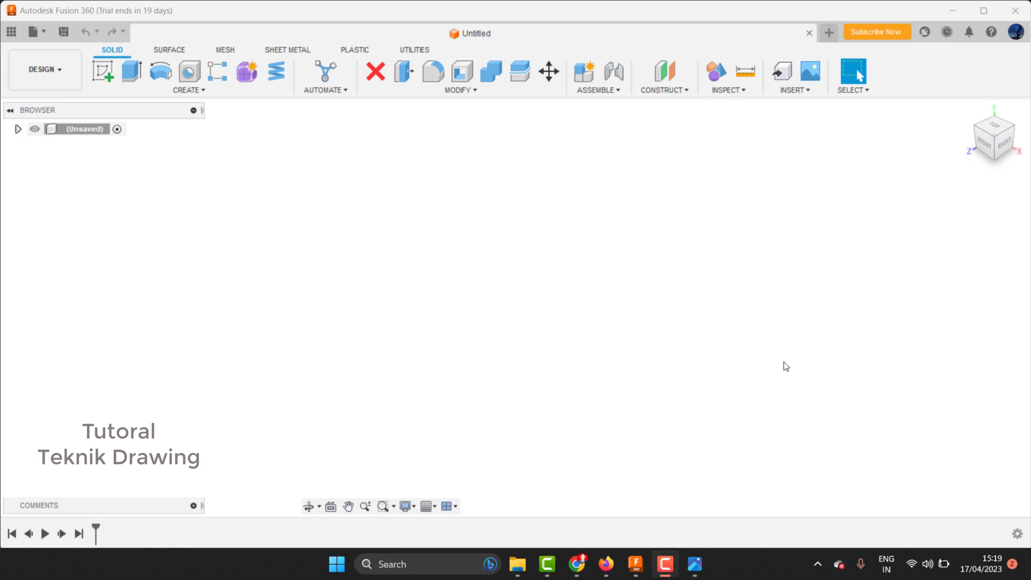
Start a sketch on the horizontal ground plane, abandoning the first one on the vertical plane
{"action": "left_click", "coordinate": [694, 564]}
{"action": "scroll", "coordinate": [772, 255], "scroll_direction": "up", "scroll_amount": 1}
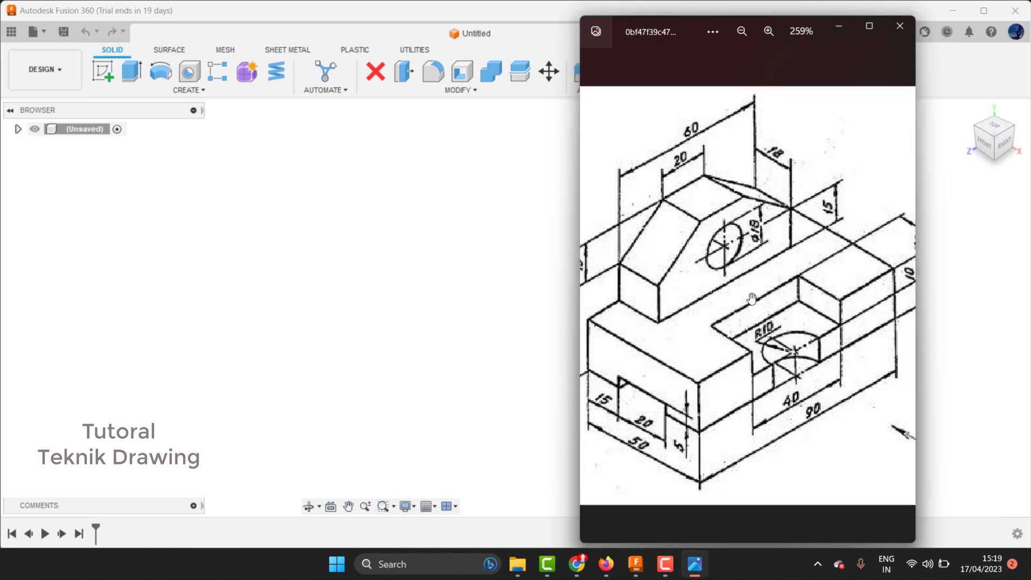
{"action": "left_click", "coordinate": [462, 243]}
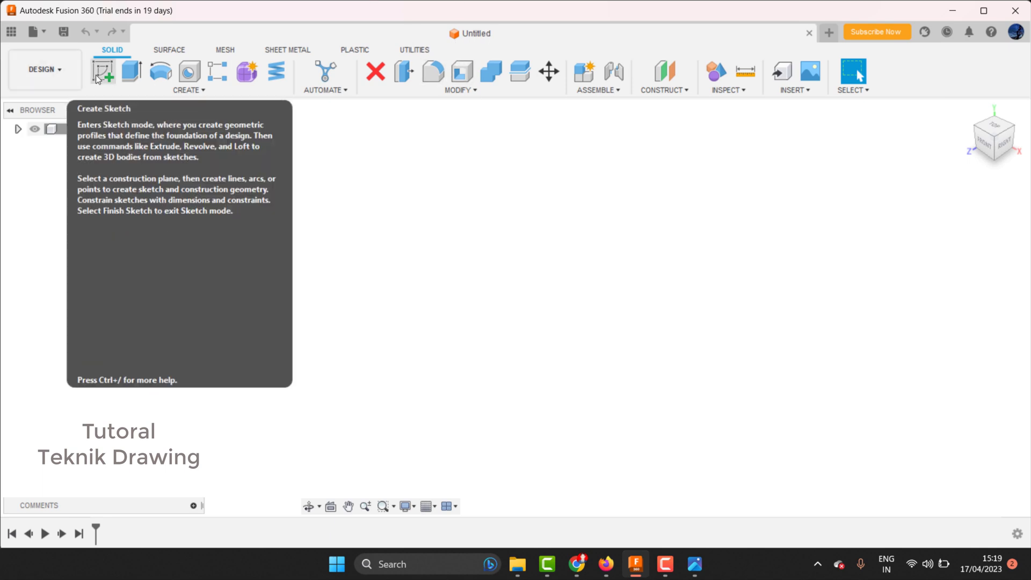
{"action": "left_click", "coordinate": [96, 77]}
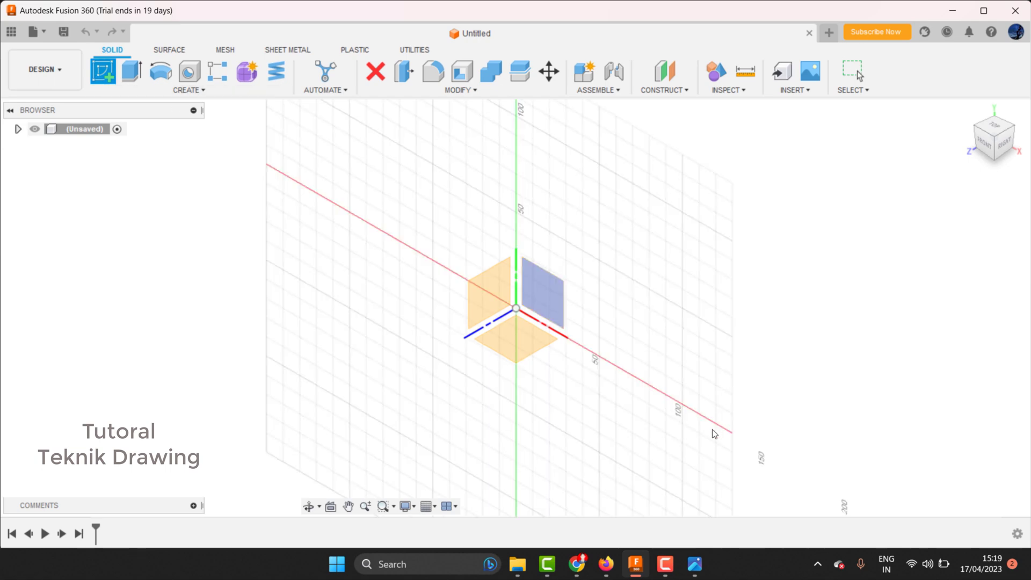
{"action": "left_click", "coordinate": [694, 564]}
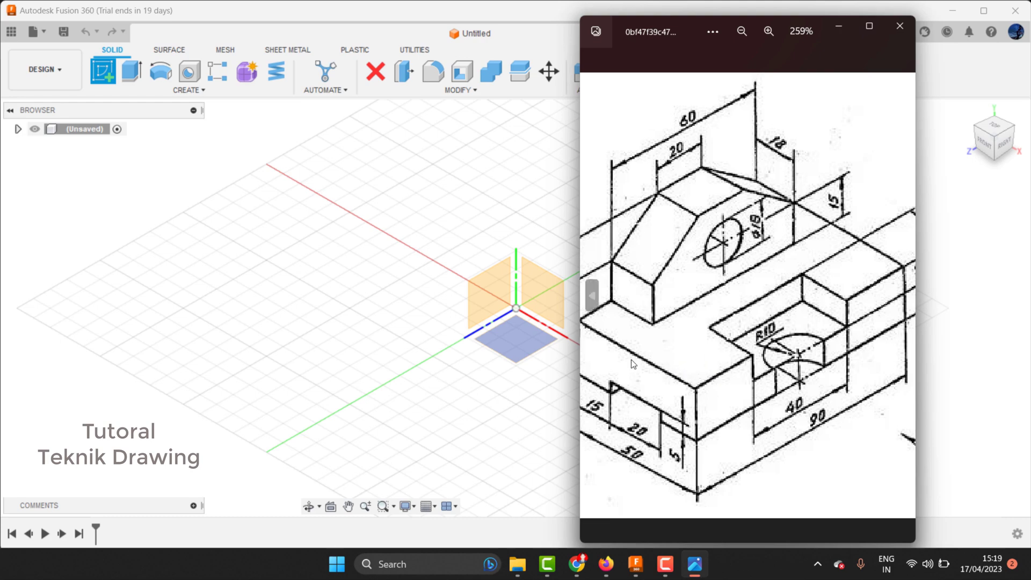
{"action": "left_click", "coordinate": [465, 229]}
{"action": "left_click", "coordinate": [490, 290]}
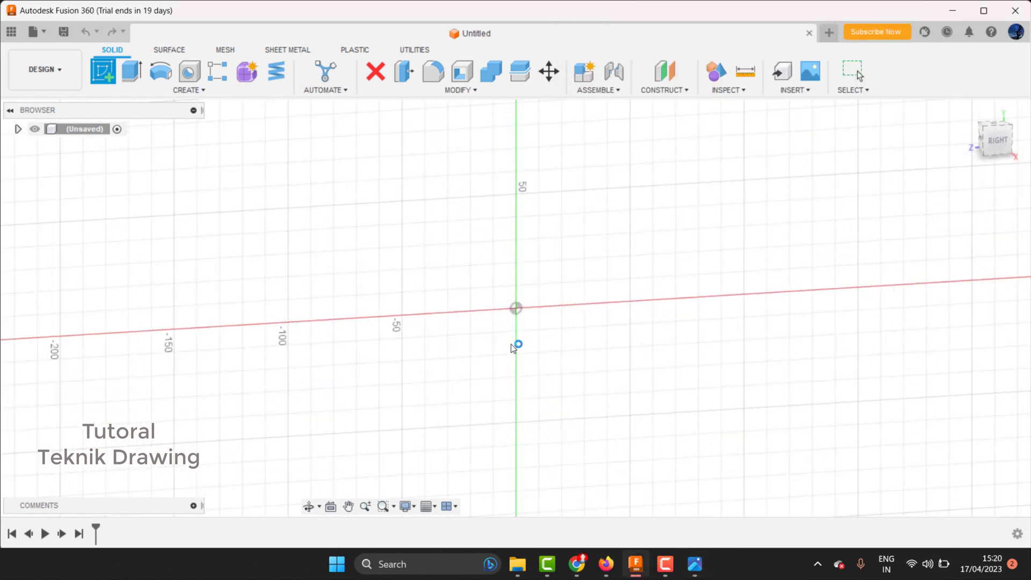
{"action": "left_click", "coordinate": [66, 74]}
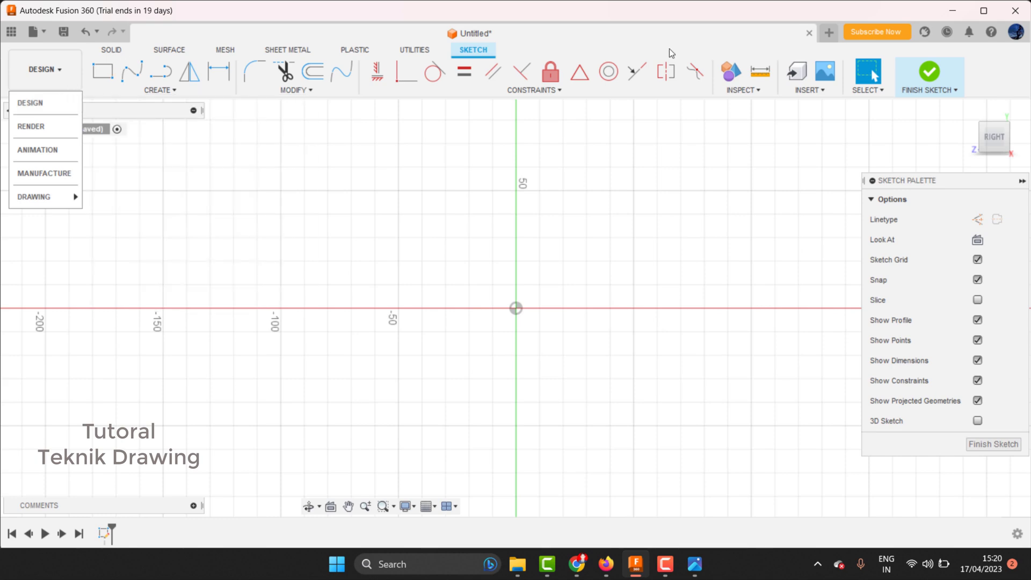
{"action": "left_click", "coordinate": [930, 72]}
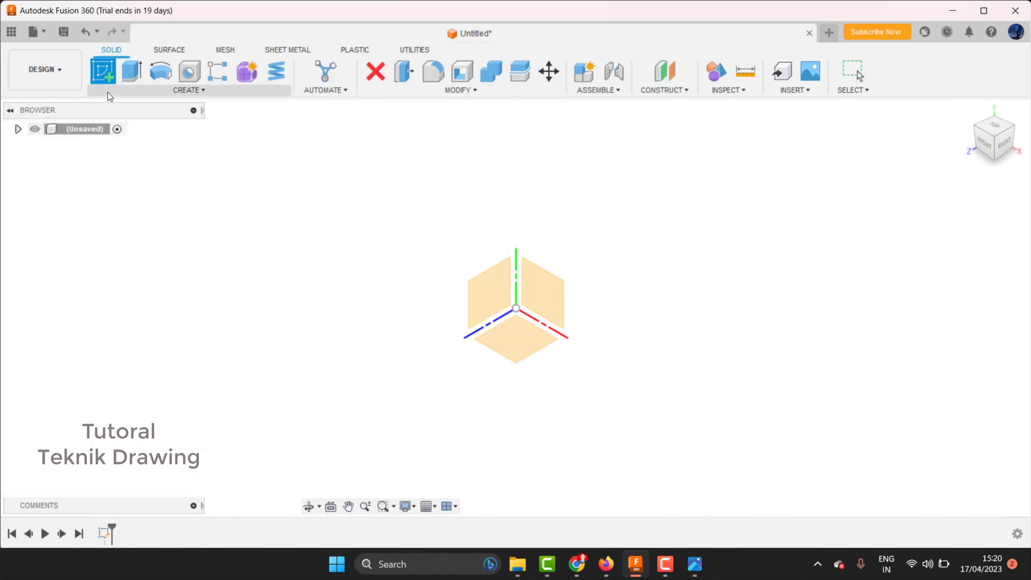
{"action": "left_click", "coordinate": [515, 337]}
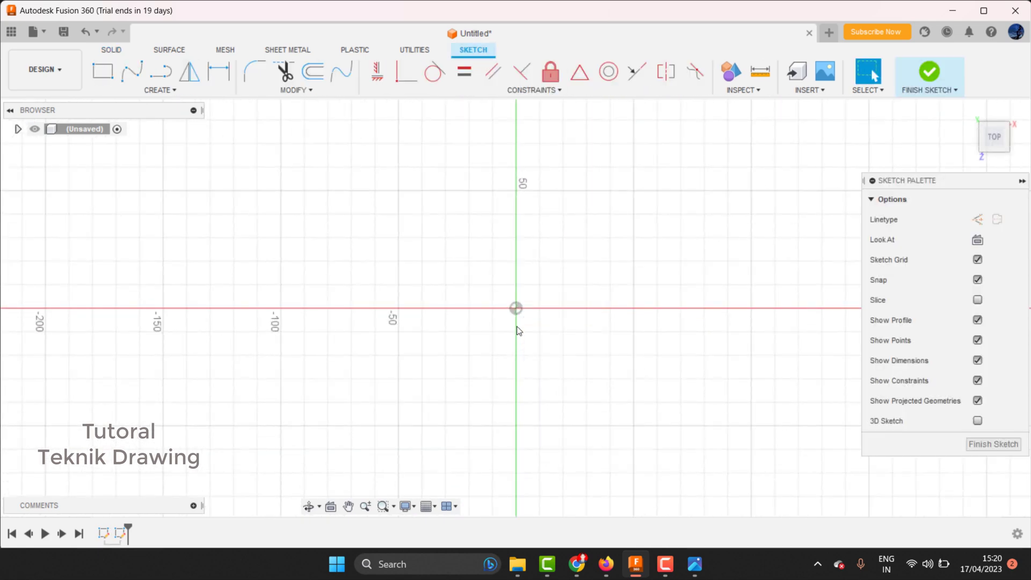
Draw a center rectangle around the origin and compare it with the reference drawing
{"action": "left_click", "coordinate": [175, 91]}
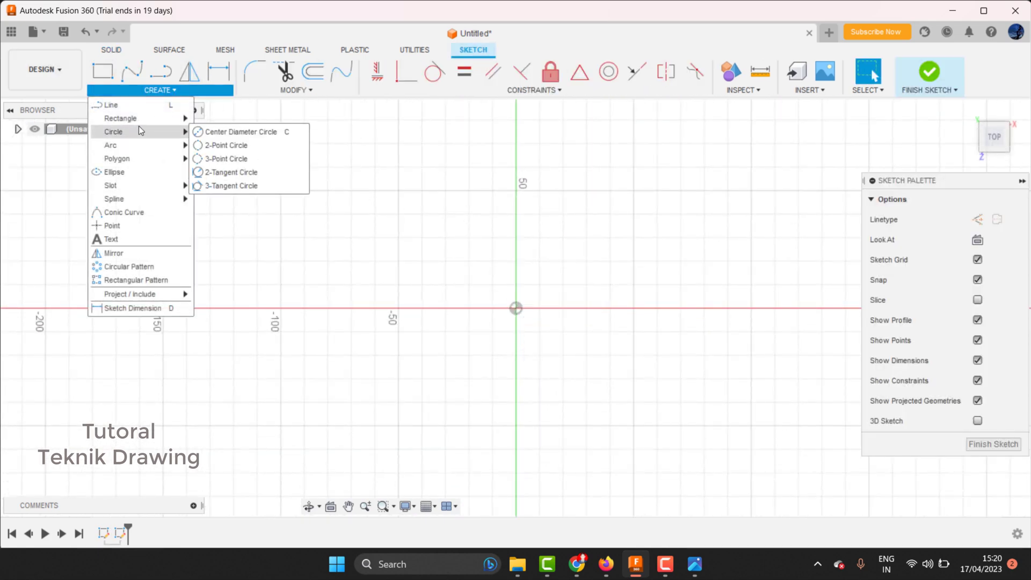
{"action": "mouse_move", "coordinate": [120, 118]}
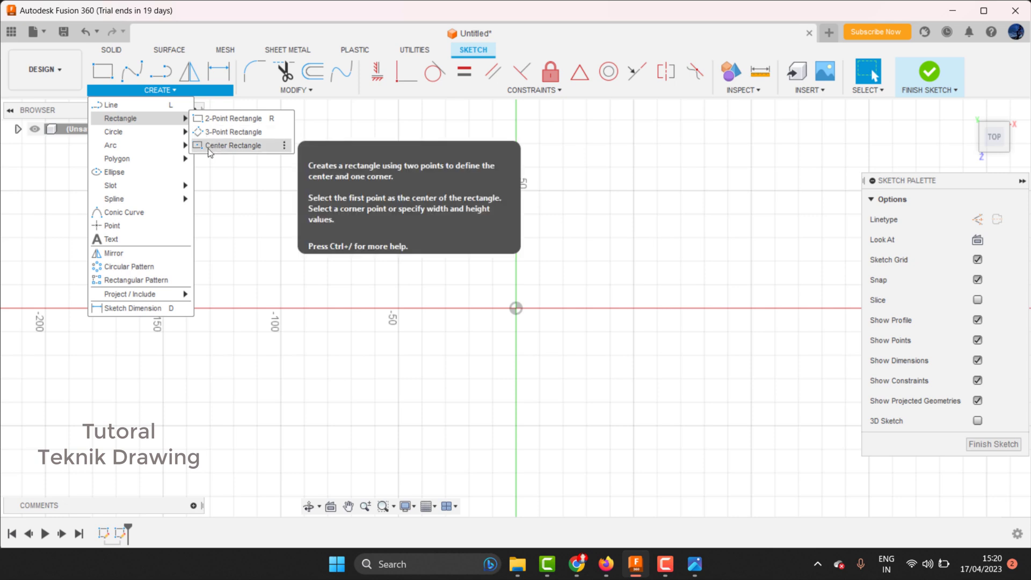
{"action": "left_click", "coordinate": [208, 146]}
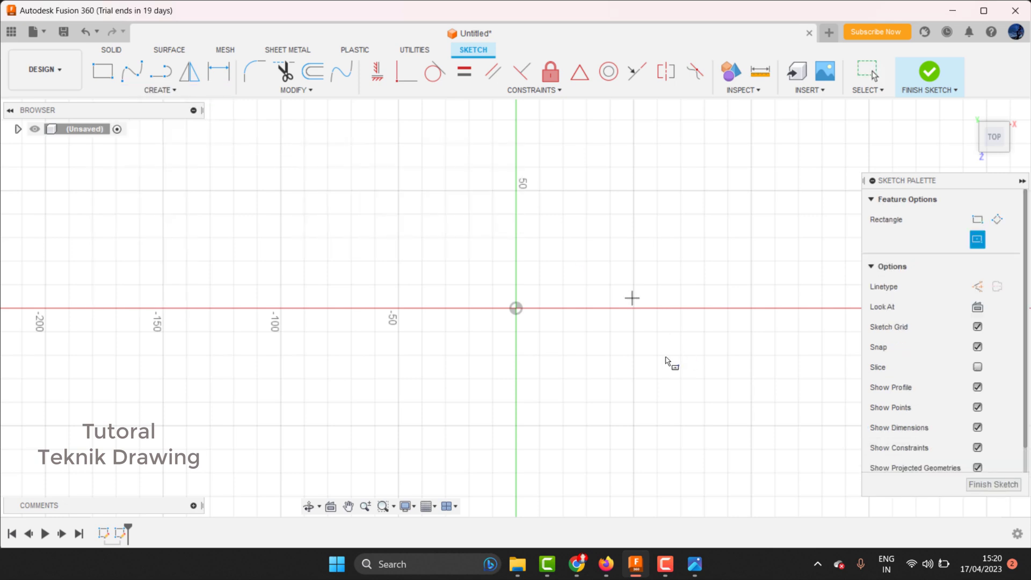
{"action": "left_click", "coordinate": [515, 308]}
{"action": "left_click", "coordinate": [721, 214]}
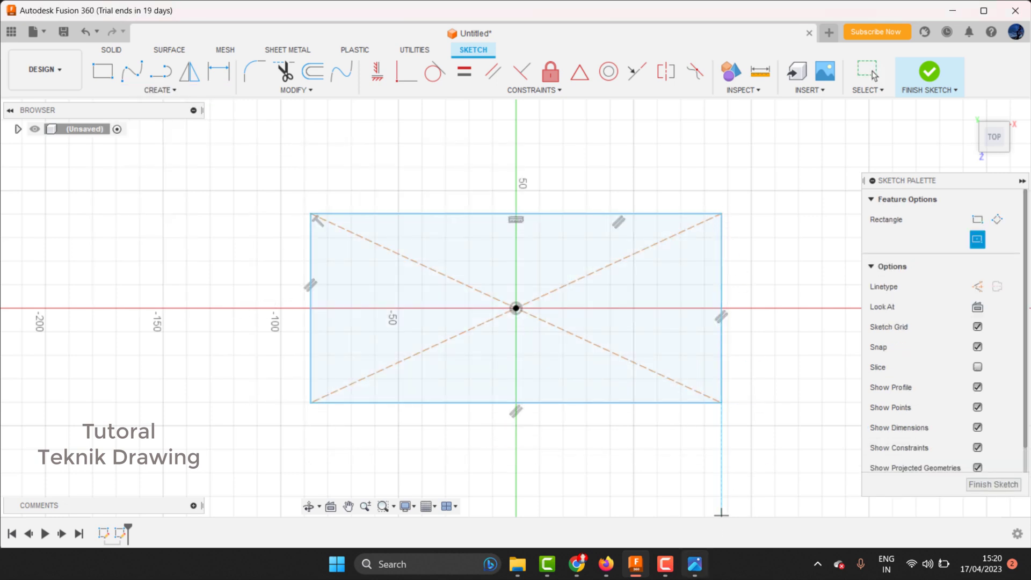
{"action": "key", "text": "alt+Tab"}
{"action": "scroll", "coordinate": [733, 398], "scroll_direction": "down", "scroll_amount": 1}
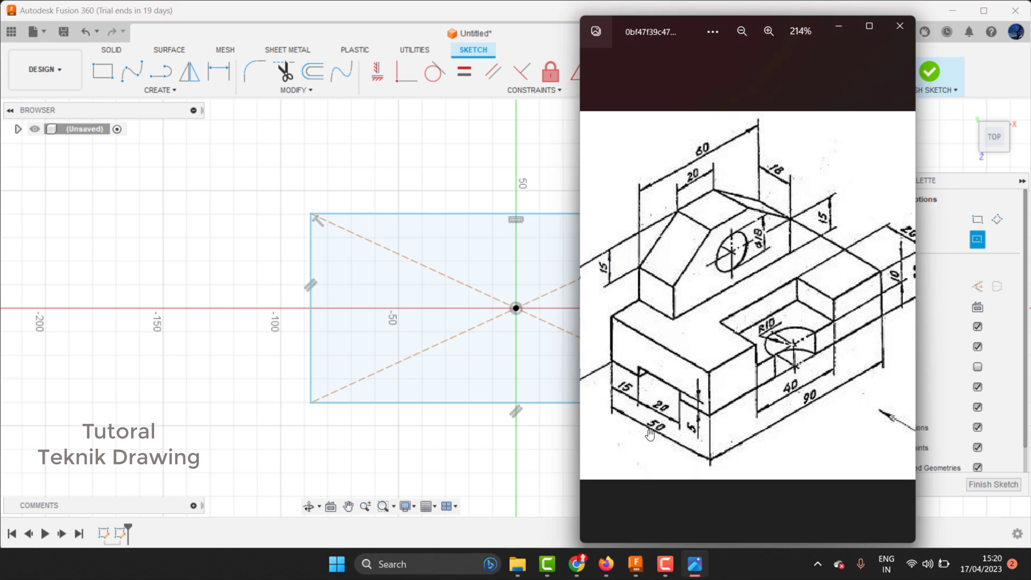
{"action": "left_click", "coordinate": [831, 25]}
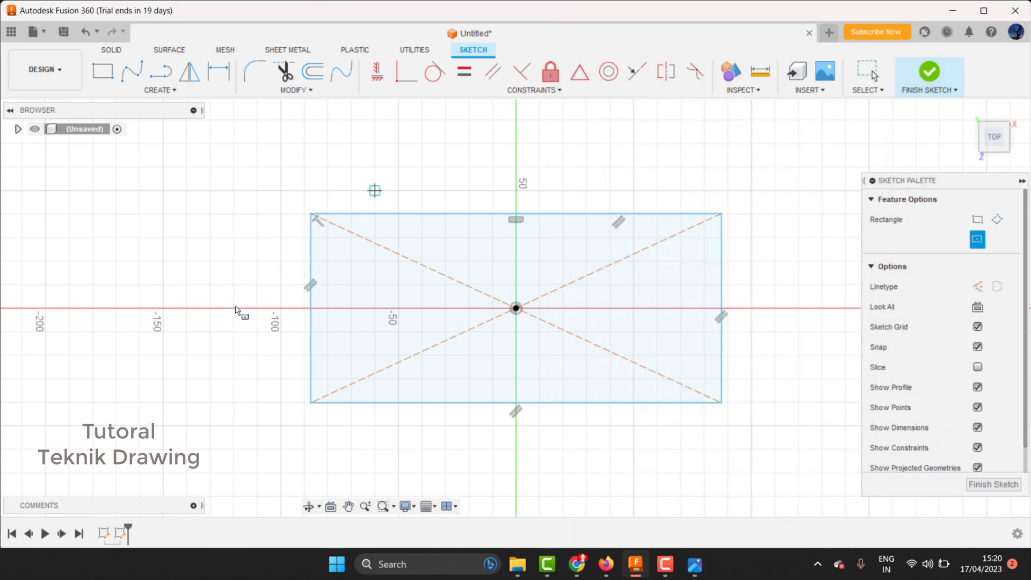
Dimension the rectangle's left edge to 50 mm and bottom edge to 90 mm
{"action": "left_click", "coordinate": [219, 70]}
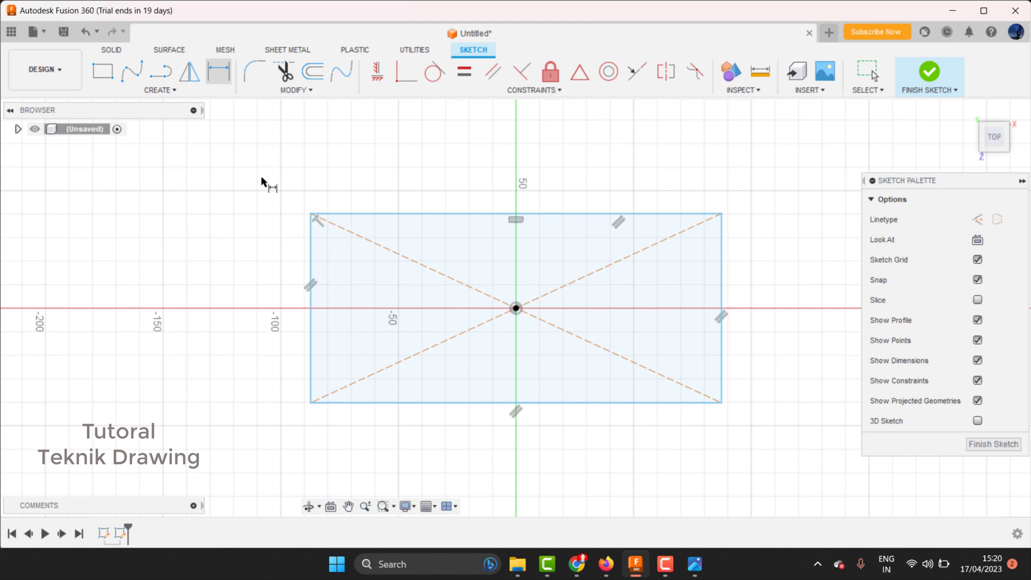
{"action": "left_click", "coordinate": [311, 293]}
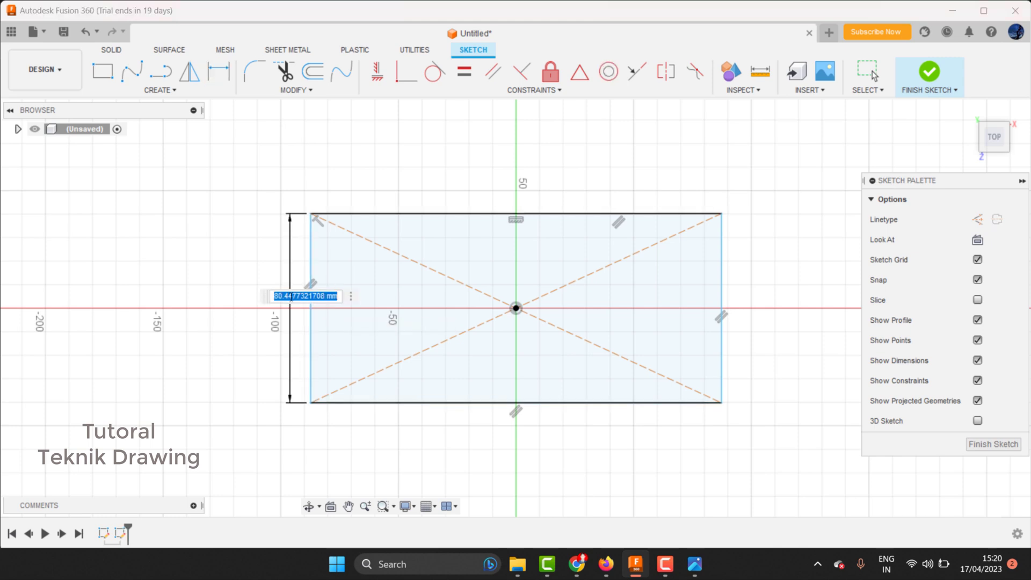
{"action": "type", "text": "50"}
{"action": "key", "text": "Return"}
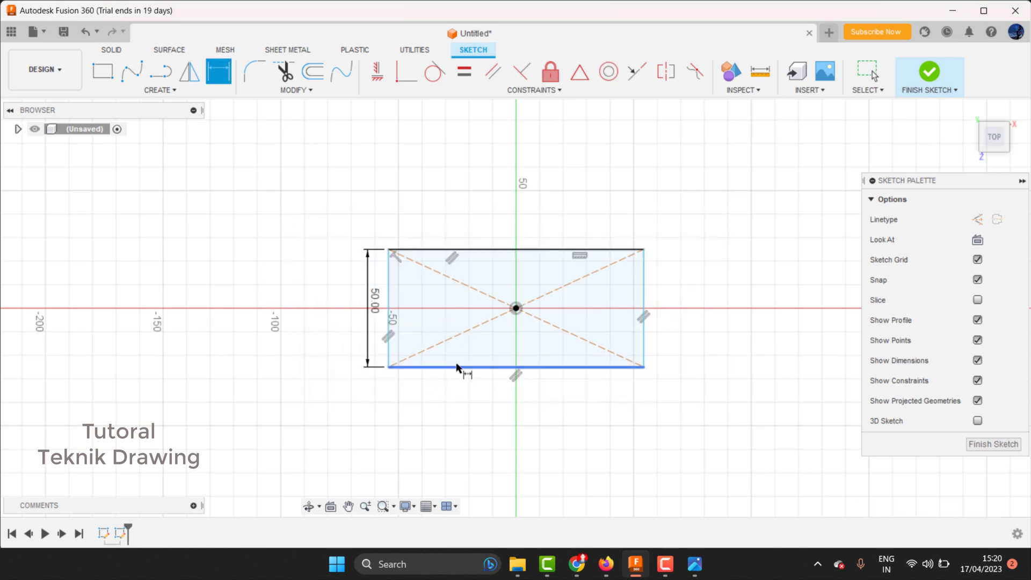
{"action": "left_click", "coordinate": [460, 368]}
{"action": "left_click", "coordinate": [461, 395]}
{"action": "type", "text": "90"}
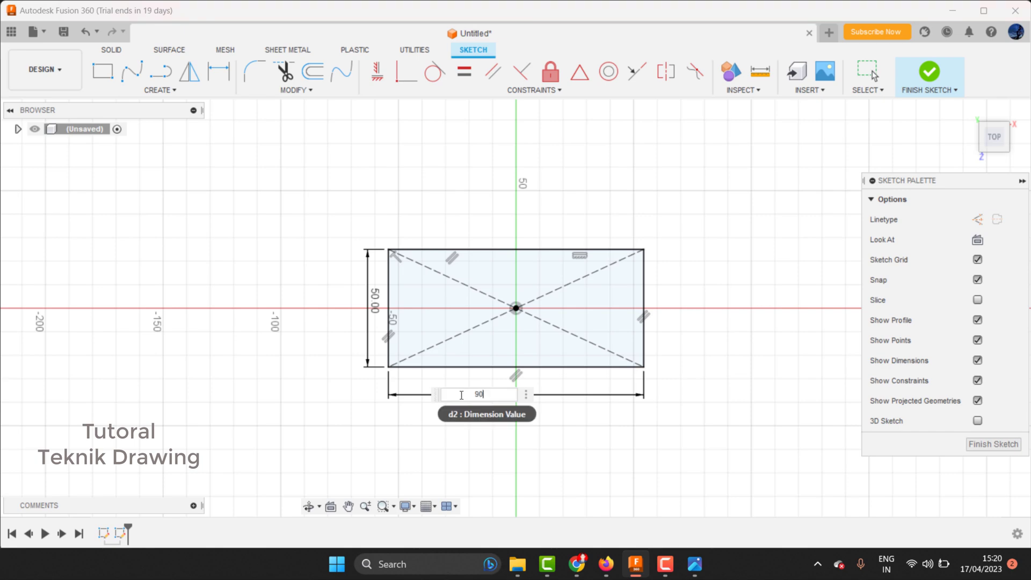
{"action": "key", "text": "Return"}
Zoom into the reference drawing to check the base measurements
{"action": "scroll", "coordinate": [569, 354], "scroll_direction": "up", "scroll_amount": 2}
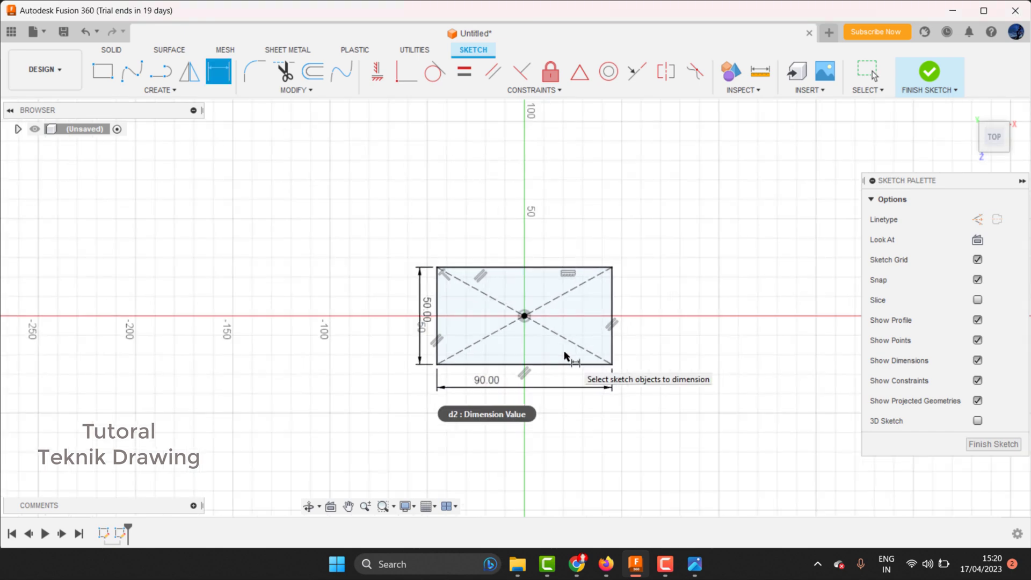
{"action": "left_click", "coordinate": [695, 563]}
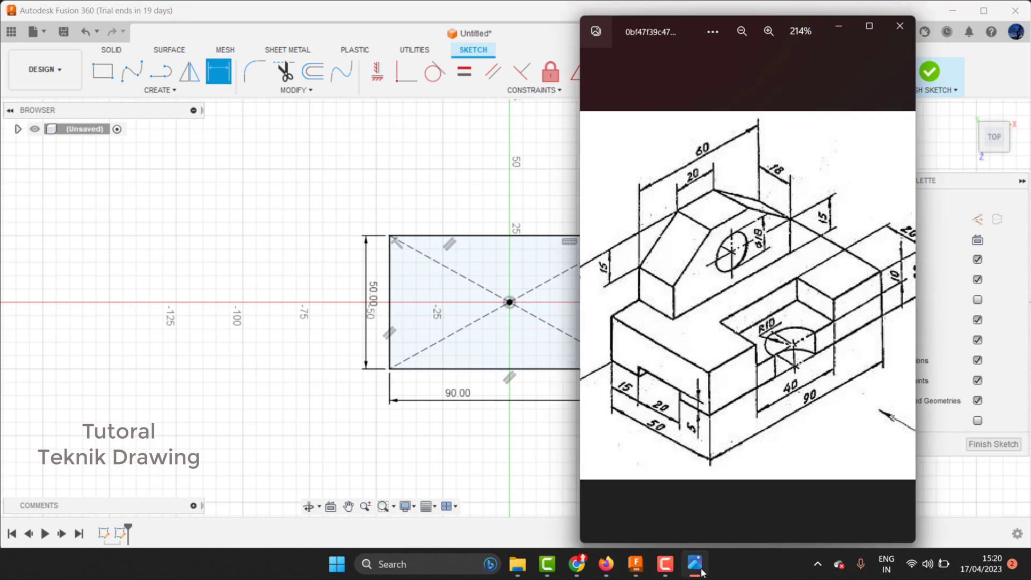
{"action": "scroll", "coordinate": [801, 373], "scroll_direction": "up", "scroll_amount": 2}
{"action": "scroll", "coordinate": [797, 360], "scroll_direction": "up", "scroll_amount": 1}
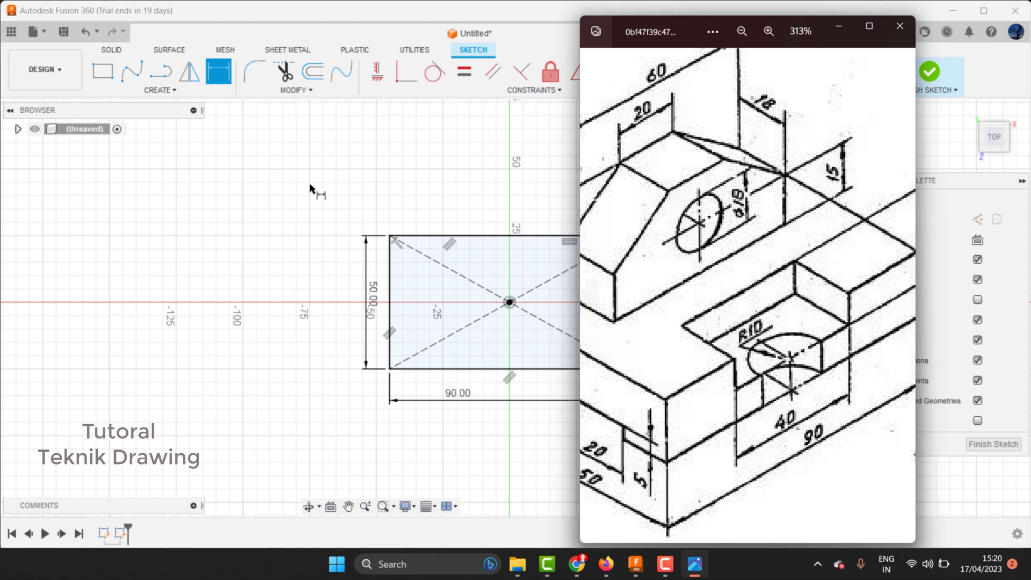
{"action": "left_click", "coordinate": [322, 179]}
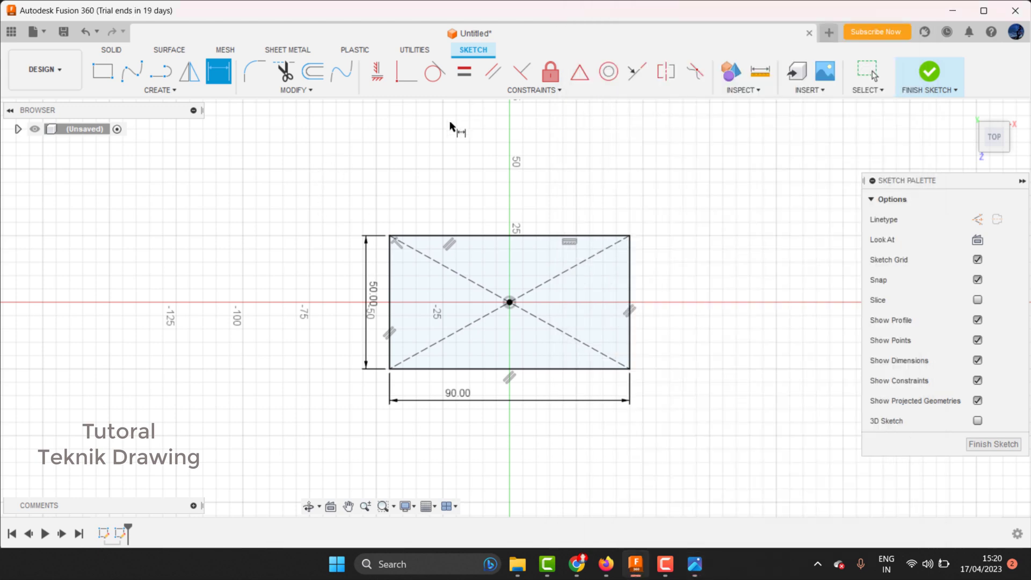
Draw a circle centred on the bottom edge's midpoint and add a diameter dimension
{"action": "left_click", "coordinate": [177, 90]}
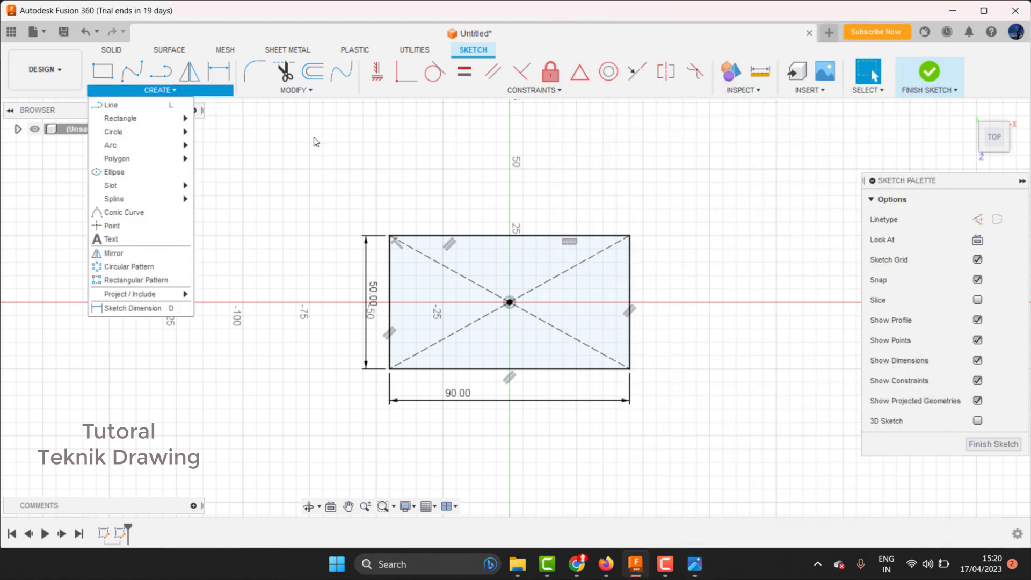
{"action": "key", "text": "c"}
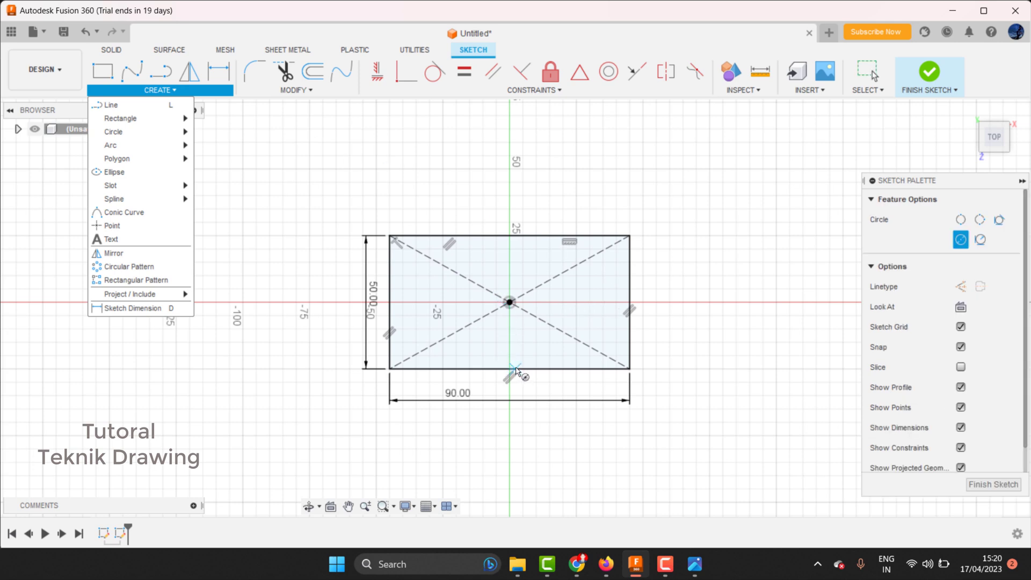
{"action": "key", "text": "Escape"}
{"action": "key", "text": "Escape"}
{"action": "key", "text": "c"}
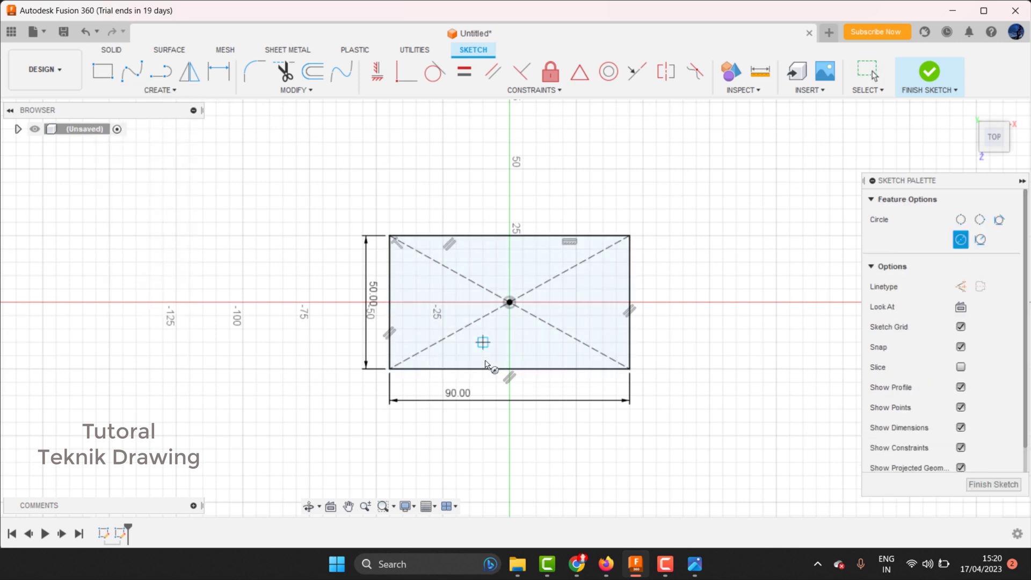
{"action": "left_click", "coordinate": [509, 368]}
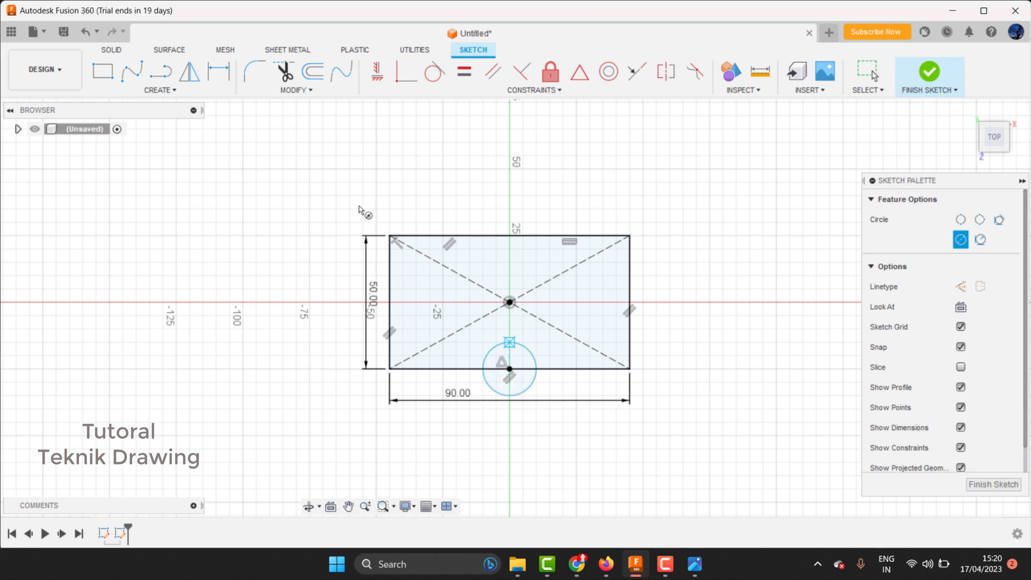
{"action": "left_click", "coordinate": [507, 343]}
{"action": "left_click", "coordinate": [228, 81]}
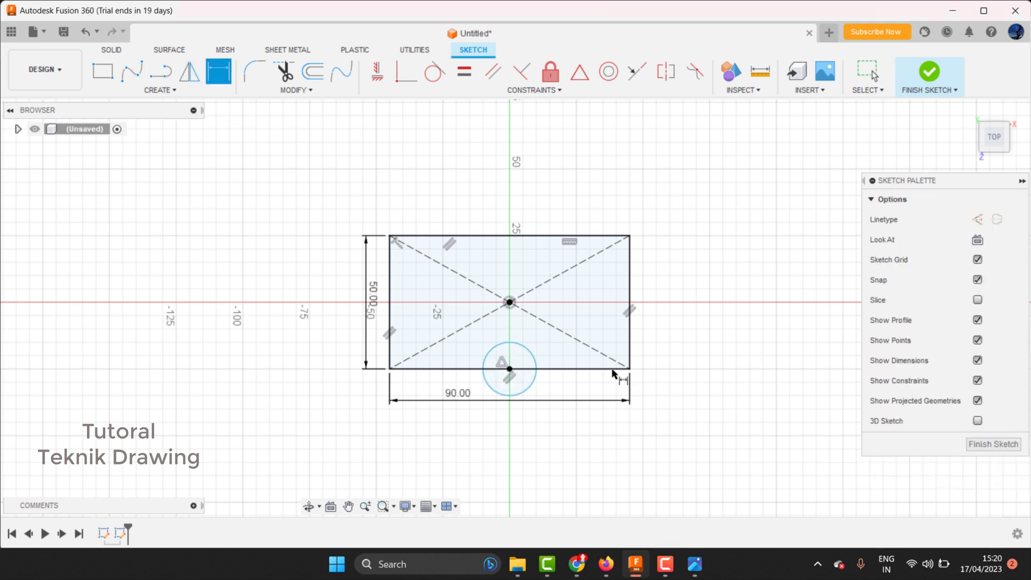
{"action": "left_click", "coordinate": [535, 361]}
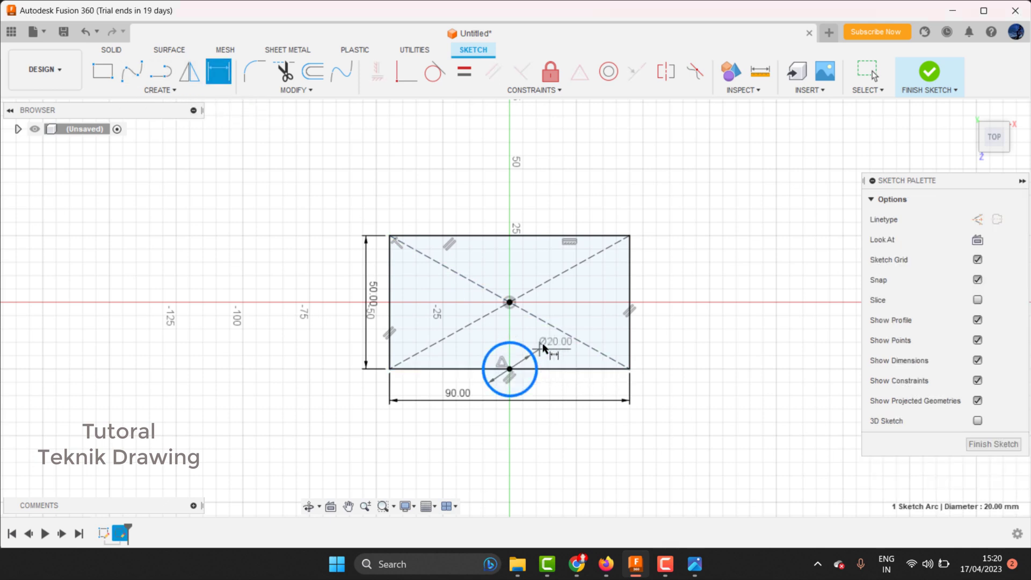
{"action": "left_click", "coordinate": [577, 318]}
Check the arc radius on the reference drawing and select the diameter value for editing
{"action": "left_click", "coordinate": [705, 567]}
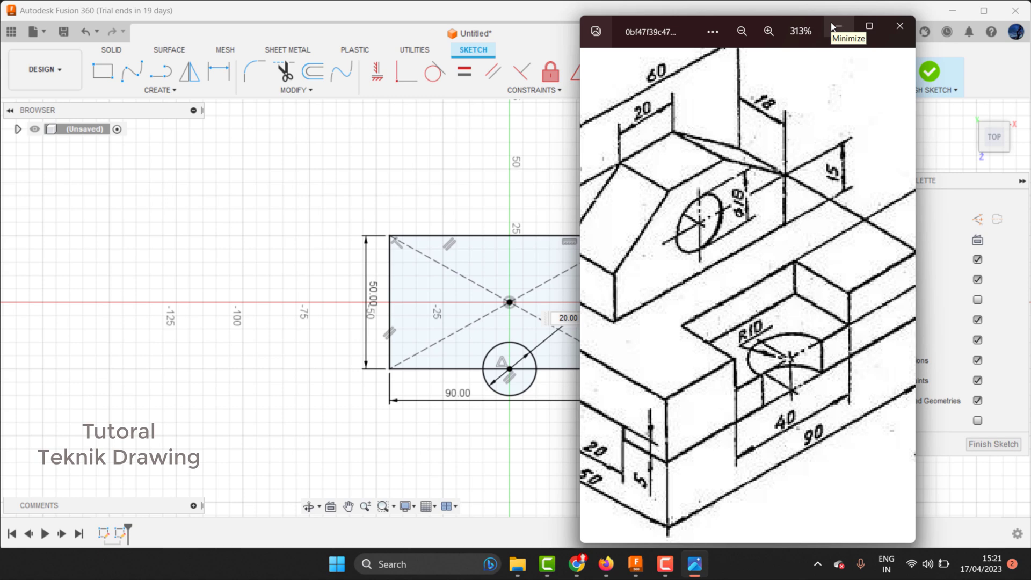
{"action": "scroll", "coordinate": [753, 384], "scroll_direction": "up", "scroll_amount": 1}
{"action": "scroll", "coordinate": [753, 383], "scroll_direction": "up", "scroll_amount": 1}
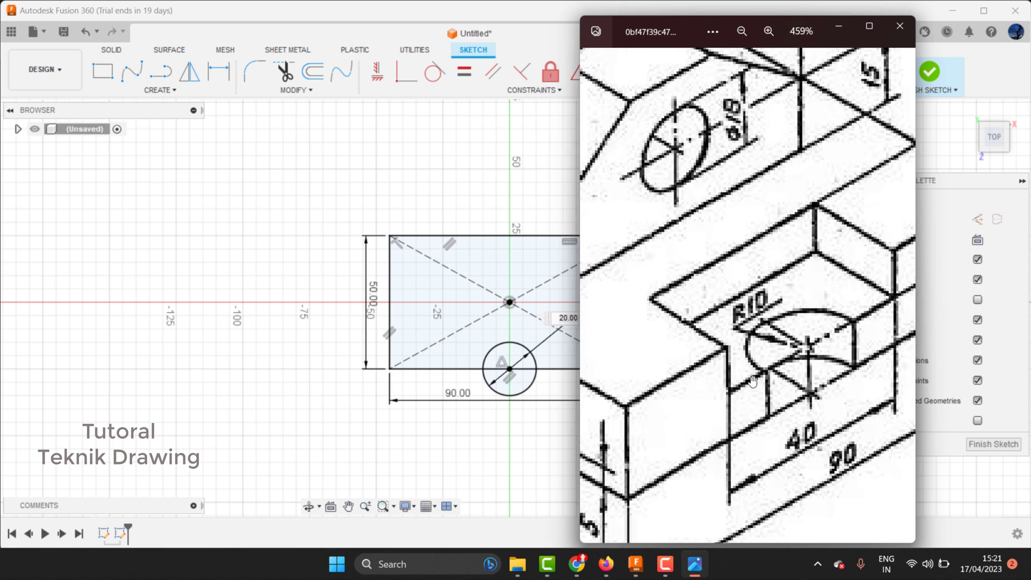
{"action": "scroll", "coordinate": [753, 365], "scroll_direction": "up", "scroll_amount": 1}
{"action": "scroll", "coordinate": [753, 349], "scroll_direction": "up", "scroll_amount": 1}
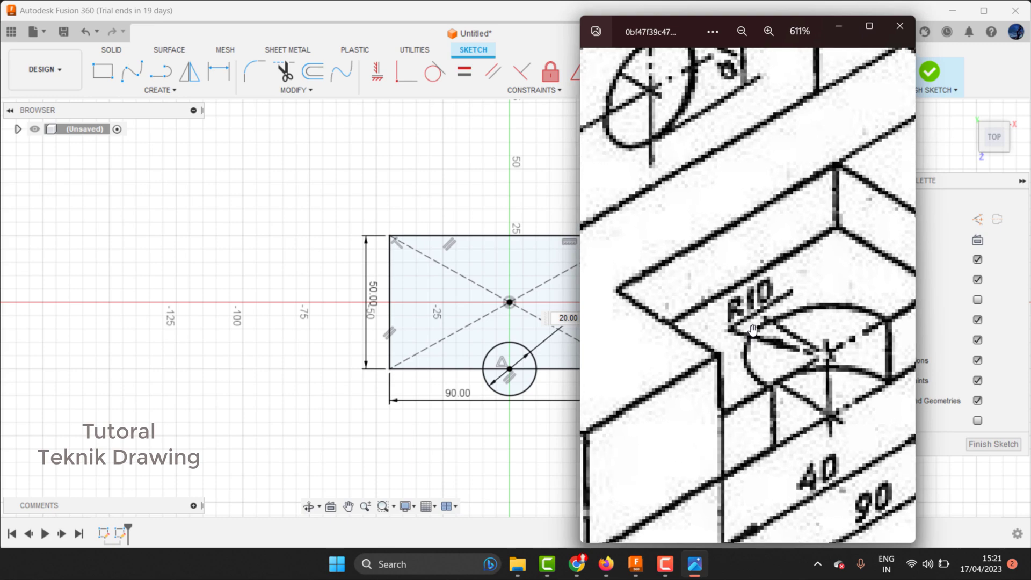
{"action": "scroll", "coordinate": [754, 330], "scroll_direction": "up", "scroll_amount": 1}
{"action": "scroll", "coordinate": [753, 330], "scroll_direction": "down", "scroll_amount": 1}
{"action": "scroll", "coordinate": [753, 330], "scroll_direction": "up", "scroll_amount": 2}
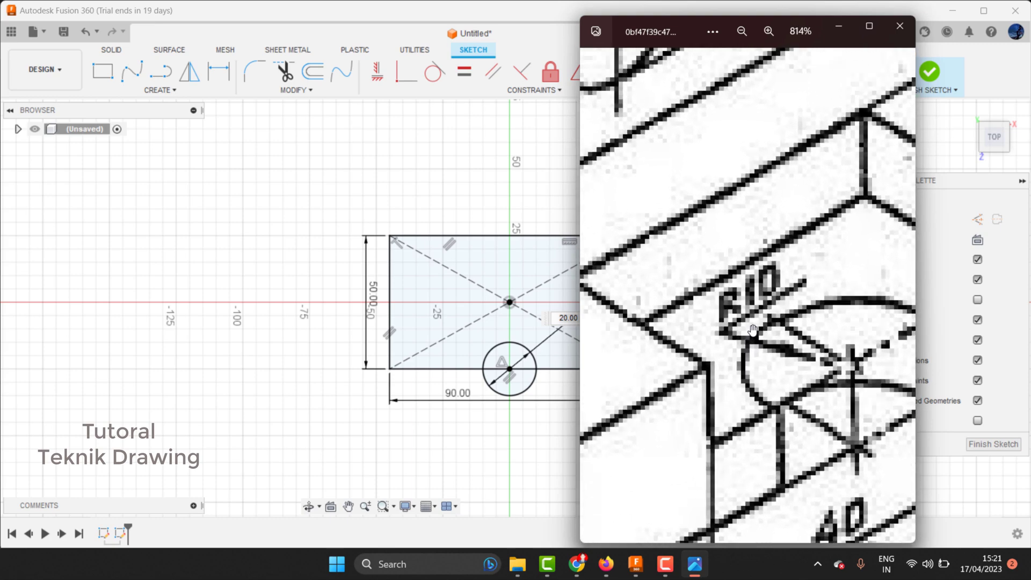
{"action": "scroll", "coordinate": [751, 309], "scroll_direction": "down", "scroll_amount": 3}
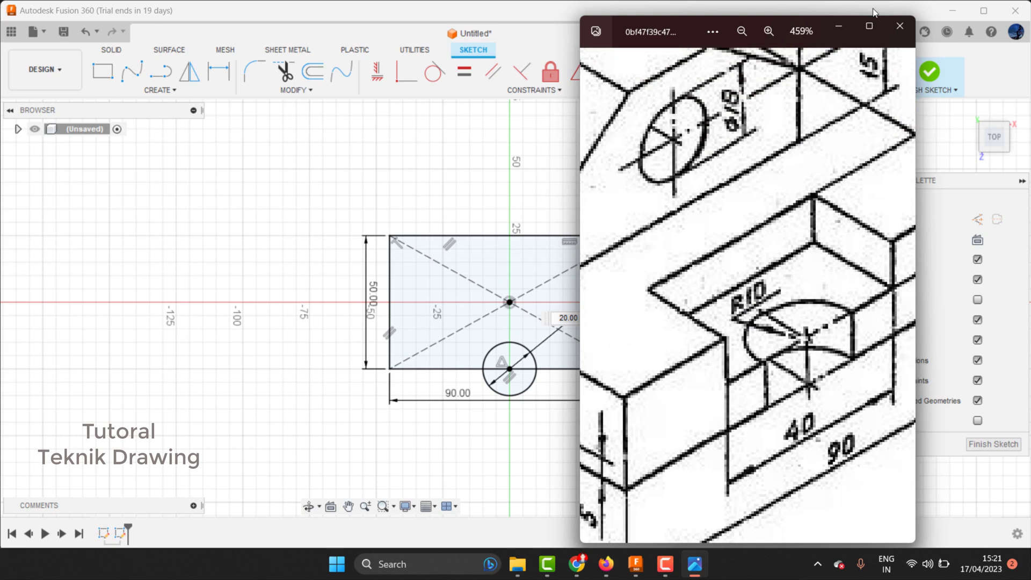
{"action": "left_click", "coordinate": [839, 26]}
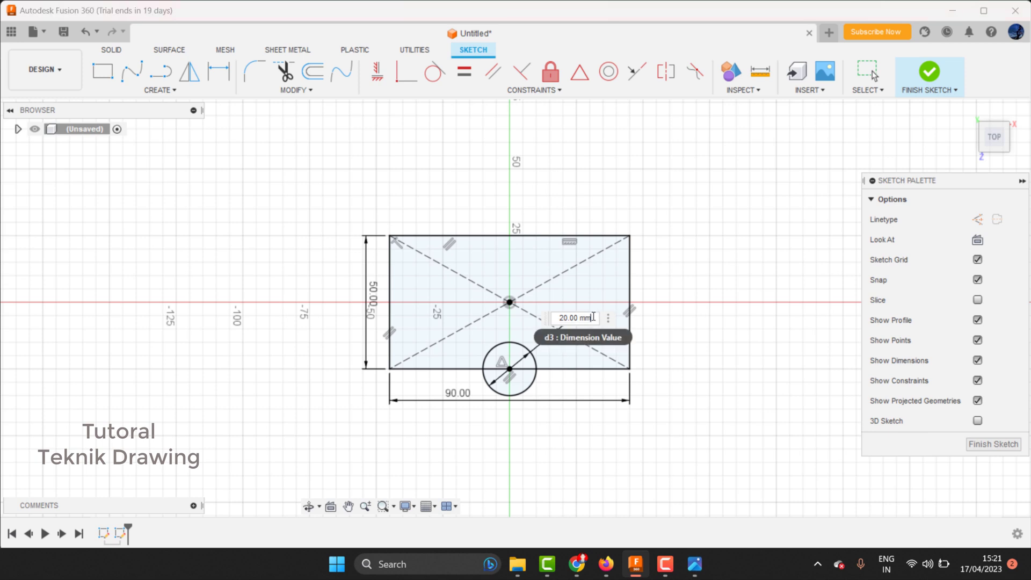
{"action": "left_click", "coordinate": [535, 315]}
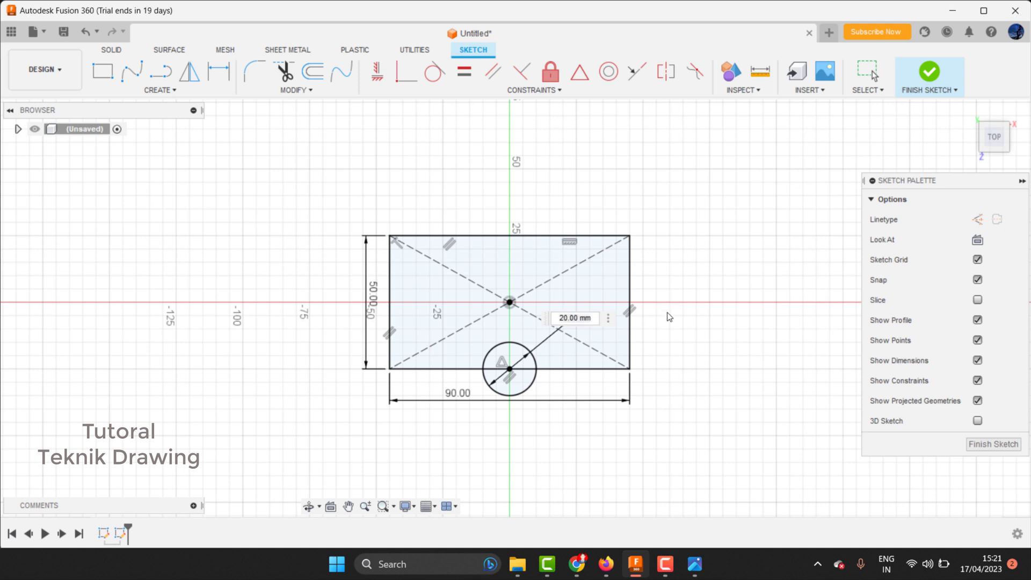
Confirm the 20 mm diameter and trim the lower circle half and bottom edge inside it
{"action": "key", "text": "Return"}
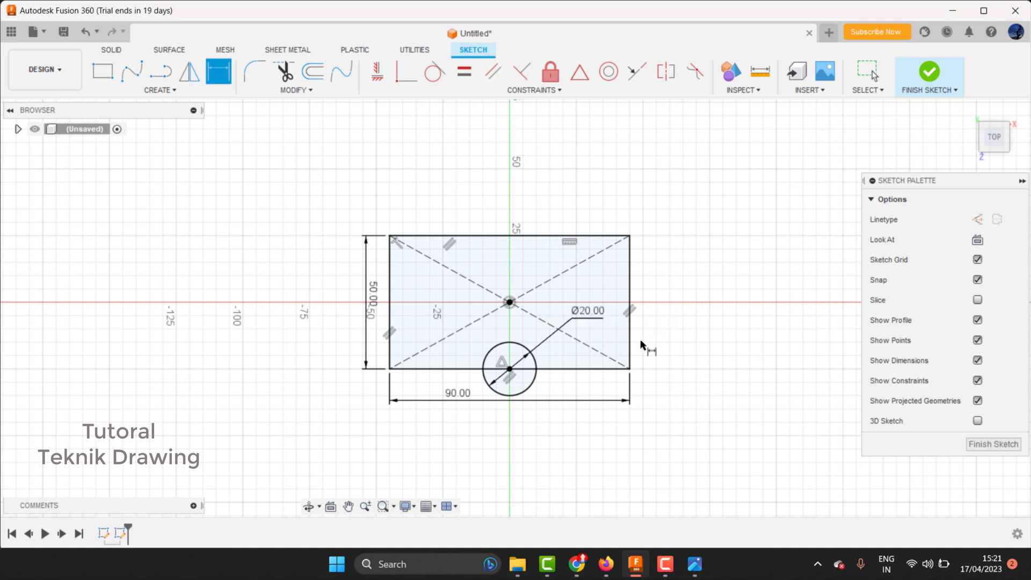
{"action": "scroll", "coordinate": [505, 371], "scroll_direction": "up", "scroll_amount": 1}
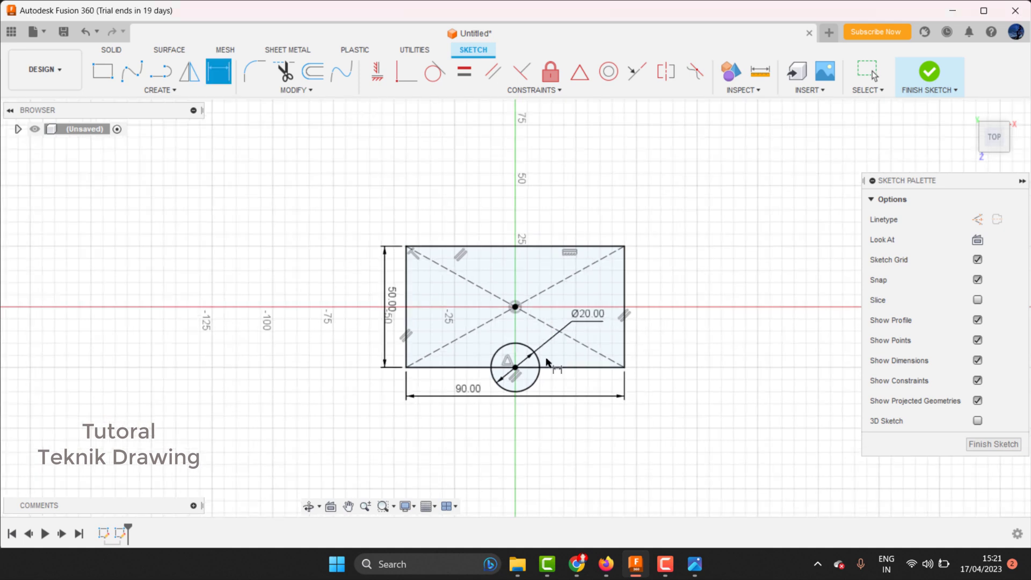
{"action": "scroll", "coordinate": [519, 370], "scroll_direction": "up", "scroll_amount": 1}
{"action": "left_click", "coordinate": [283, 71]}
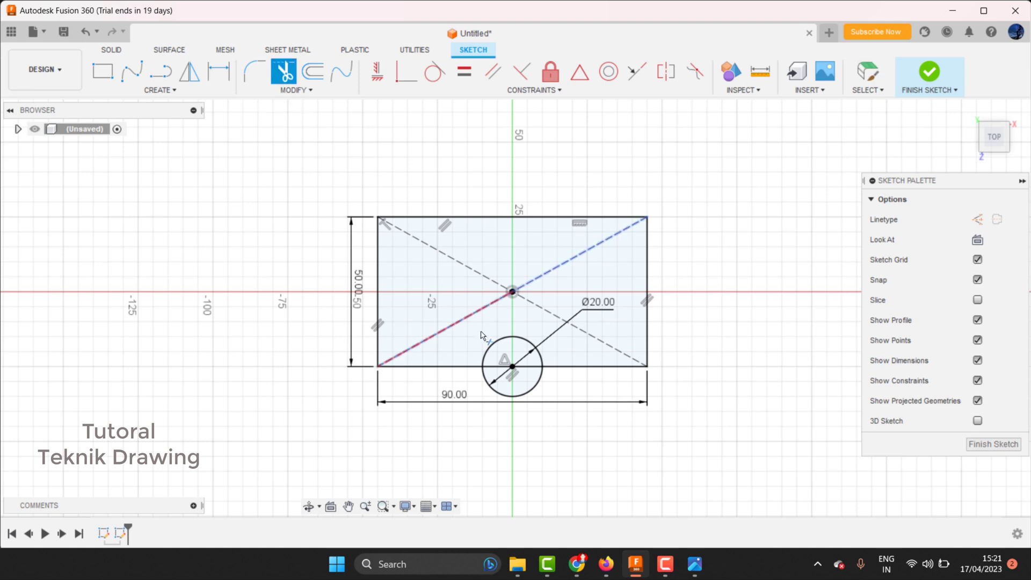
{"action": "scroll", "coordinate": [483, 341], "scroll_direction": "up", "scroll_amount": 1}
{"action": "left_click", "coordinate": [551, 394]}
{"action": "left_click", "coordinate": [486, 358]}
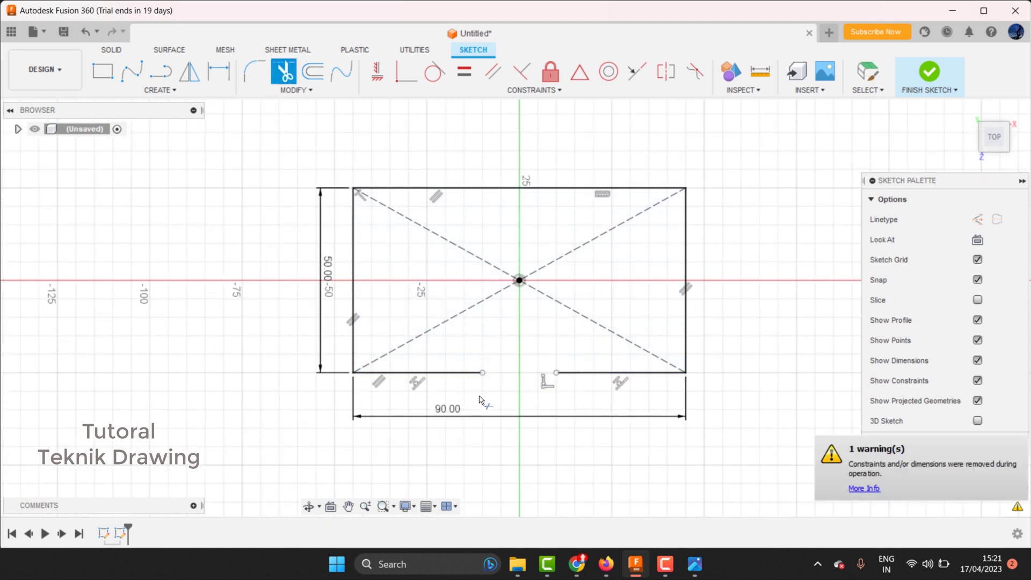
{"action": "key", "text": "Escape"}
{"action": "key", "text": "ctrl+z"}
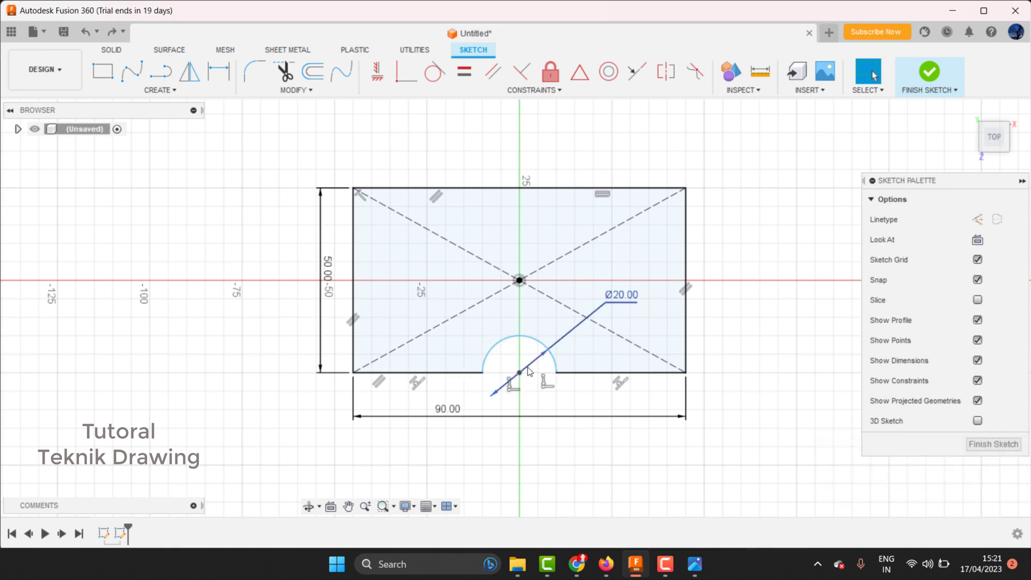
Recheck the reference drawing and finish the notched base sketch
{"action": "left_click", "coordinate": [694, 564]}
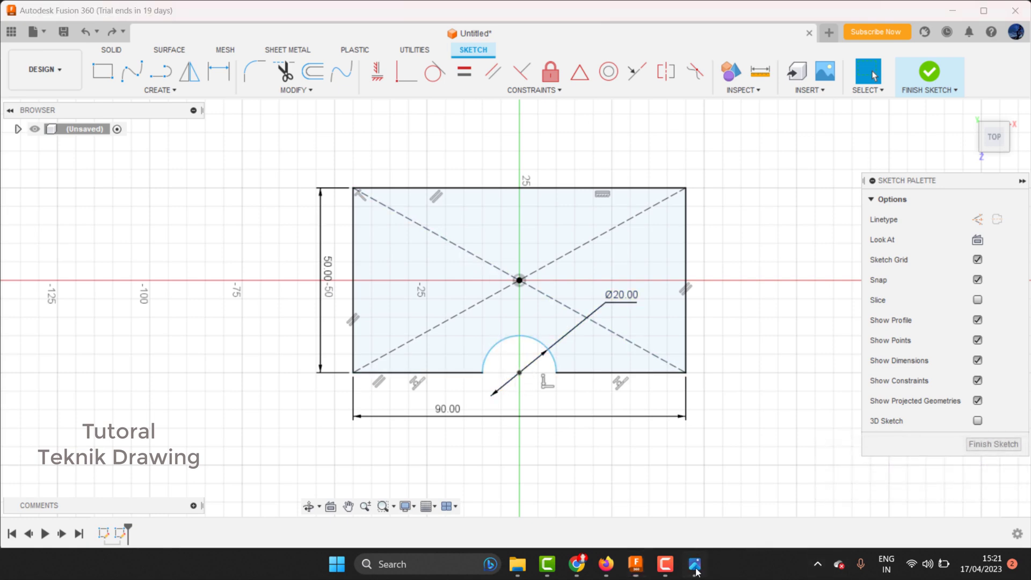
{"action": "scroll", "coordinate": [768, 371], "scroll_direction": "down", "scroll_amount": 2}
{"action": "scroll", "coordinate": [768, 371], "scroll_direction": "down", "scroll_amount": 1}
{"action": "scroll", "coordinate": [768, 371], "scroll_direction": "down", "scroll_amount": 1}
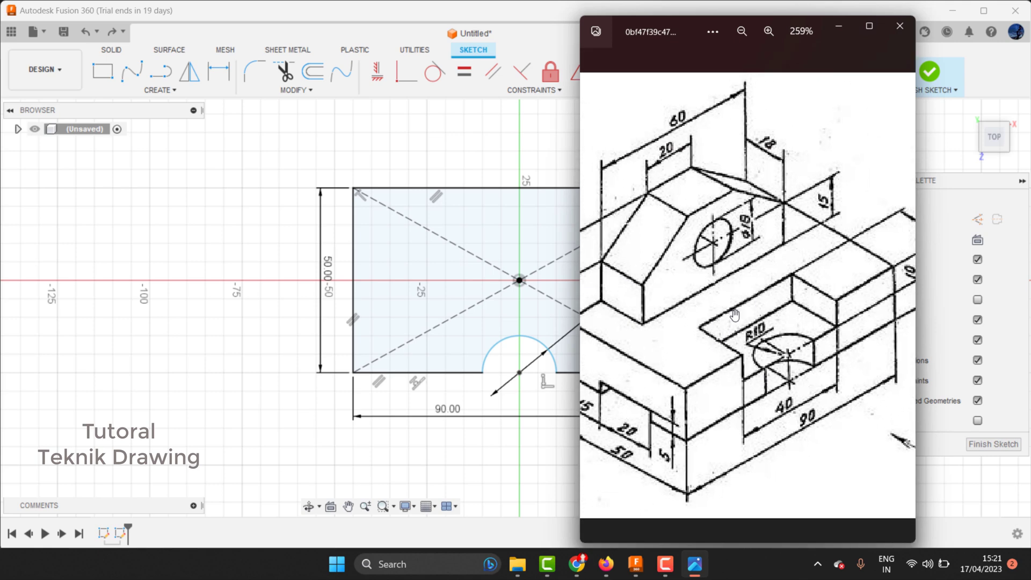
{"action": "left_click", "coordinate": [244, 349]}
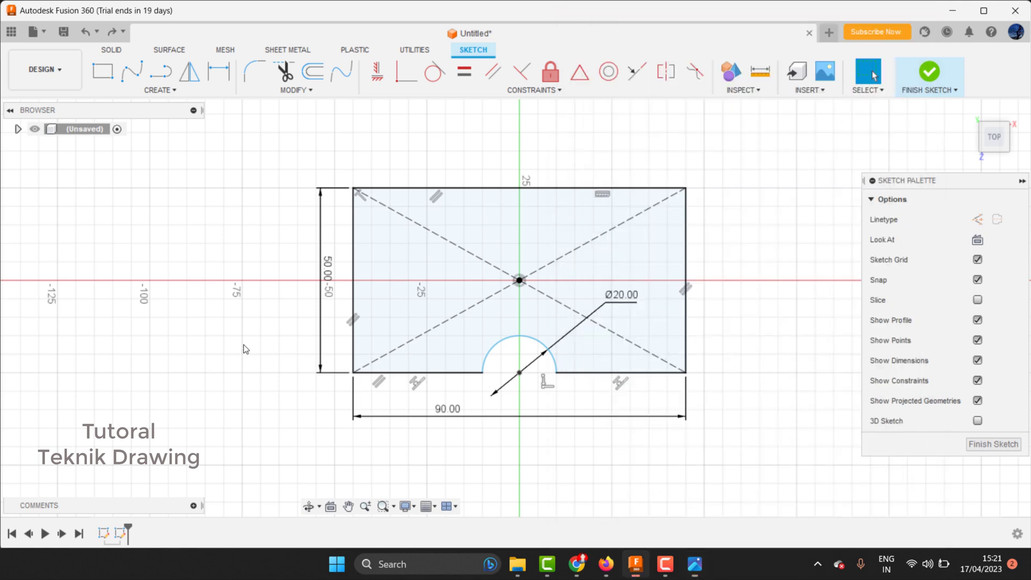
{"action": "left_click", "coordinate": [921, 78]}
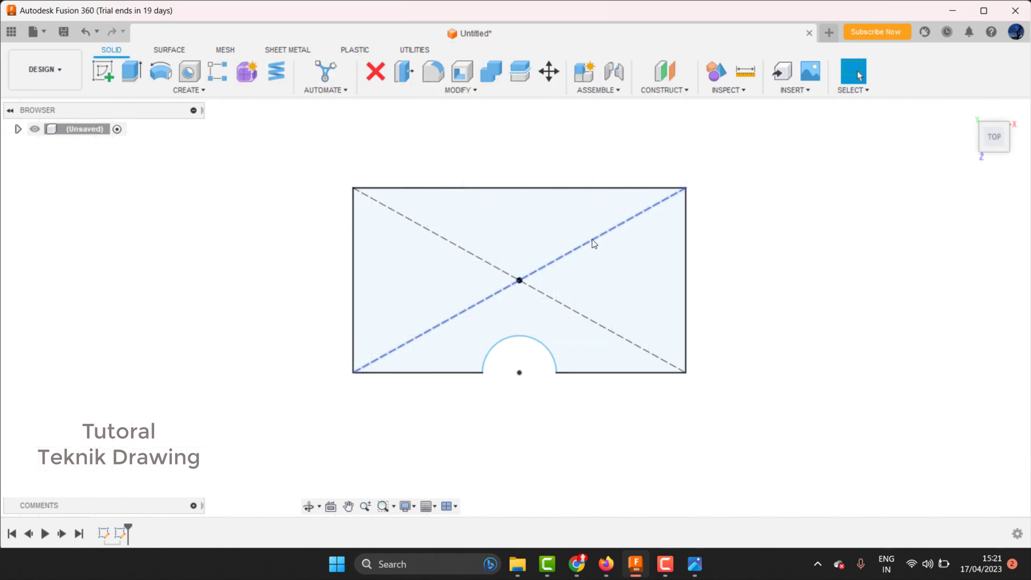
{"action": "mouse_move", "coordinate": [994, 137]}
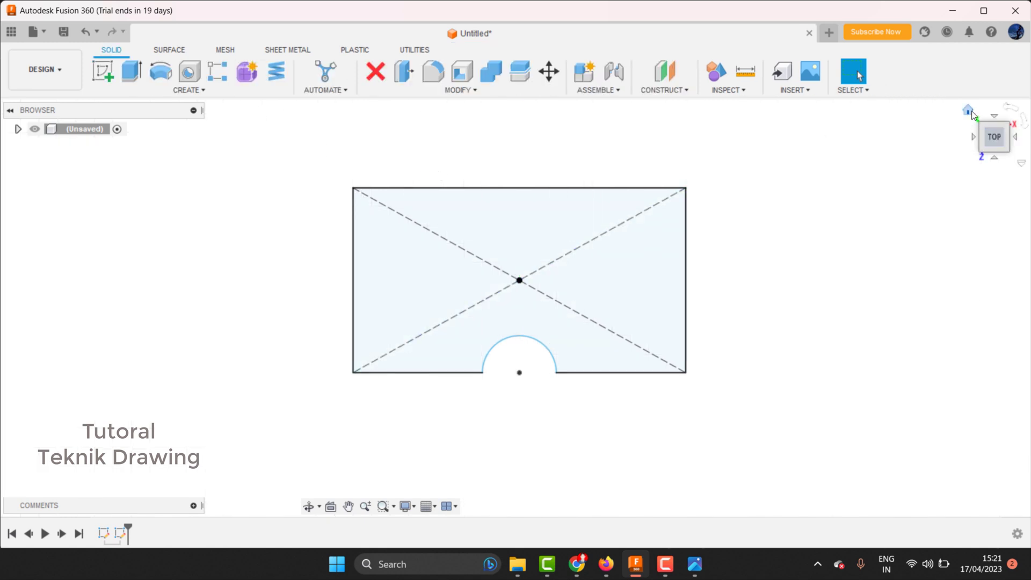
Extrude the notched profile 20 mm from the home view, checking thickness on the drawing
{"action": "left_click", "coordinate": [969, 111]}
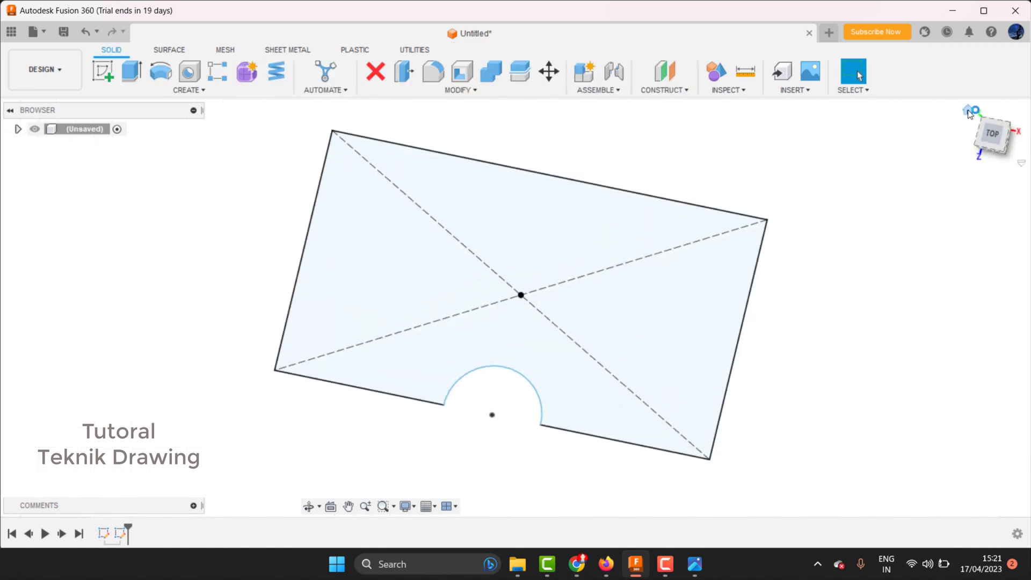
{"action": "left_click", "coordinate": [131, 73]}
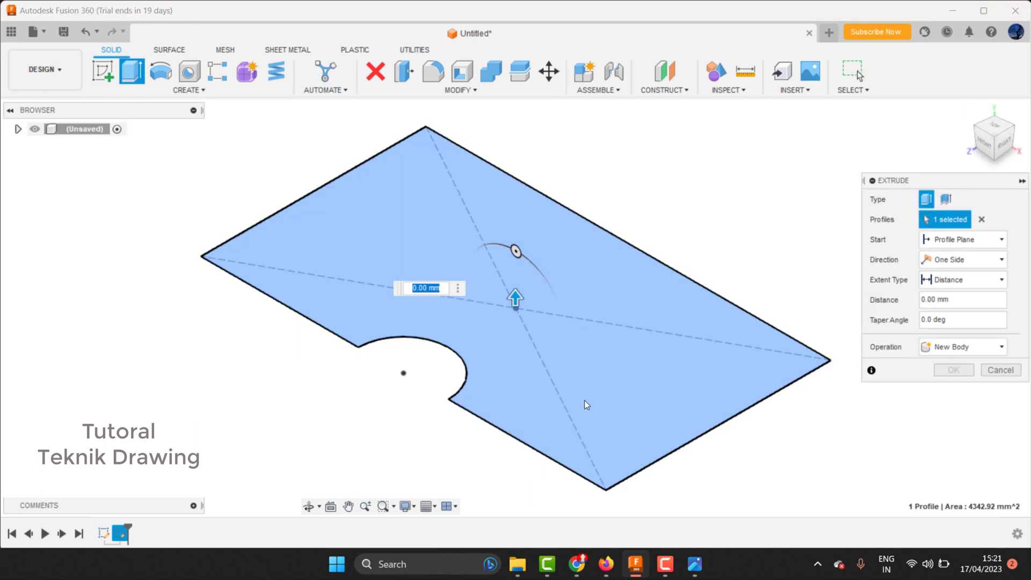
{"action": "left_click", "coordinate": [694, 563]}
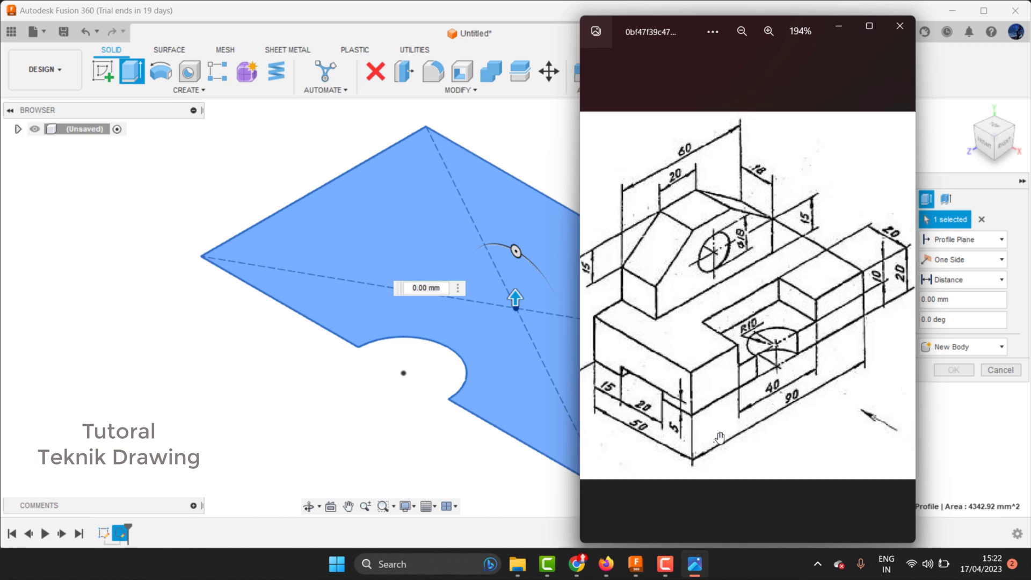
{"action": "scroll", "coordinate": [720, 437], "scroll_direction": "down", "scroll_amount": 1}
{"action": "scroll", "coordinate": [720, 438], "scroll_direction": "down", "scroll_amount": 1}
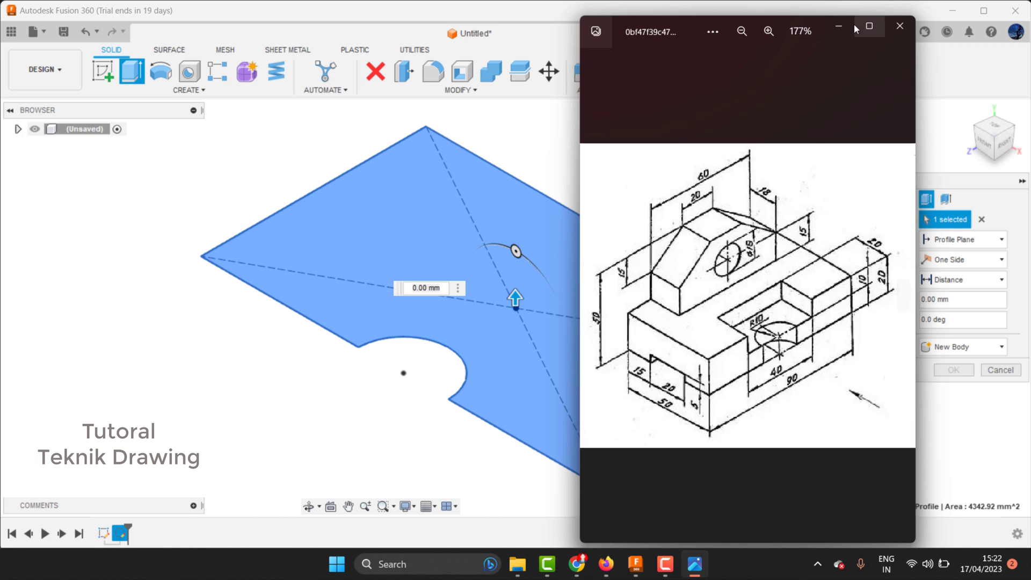
{"action": "left_click", "coordinate": [839, 26]}
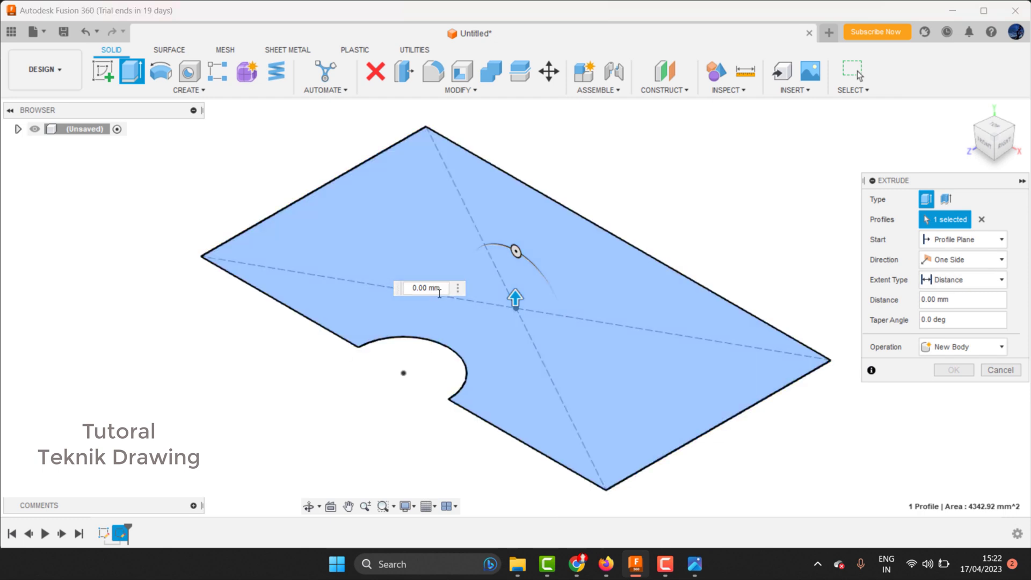
{"action": "left_click", "coordinate": [402, 283]}
{"action": "type", "text": "20"}
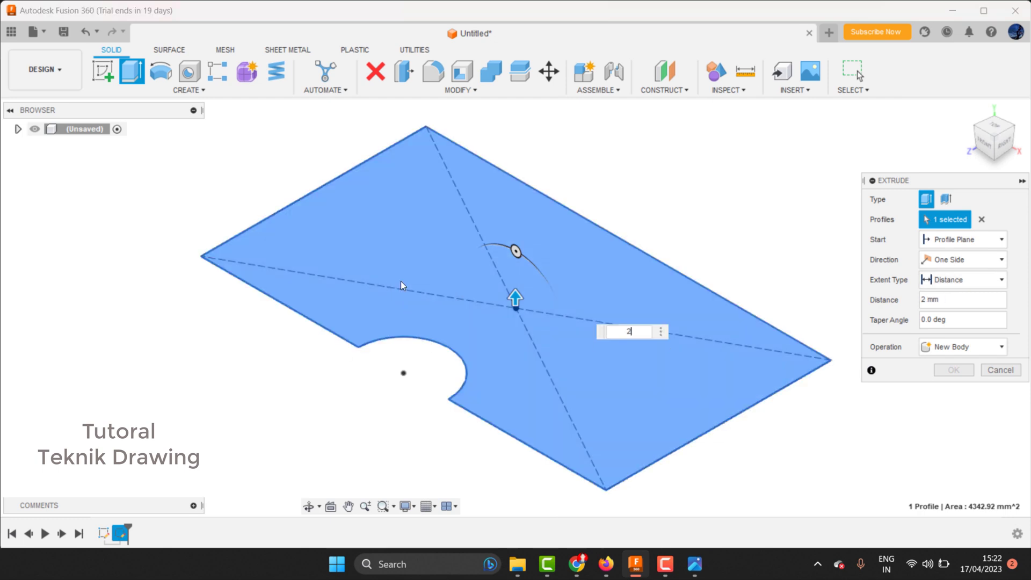
{"action": "left_click", "coordinate": [954, 370]}
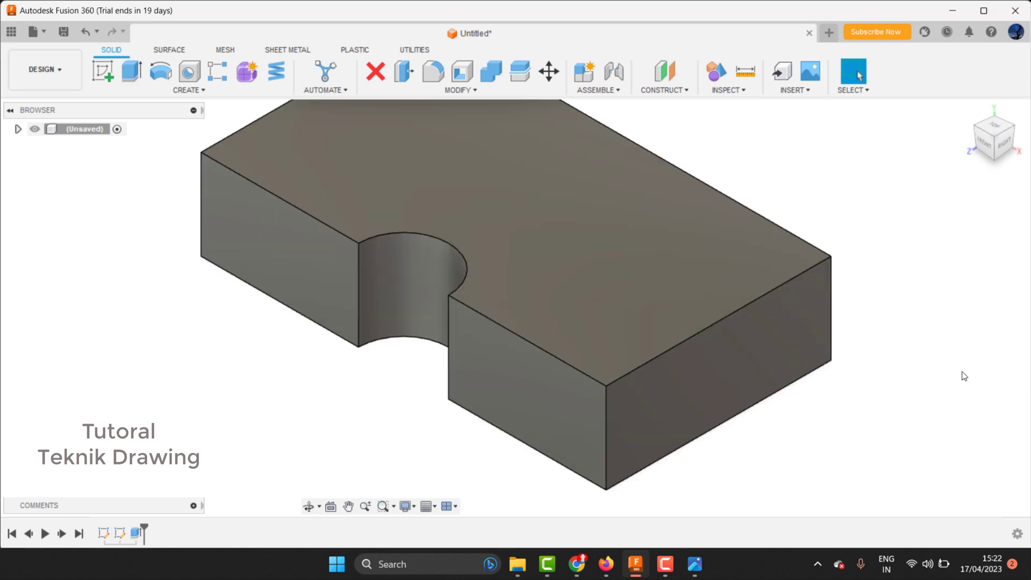
{"action": "left_click", "coordinate": [620, 263]}
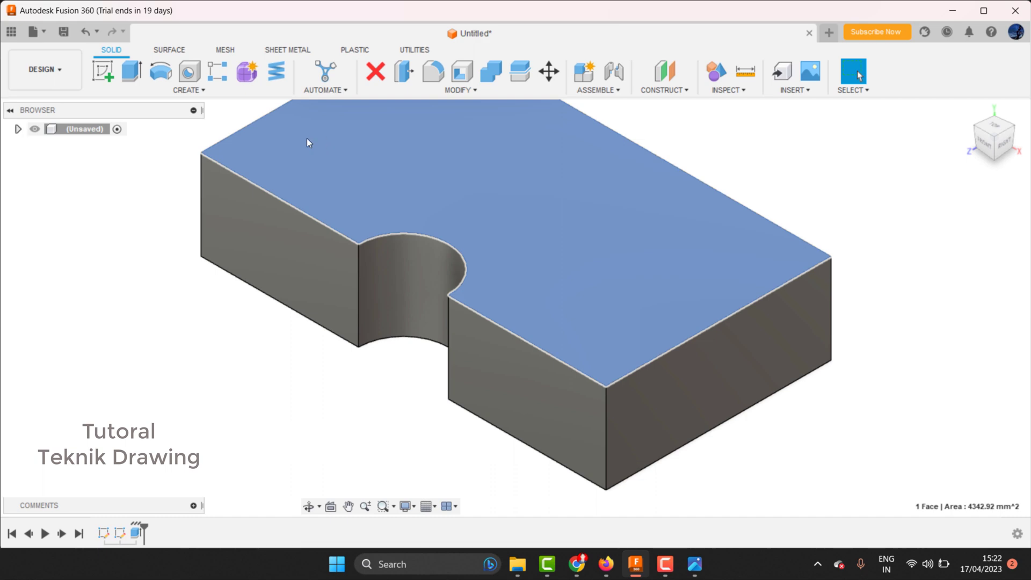
Start a new sketch on the block's top face and consult the reference drawing
{"action": "left_click", "coordinate": [102, 70]}
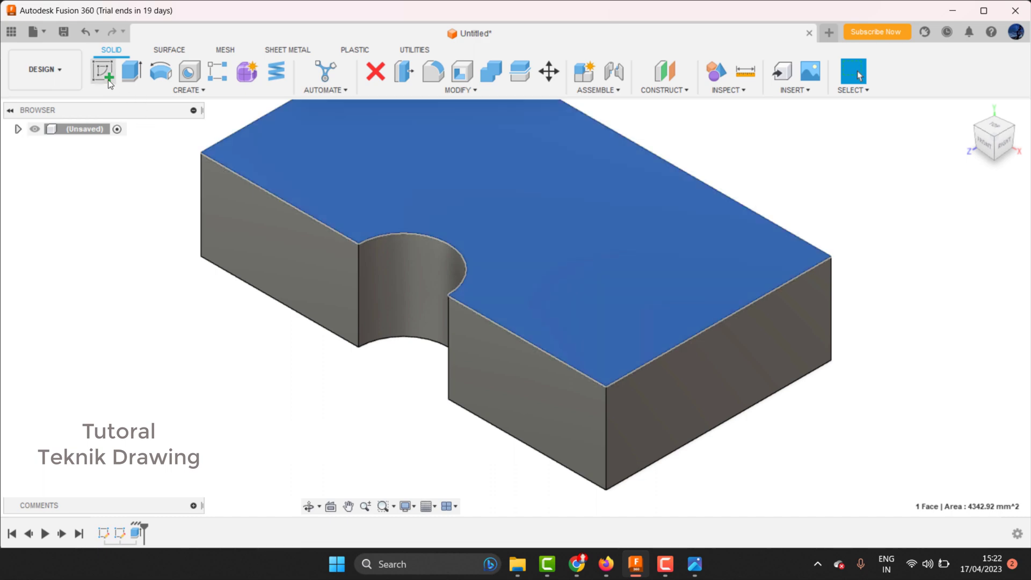
{"action": "key", "text": "alt+Tab"}
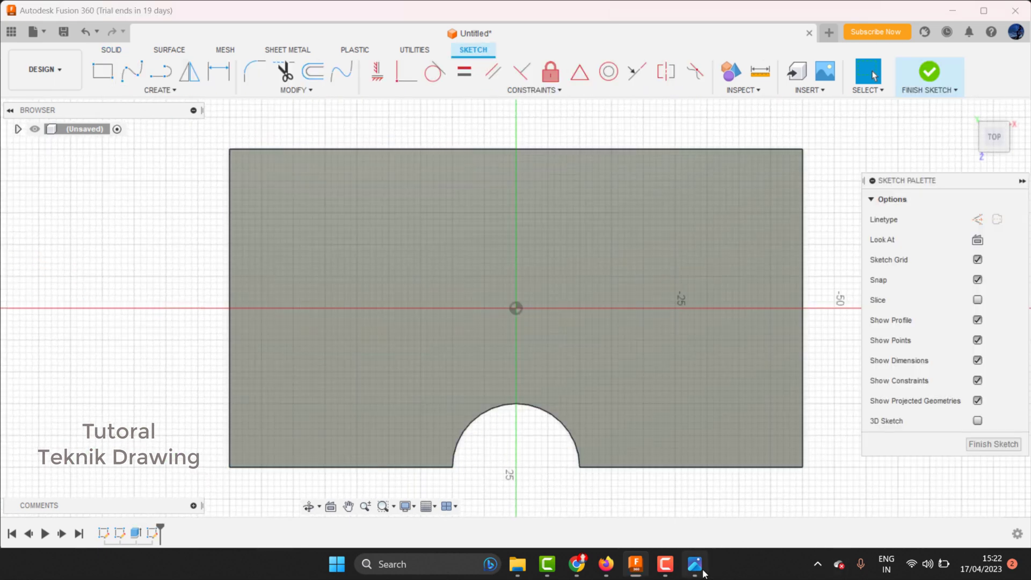
{"action": "scroll", "coordinate": [800, 306], "scroll_direction": "up", "scroll_amount": 2}
{"action": "scroll", "coordinate": [688, 370], "scroll_direction": "up", "scroll_amount": 2}
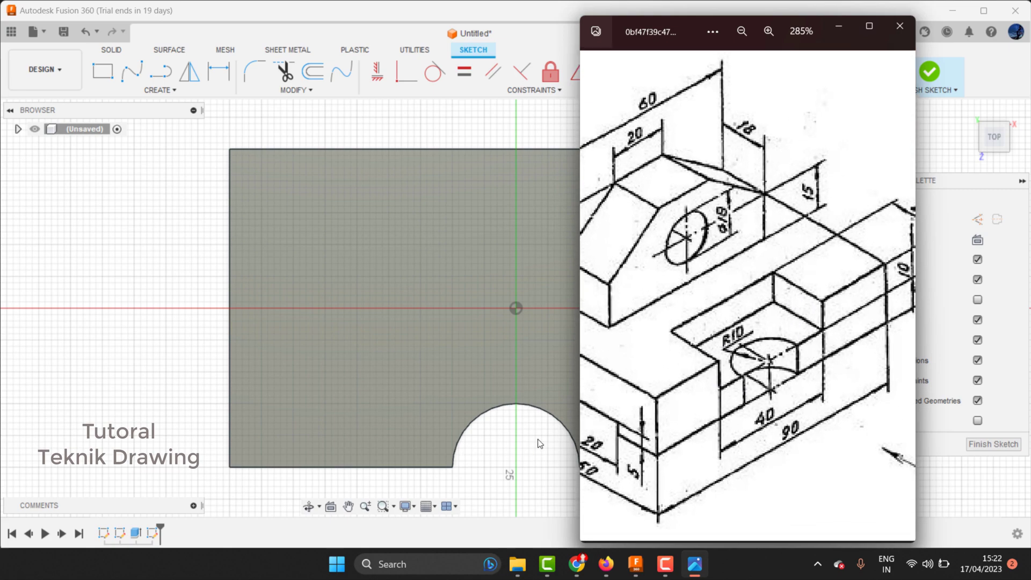
{"action": "key", "text": "alt+Tab"}
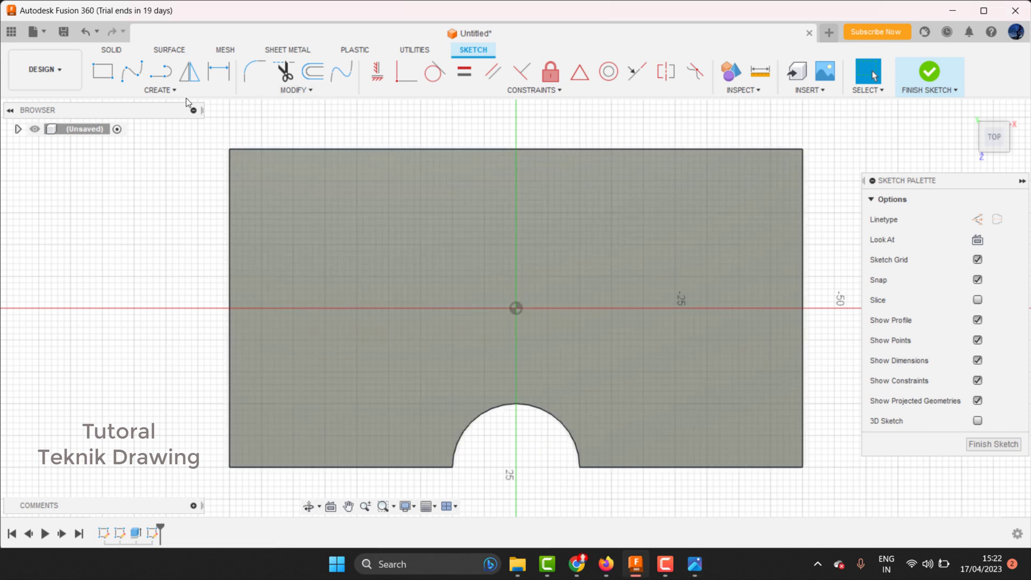
Draw a center rectangle centred on the notch's arc centre
{"action": "left_click", "coordinate": [184, 94]}
{"action": "mouse_move", "coordinate": [129, 118]}
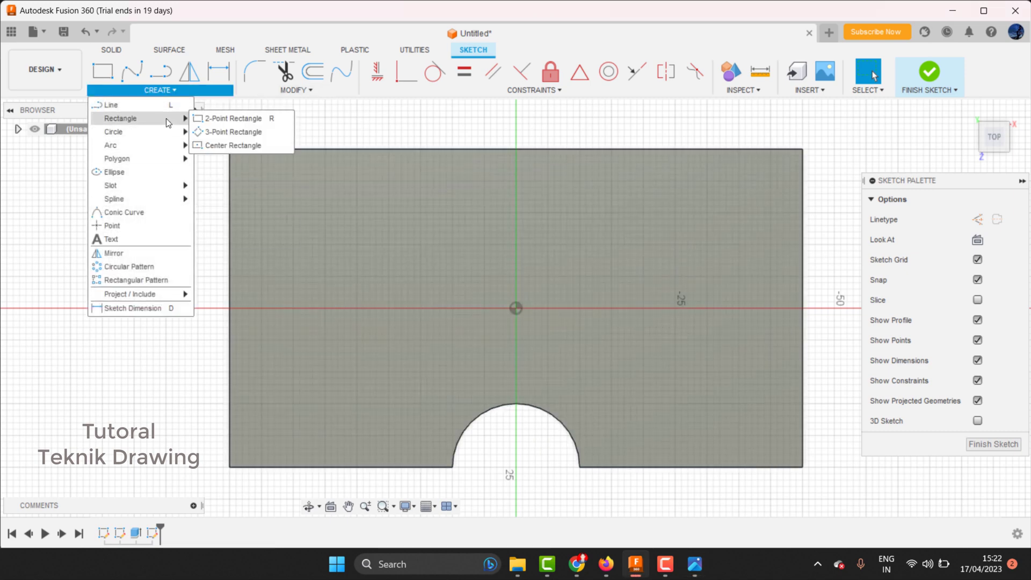
{"action": "left_click", "coordinate": [229, 146]}
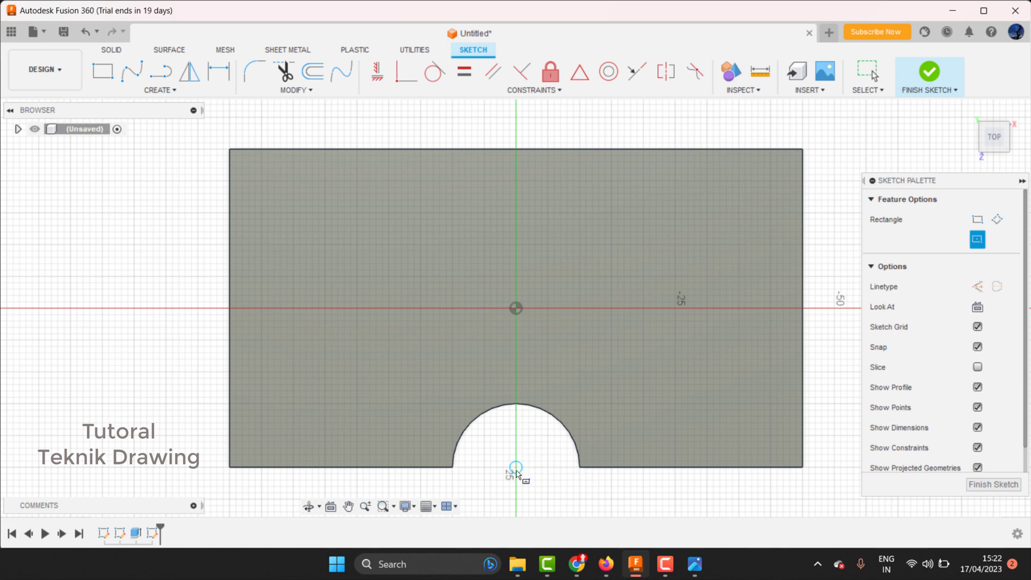
{"action": "left_click", "coordinate": [516, 467]}
{"action": "left_click", "coordinate": [617, 370]}
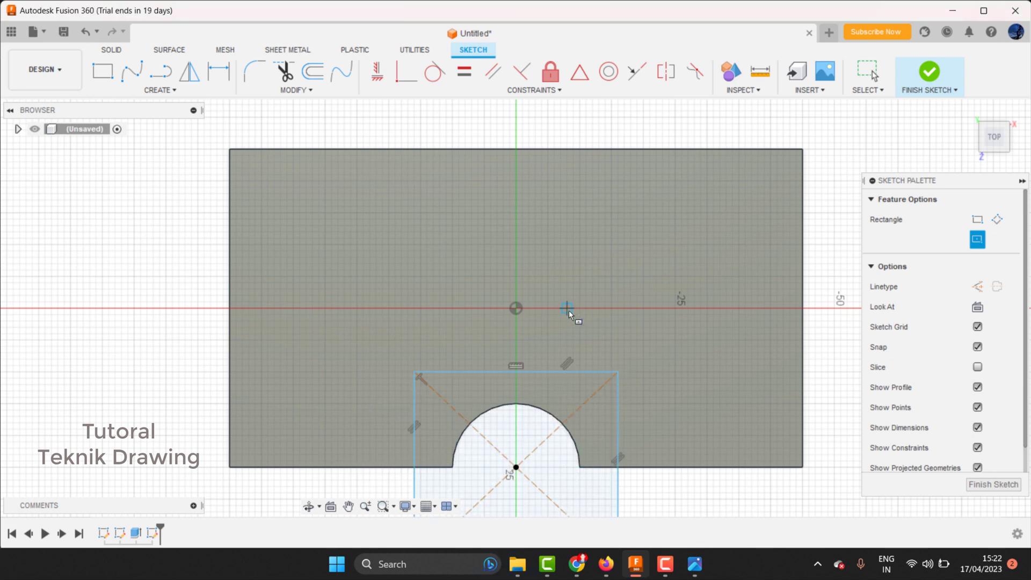
{"action": "scroll", "coordinate": [572, 312], "scroll_direction": "up", "scroll_amount": 2}
{"action": "scroll", "coordinate": [587, 476], "scroll_direction": "down", "scroll_amount": 3}
{"action": "scroll", "coordinate": [537, 322], "scroll_direction": "down", "scroll_amount": 1}
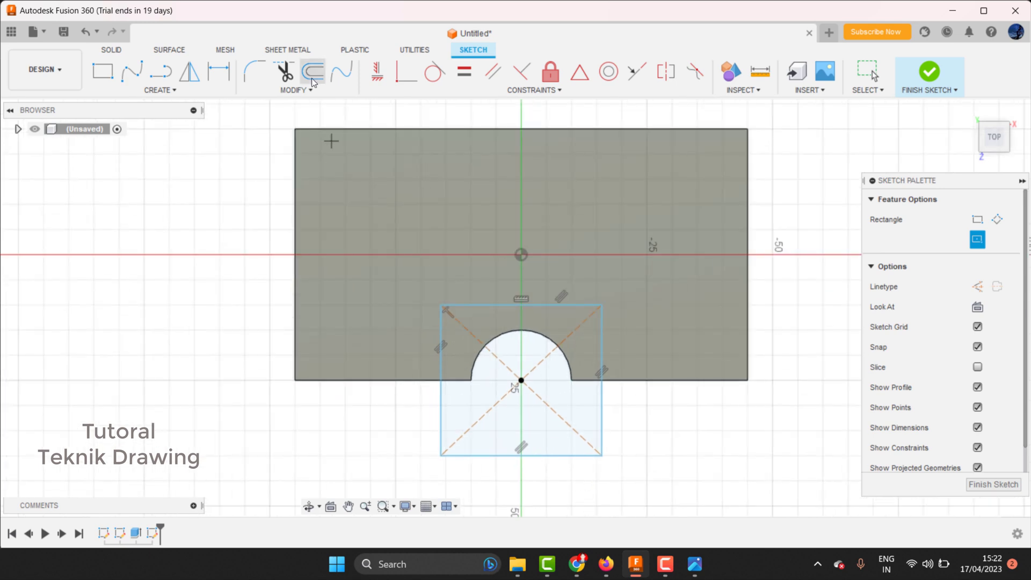
Set the rectangle's half-width to 20 mm and add a driven 20.00 offset to the arc centre
{"action": "left_click", "coordinate": [220, 71]}
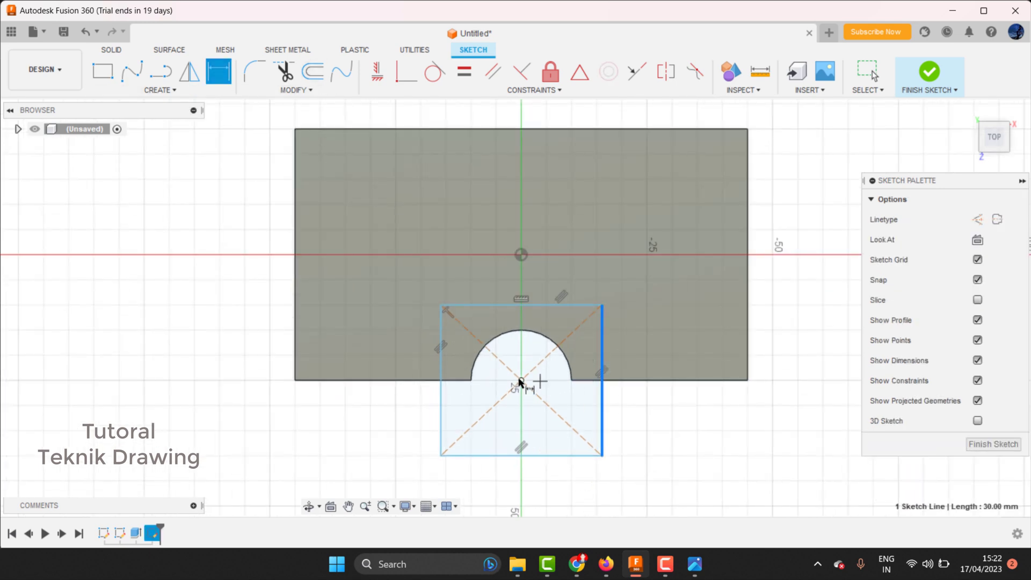
{"action": "left_click", "coordinate": [521, 381]}
{"action": "left_click", "coordinate": [567, 488]}
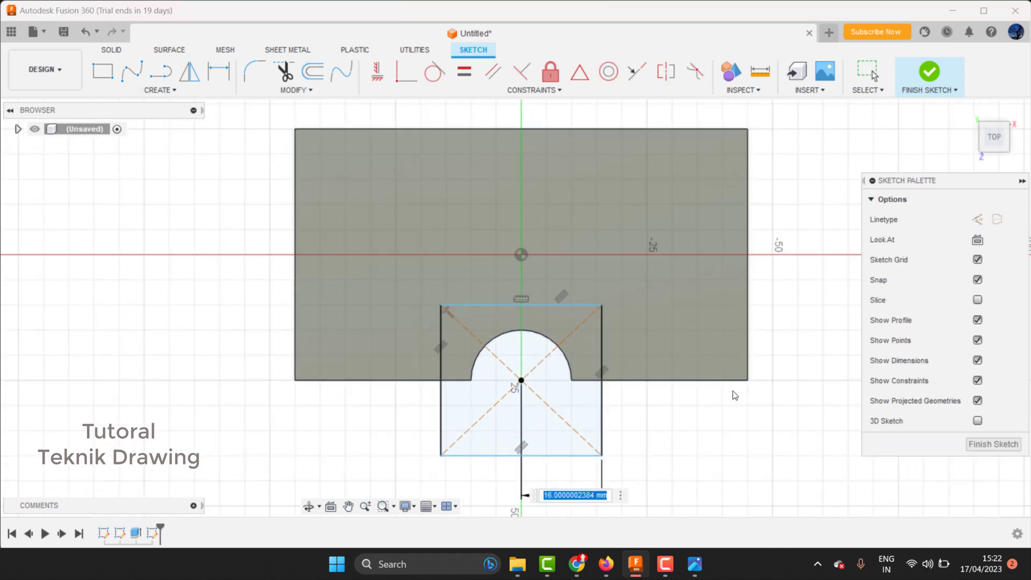
{"action": "type", "text": "20"}
{"action": "key", "text": "Return"}
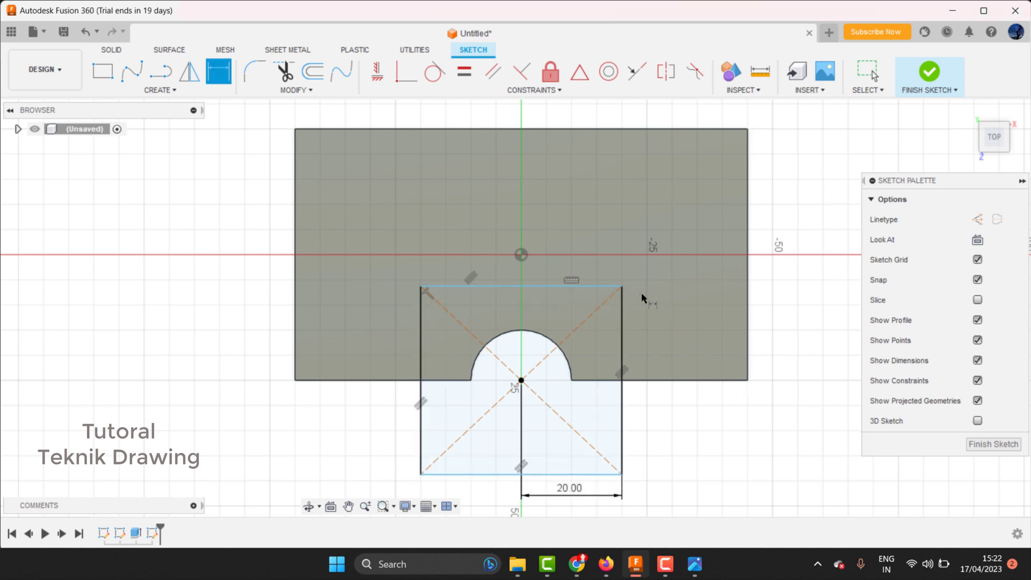
{"action": "left_click", "coordinate": [421, 338]}
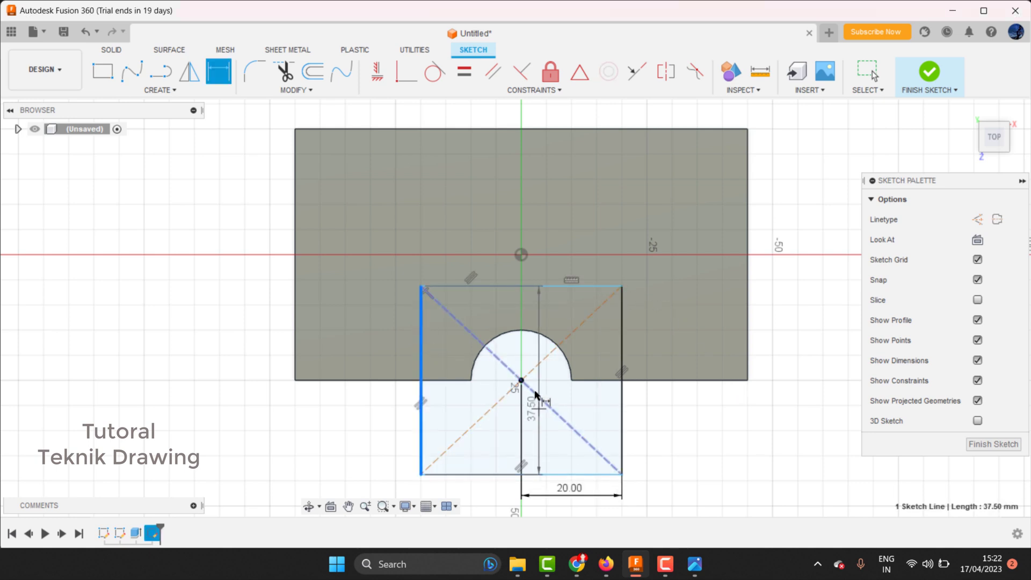
{"action": "left_click", "coordinate": [522, 381]}
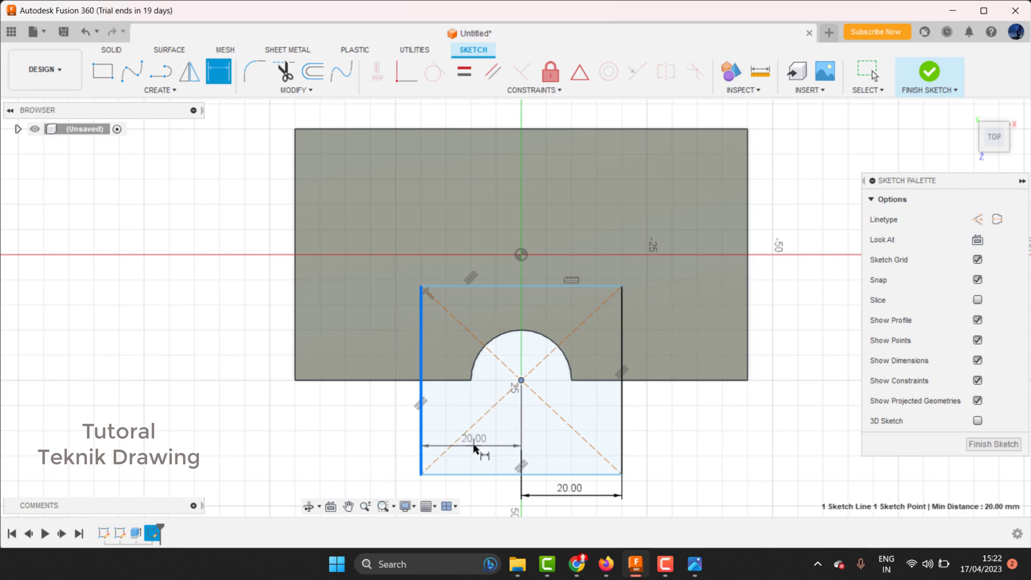
{"action": "left_click", "coordinate": [489, 426]}
{"action": "left_click", "coordinate": [591, 326]}
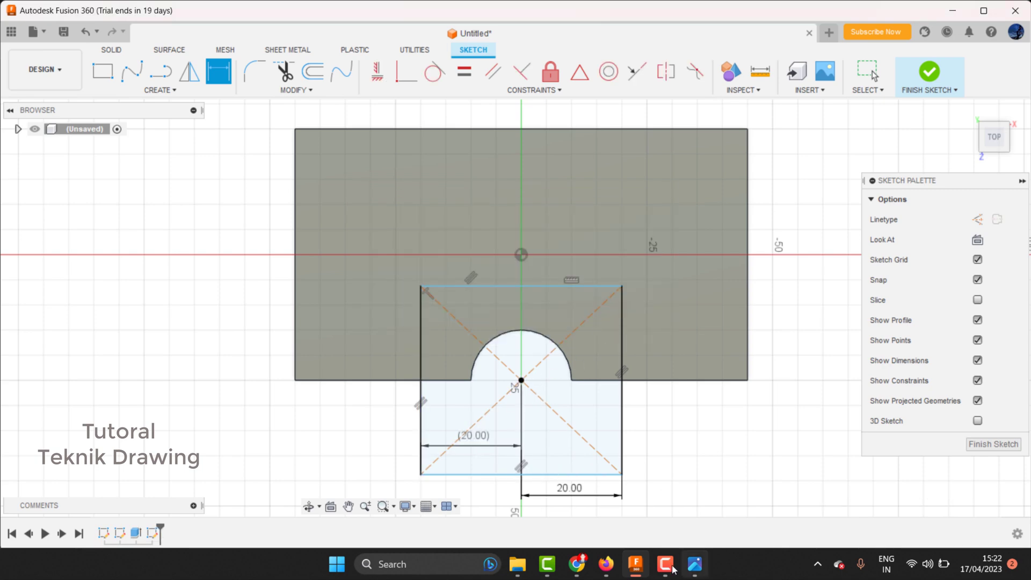
Check the drawing, then dimension the square's top edge 20 mm from the plate's bottom edge
{"action": "left_click", "coordinate": [695, 564]}
{"action": "scroll", "coordinate": [756, 390], "scroll_direction": "up", "scroll_amount": 2}
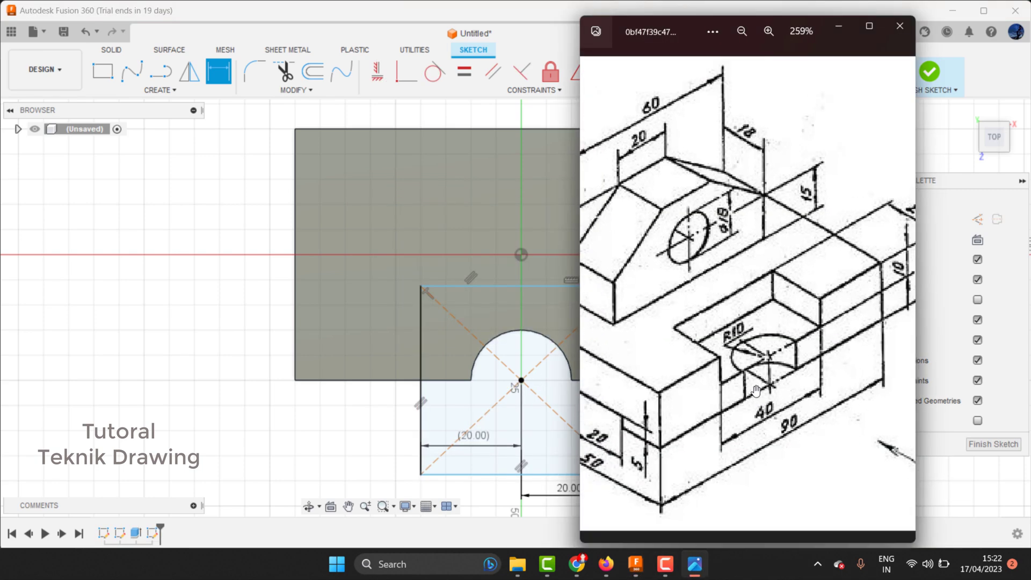
{"action": "scroll", "coordinate": [755, 390], "scroll_direction": "down", "scroll_amount": 1}
{"action": "scroll", "coordinate": [755, 390], "scroll_direction": "down", "scroll_amount": 1}
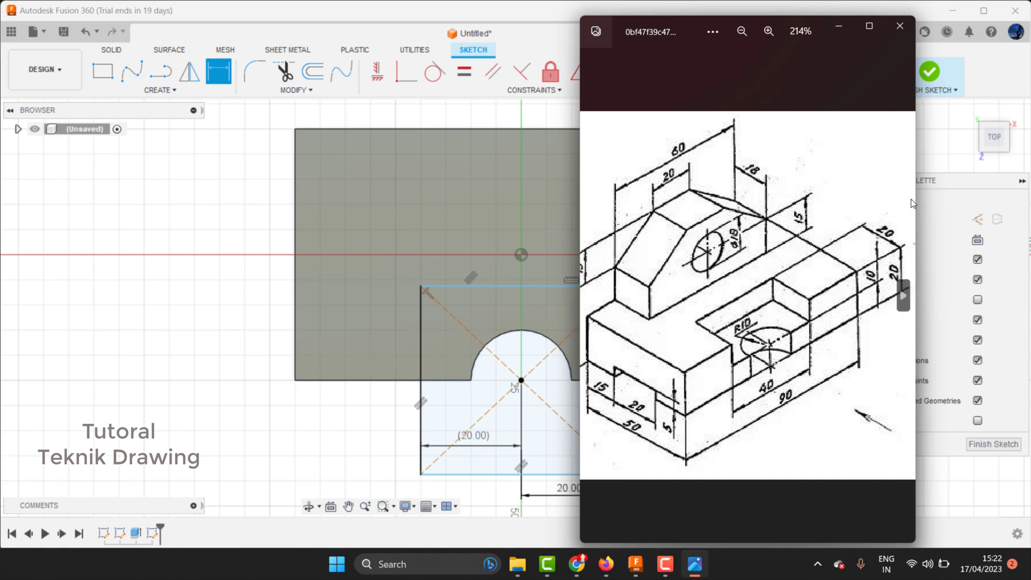
{"action": "left_click", "coordinate": [839, 26]}
{"action": "left_click", "coordinate": [607, 290]}
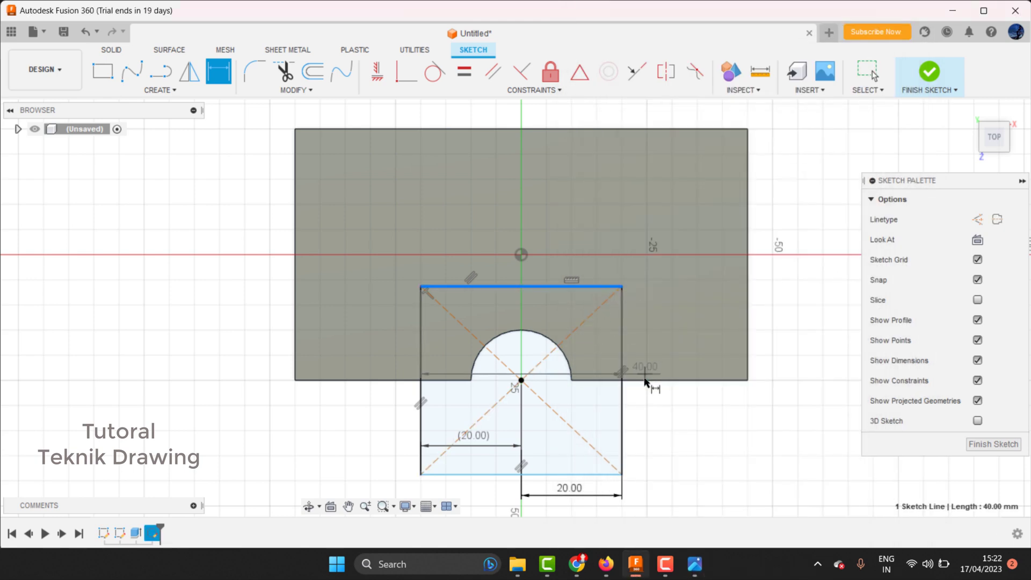
{"action": "left_click", "coordinate": [650, 380]}
{"action": "left_click", "coordinate": [824, 359]}
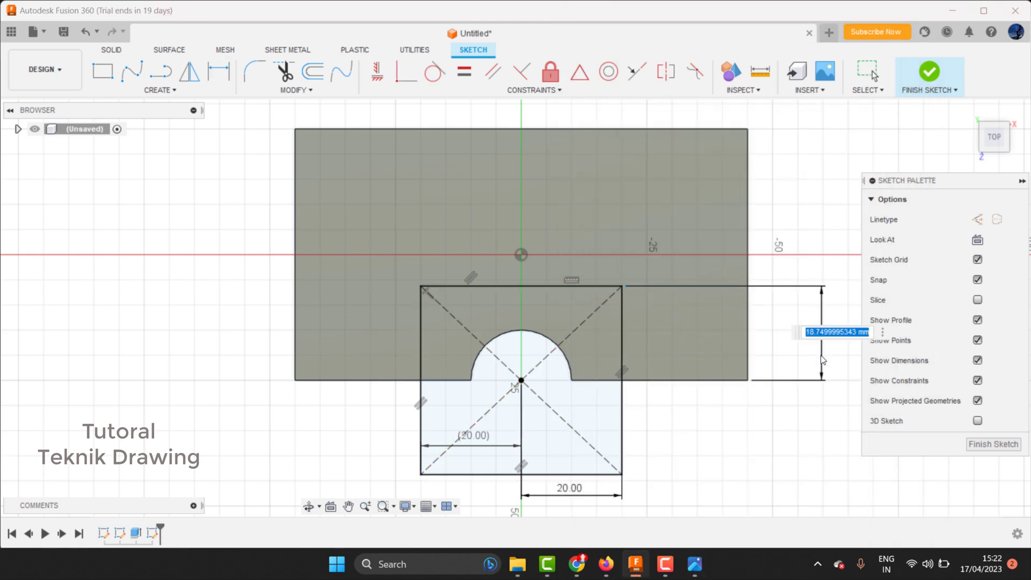
{"action": "type", "text": "0"}
{"action": "key", "text": "Return"}
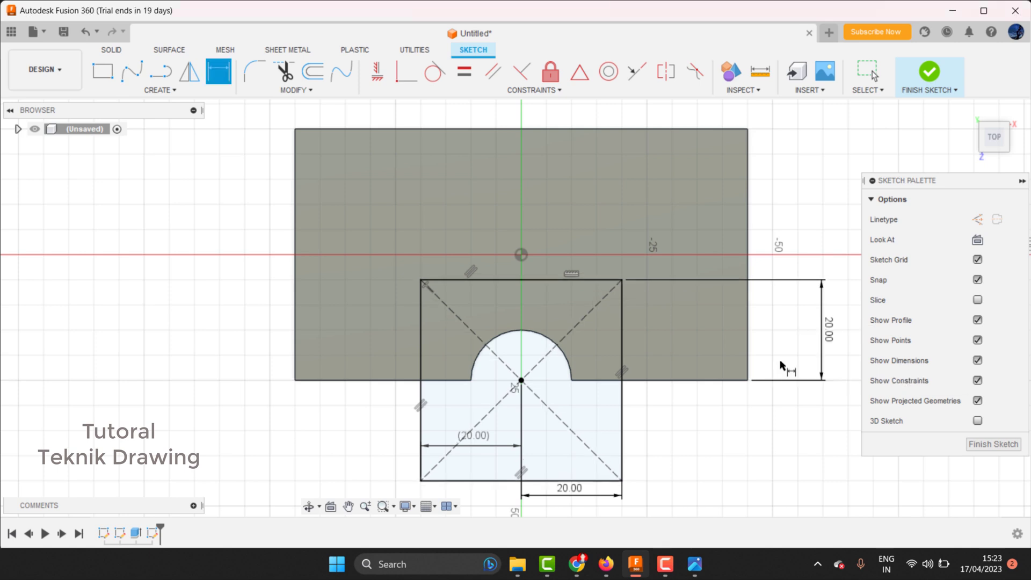
Trim the square's edges below the plate, finish the sketch, and return to the home view
{"action": "left_click", "coordinate": [284, 71]}
{"action": "left_click_drag", "start_coordinate": [418, 436], "coordinate": [663, 497]}
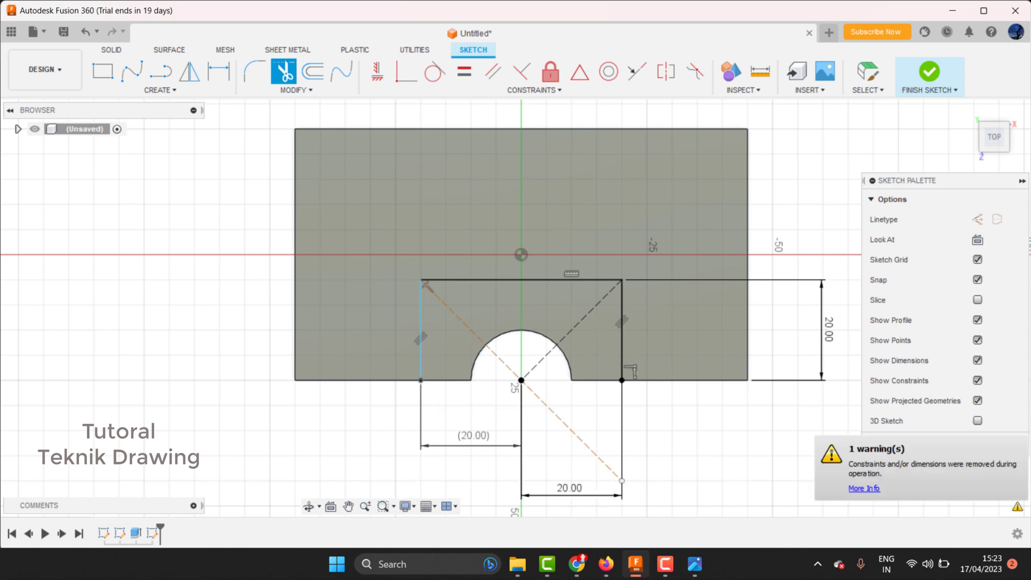
{"action": "left_click", "coordinate": [930, 70]}
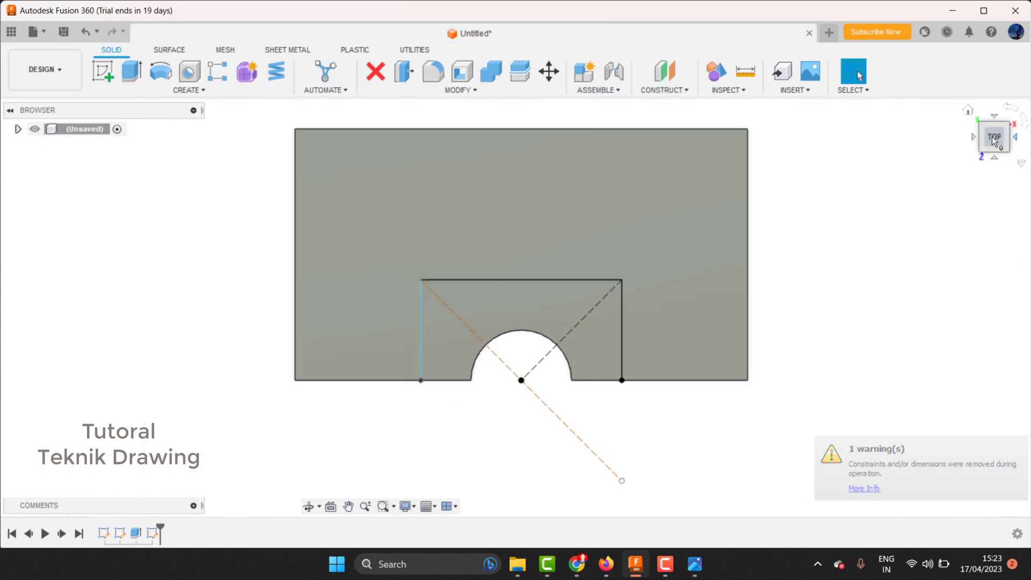
{"action": "left_click", "coordinate": [969, 112]}
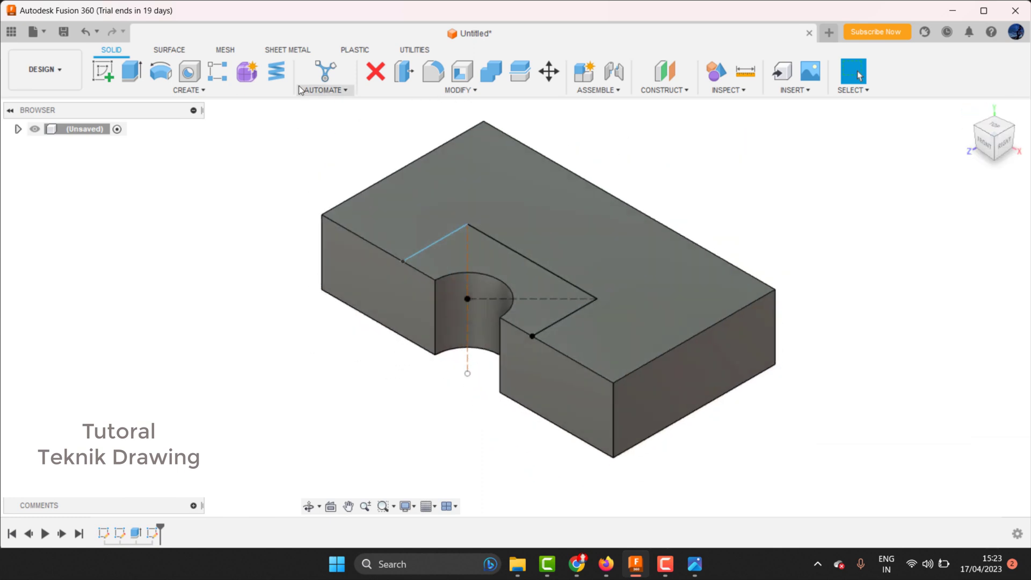
Start extruding the slot profile as a Cut and replace the distance value
{"action": "left_click", "coordinate": [132, 71]}
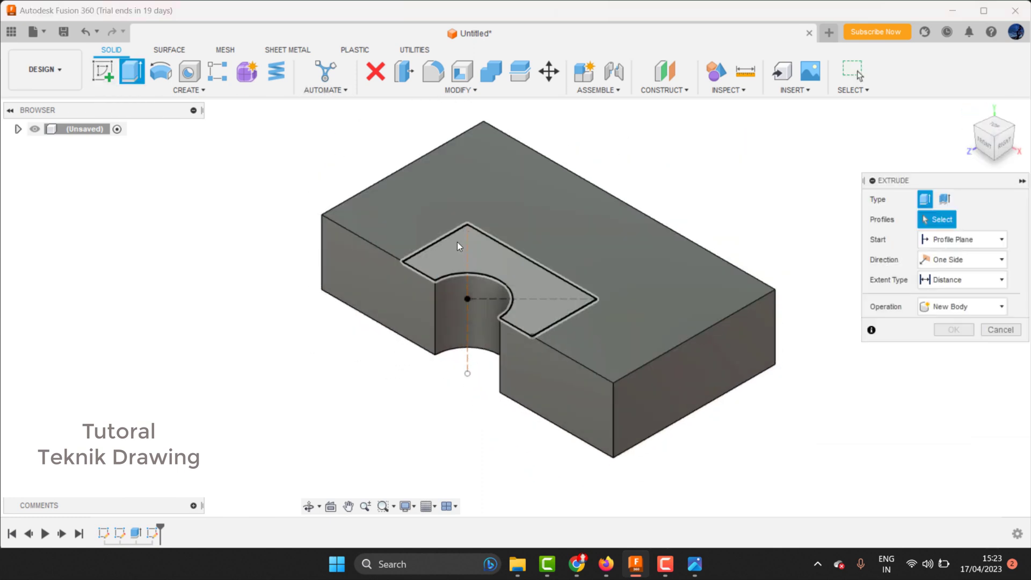
{"action": "left_click", "coordinate": [458, 247]}
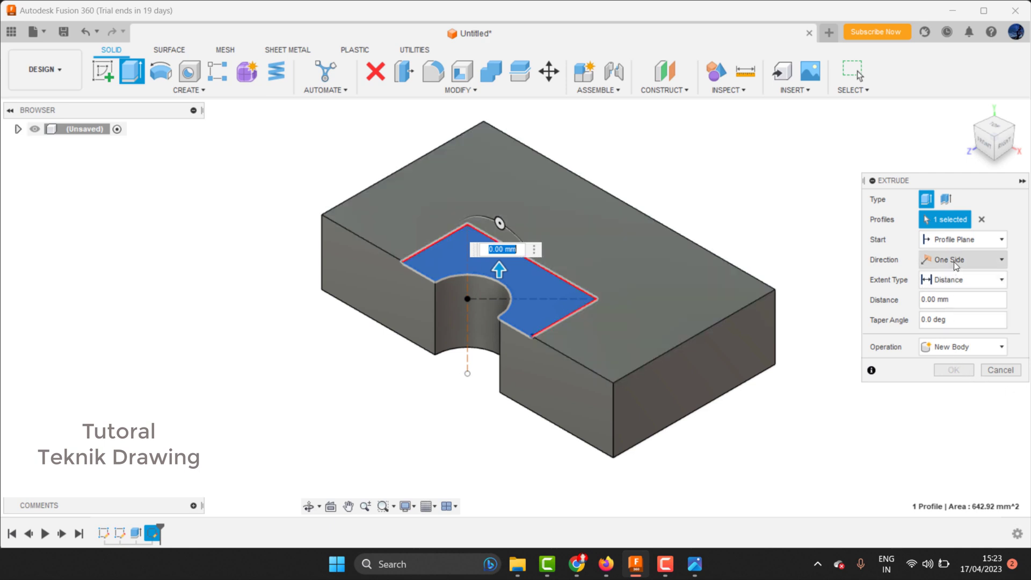
{"action": "left_click", "coordinate": [948, 347]}
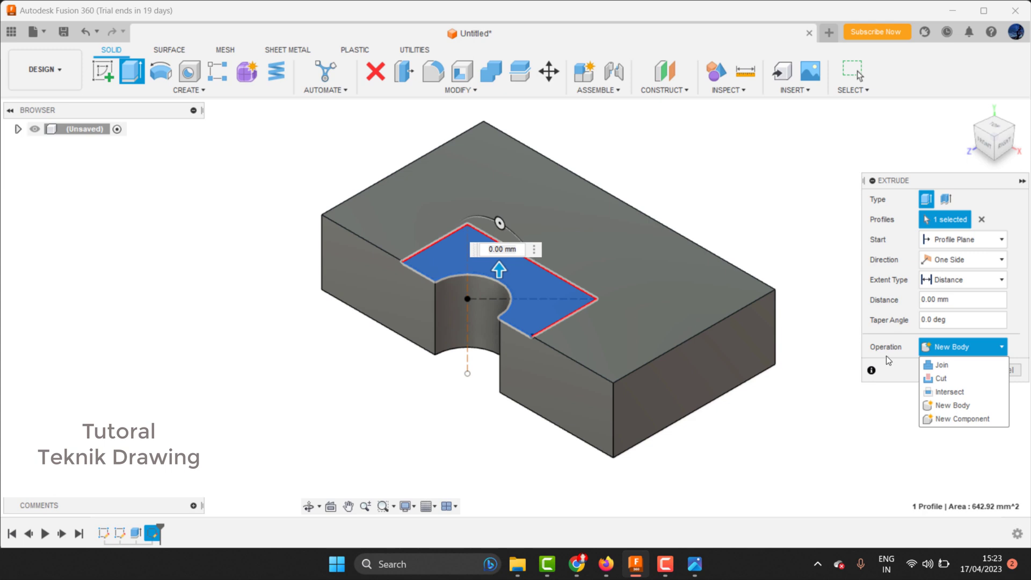
{"action": "left_click", "coordinate": [949, 378]}
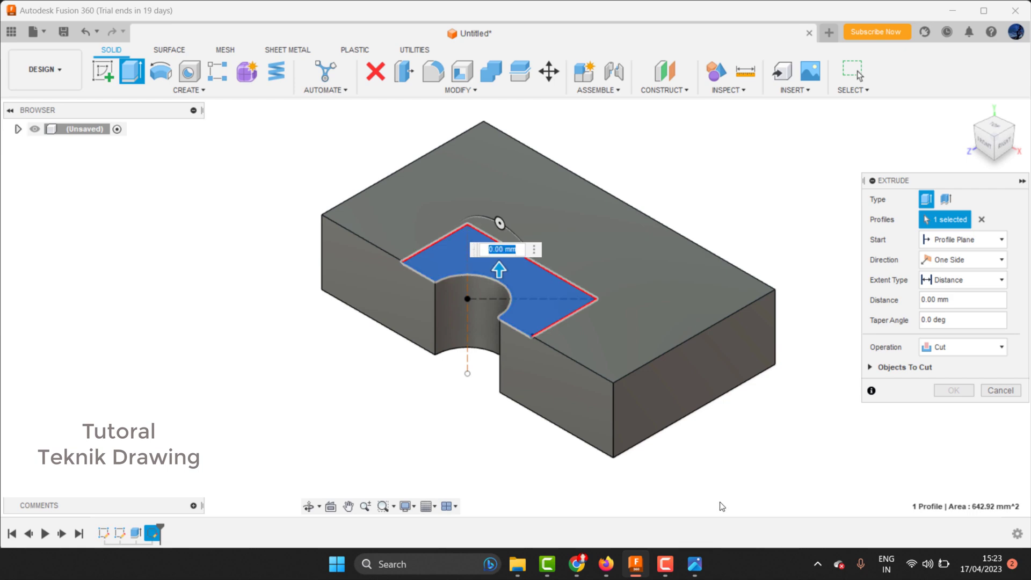
{"action": "left_click", "coordinate": [698, 562]}
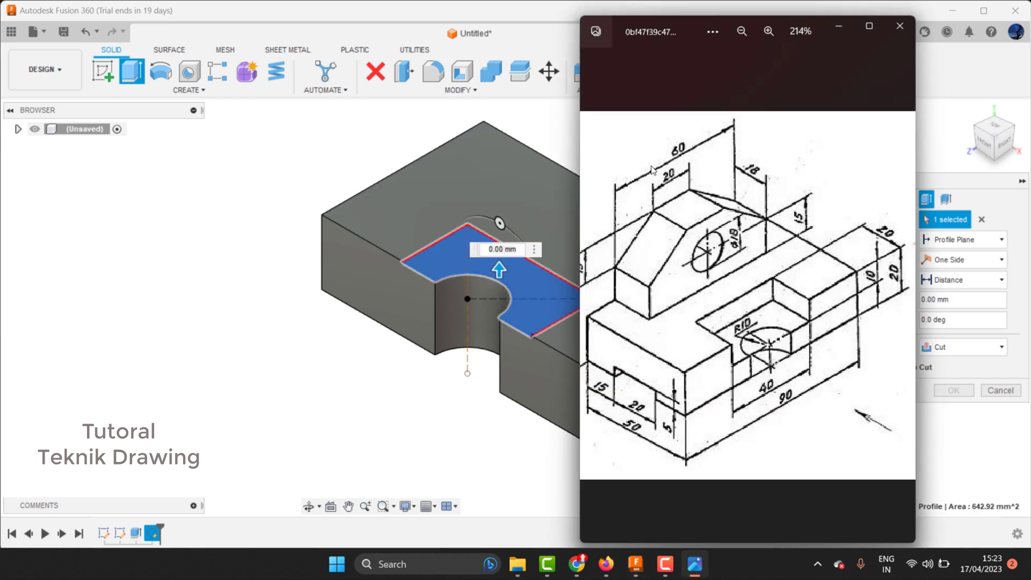
{"action": "left_click", "coordinate": [839, 27]}
{"action": "left_click", "coordinate": [477, 248]}
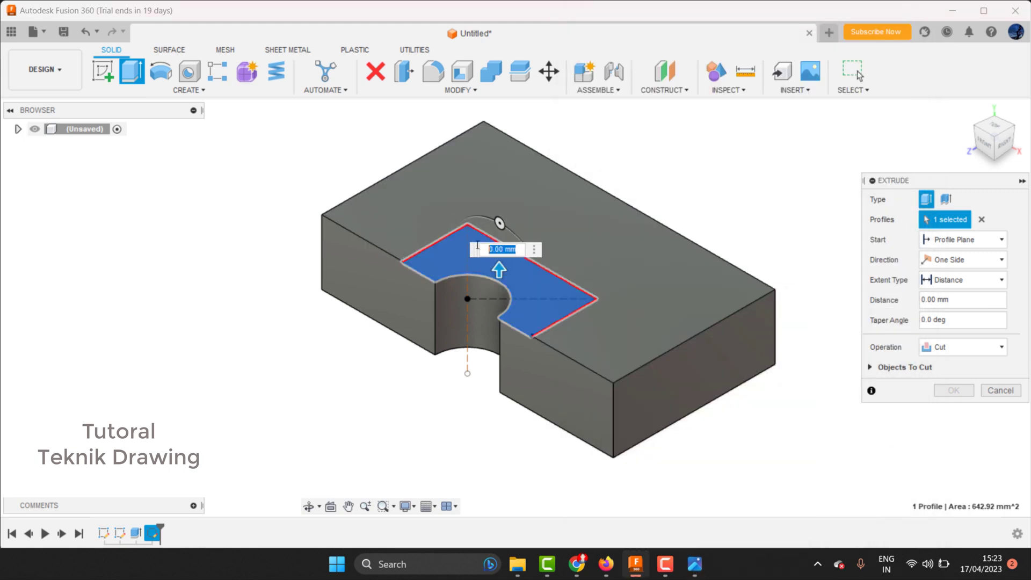
{"action": "type", "text": "0"}
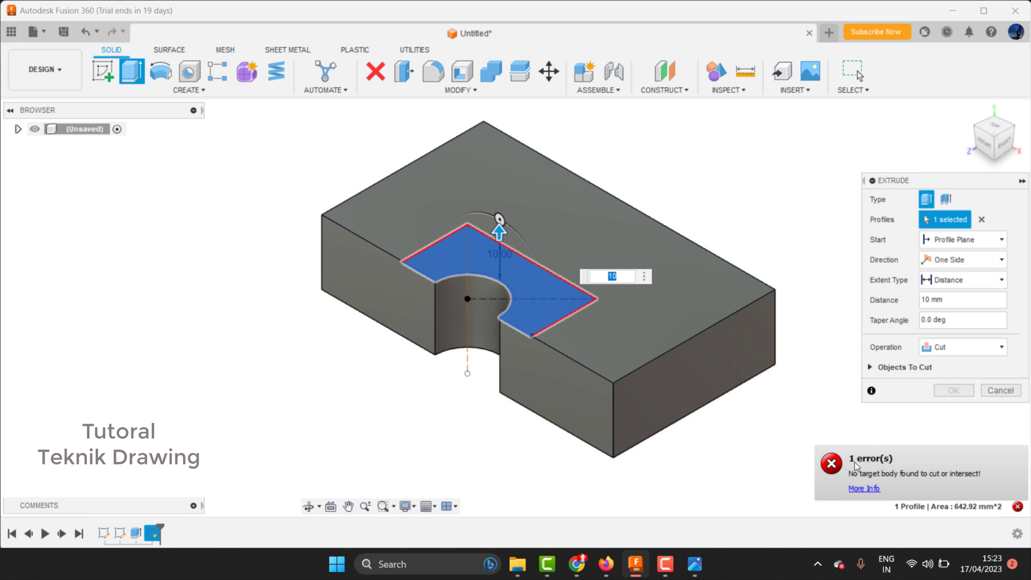
Reset the operation to Cut and apply a -10 mm cut downward into the block
{"action": "left_click", "coordinate": [971, 347]}
{"action": "left_click", "coordinate": [947, 365]}
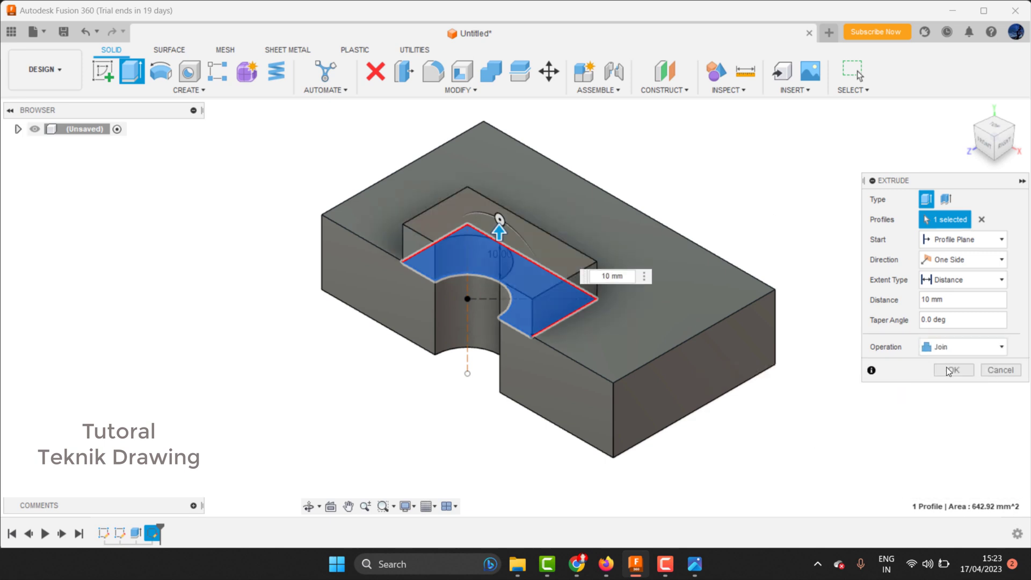
{"action": "left_click", "coordinate": [962, 349]}
{"action": "left_click", "coordinate": [944, 376]}
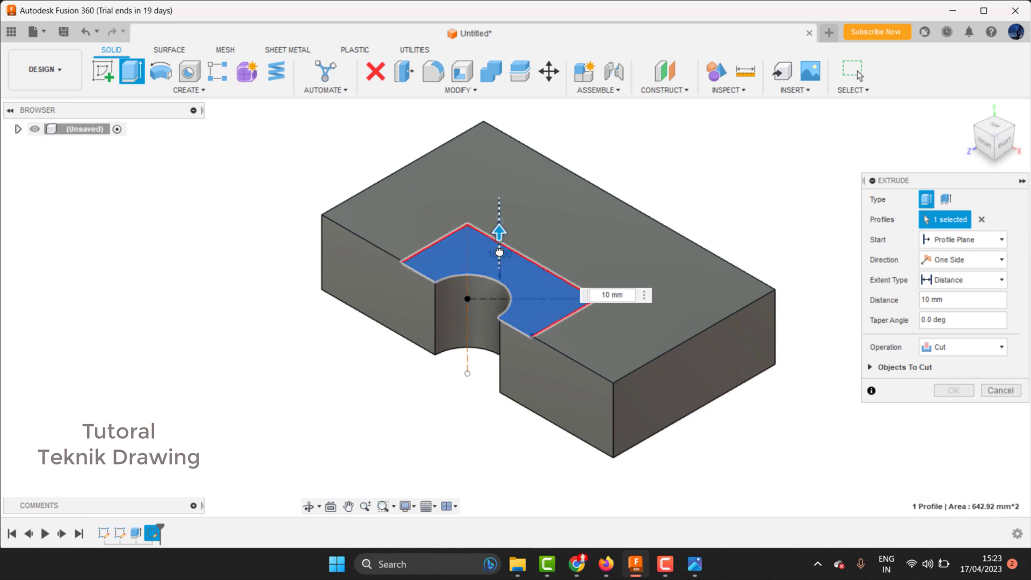
{"action": "left_click_drag", "start_coordinate": [499, 251], "coordinate": [501, 309]}
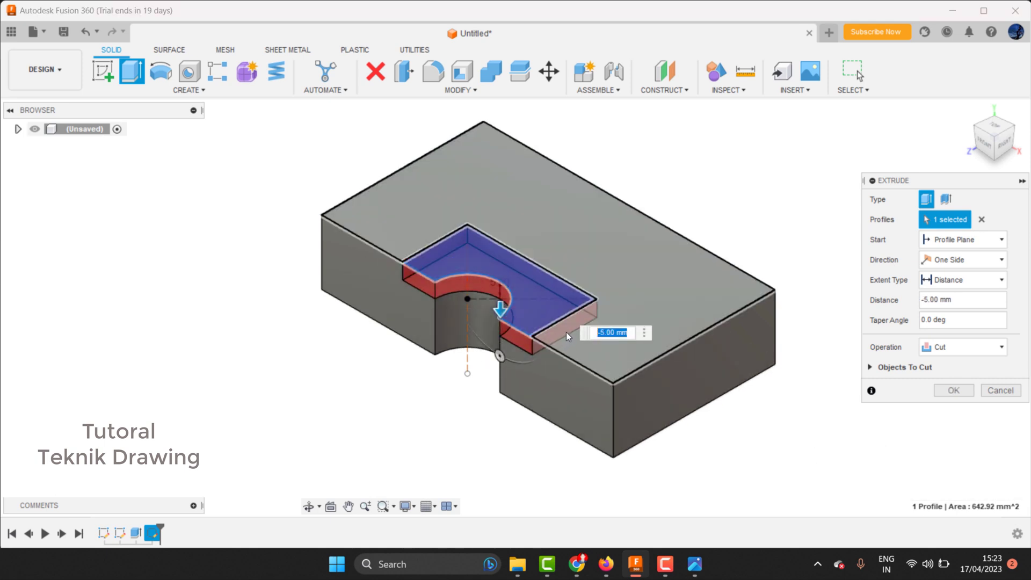
{"action": "type", "text": "-10"}
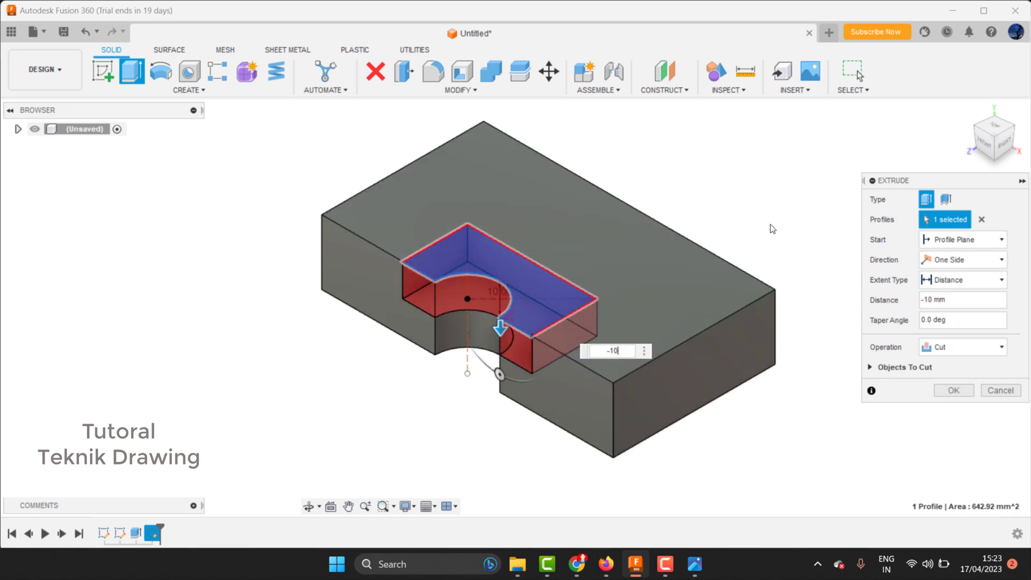
{"action": "key", "text": "Return"}
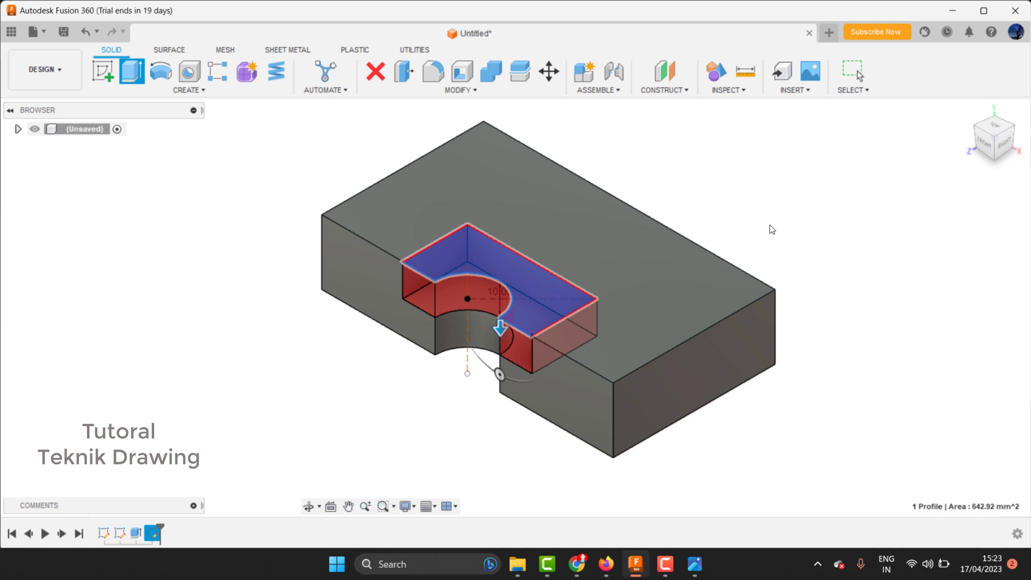
Orbit the block to face its short end, check the drawing, and select that end face
{"action": "left_click", "coordinate": [315, 512]}
{"action": "mouse_move", "coordinate": [472, 357]}
{"action": "left_mouse_down"}
{"action": "mouse_move", "coordinate": [633, 337]}
{"action": "mouse_move", "coordinate": [533, 362]}
{"action": "mouse_move", "coordinate": [491, 344]}
{"action": "mouse_move", "coordinate": [511, 378]}
{"action": "mouse_move", "coordinate": [537, 366]}
{"action": "mouse_move", "coordinate": [584, 336]}
{"action": "mouse_move", "coordinate": [621, 276]}
{"action": "left_mouse_up"}
{"action": "right_click", "coordinate": [630, 267]}
{"action": "key", "text": "Escape"}
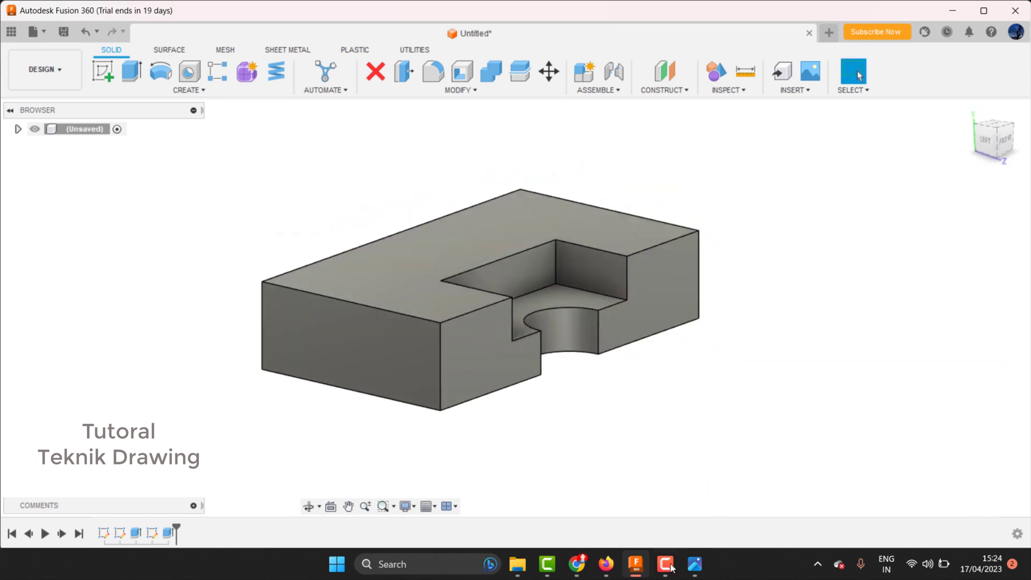
{"action": "left_click", "coordinate": [694, 564]}
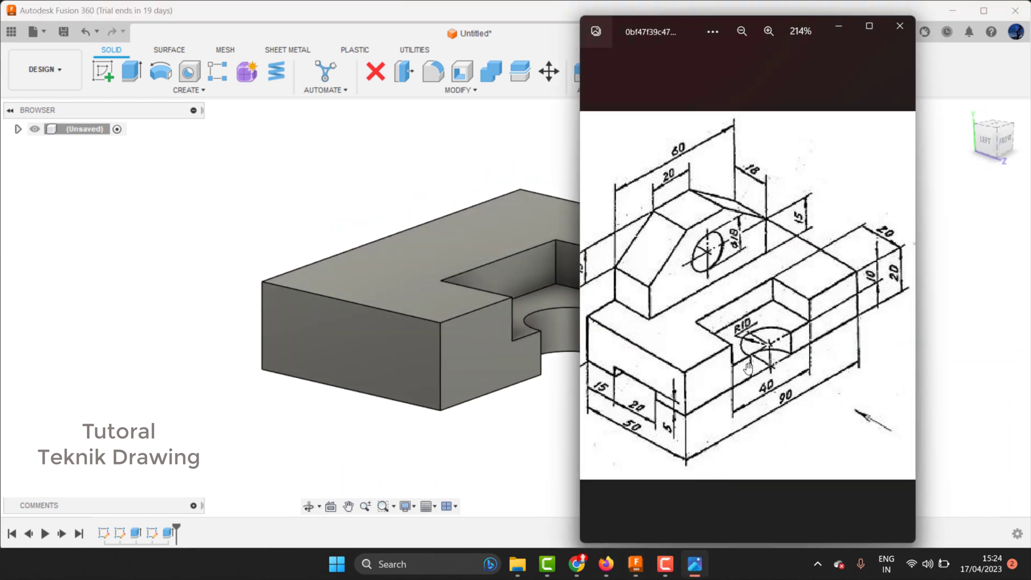
{"action": "scroll", "coordinate": [748, 367], "scroll_direction": "up", "scroll_amount": 1}
{"action": "scroll", "coordinate": [730, 369], "scroll_direction": "down", "scroll_amount": 1}
{"action": "scroll", "coordinate": [714, 372], "scroll_direction": "down", "scroll_amount": 2}
{"action": "scroll", "coordinate": [694, 375], "scroll_direction": "up", "scroll_amount": 1}
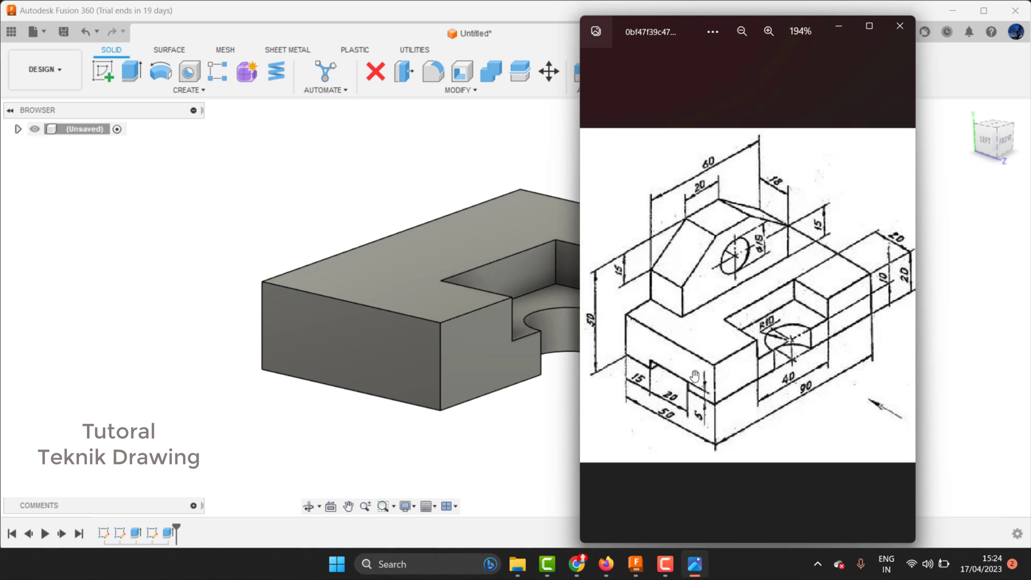
{"action": "left_click", "coordinate": [321, 462]}
{"action": "left_click", "coordinate": [371, 348]}
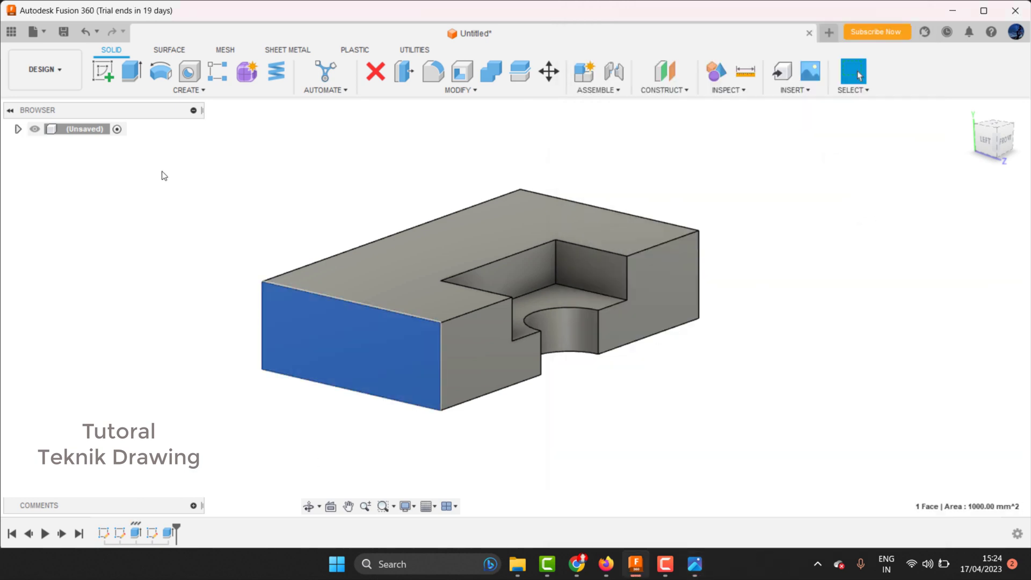
Sketch a centre rectangle at the origin on the block's end face
{"action": "left_click", "coordinate": [104, 71]}
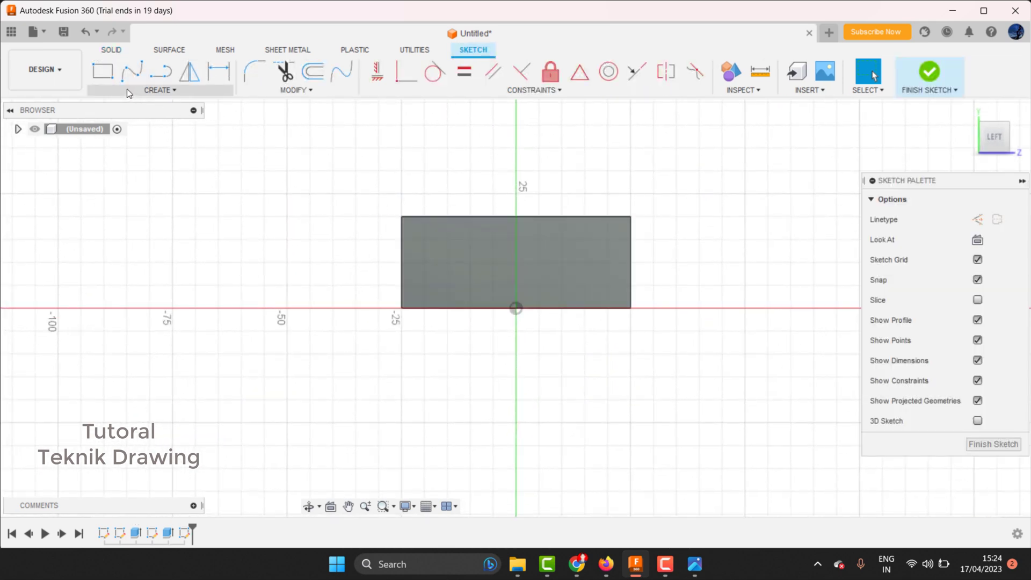
{"action": "left_click", "coordinate": [153, 91]}
{"action": "mouse_move", "coordinate": [121, 118]}
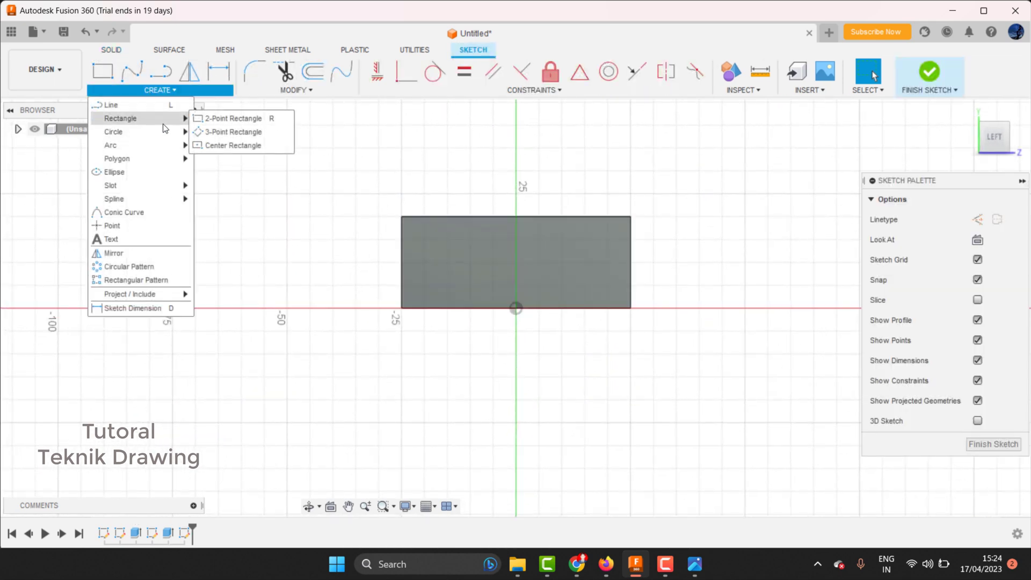
{"action": "left_click", "coordinate": [226, 146]}
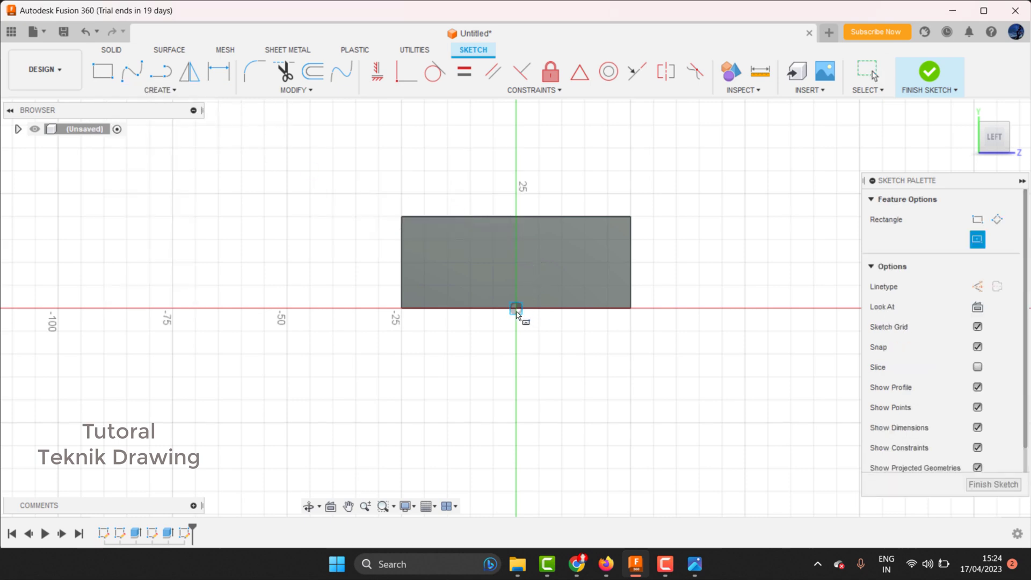
{"action": "left_click", "coordinate": [517, 309]}
{"action": "left_click", "coordinate": [578, 267]}
{"action": "left_click", "coordinate": [694, 564]}
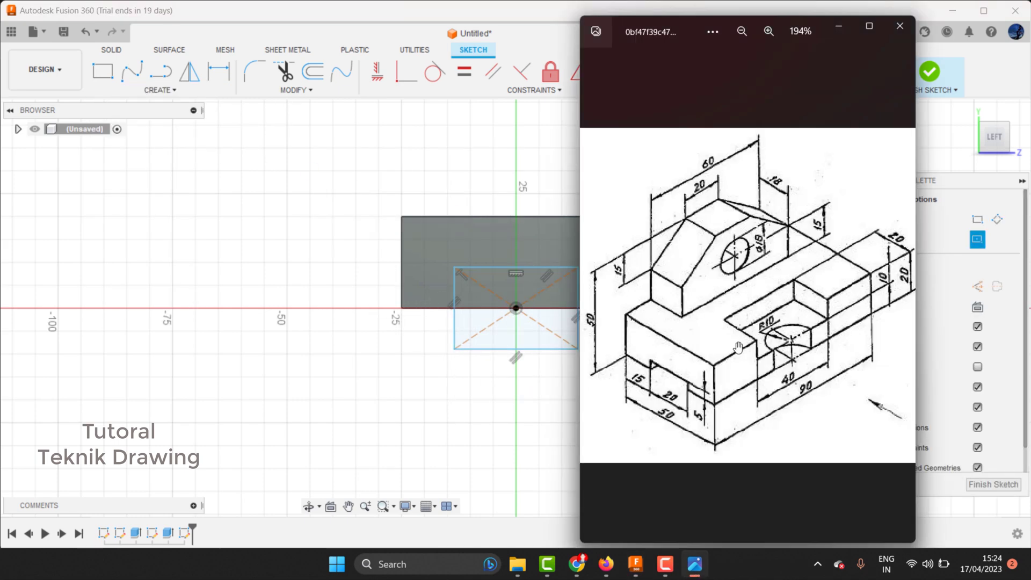
{"action": "left_click", "coordinate": [839, 26]}
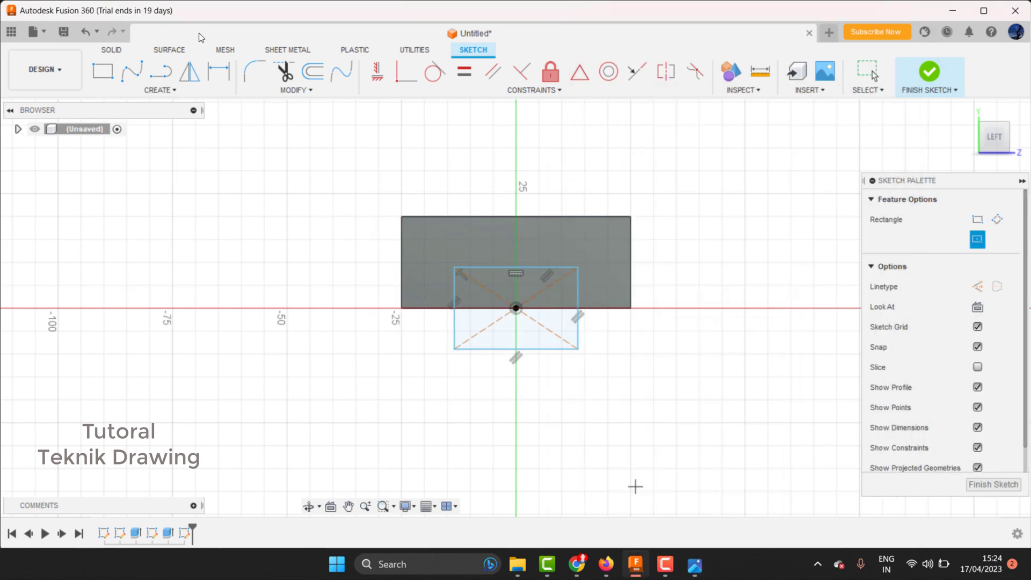
Dimension the slot rectangle 10 mm from centre and 5 mm high
{"action": "left_click", "coordinate": [219, 72]}
{"action": "left_click", "coordinate": [579, 325]}
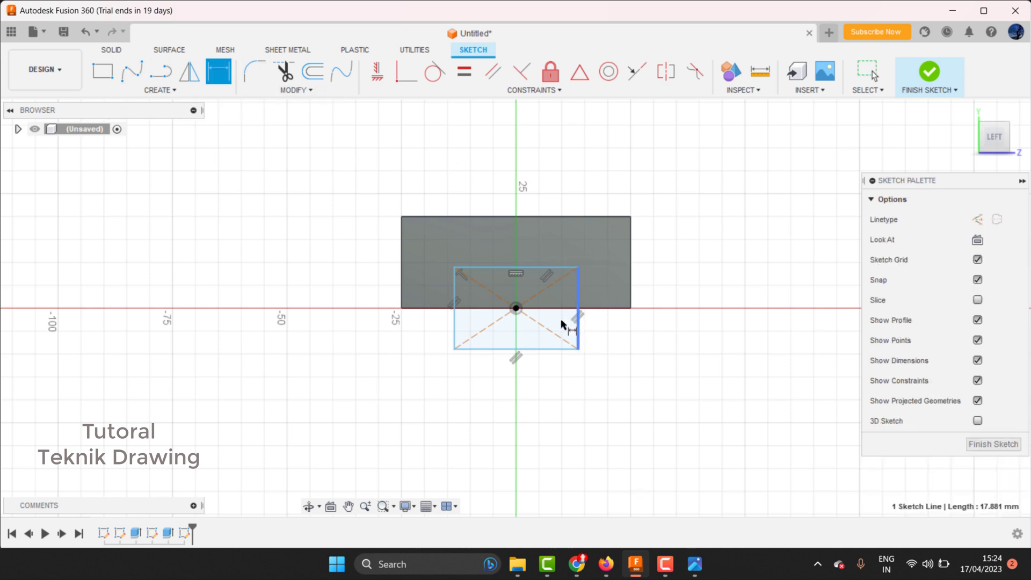
{"action": "left_click", "coordinate": [515, 309]}
{"action": "left_click", "coordinate": [569, 384]}
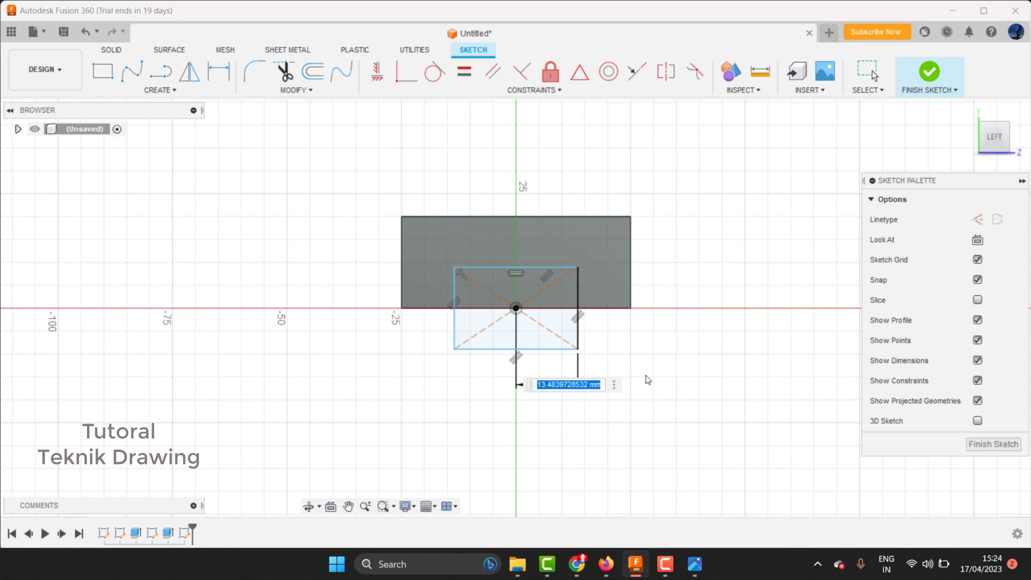
{"action": "type", "text": "10"}
{"action": "key", "text": "Return"}
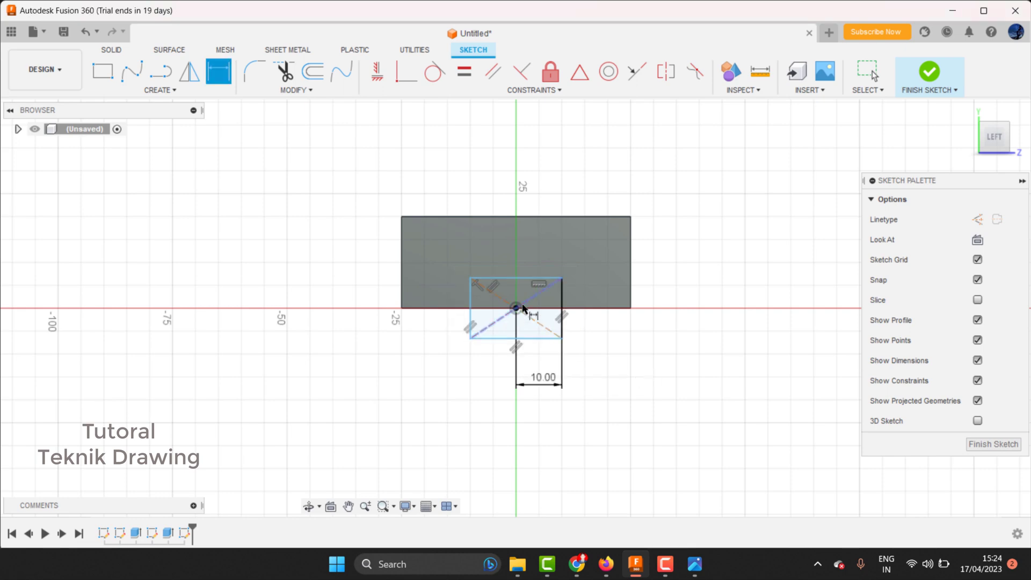
{"action": "left_click", "coordinate": [693, 565]}
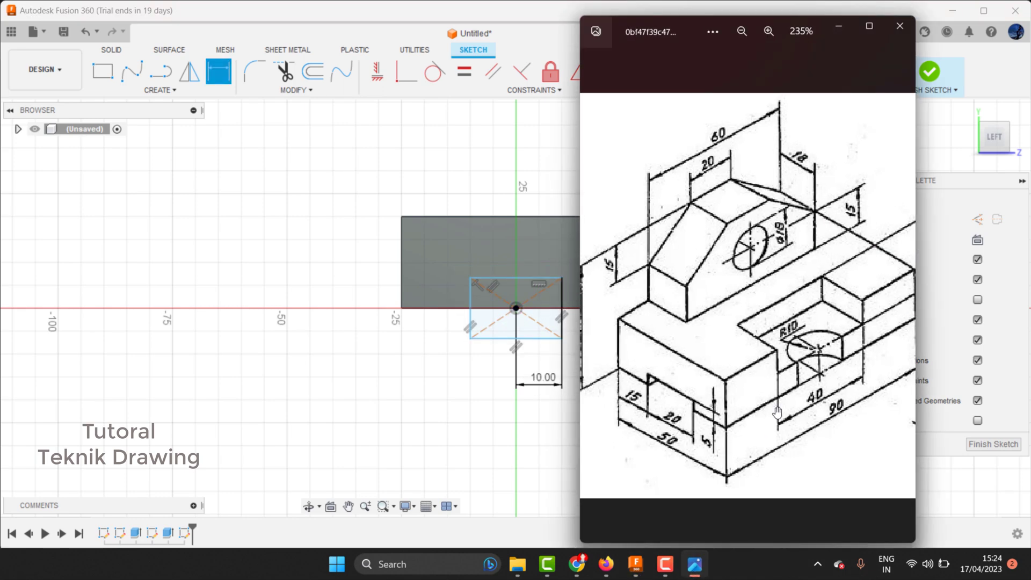
{"action": "left_click", "coordinate": [839, 26]}
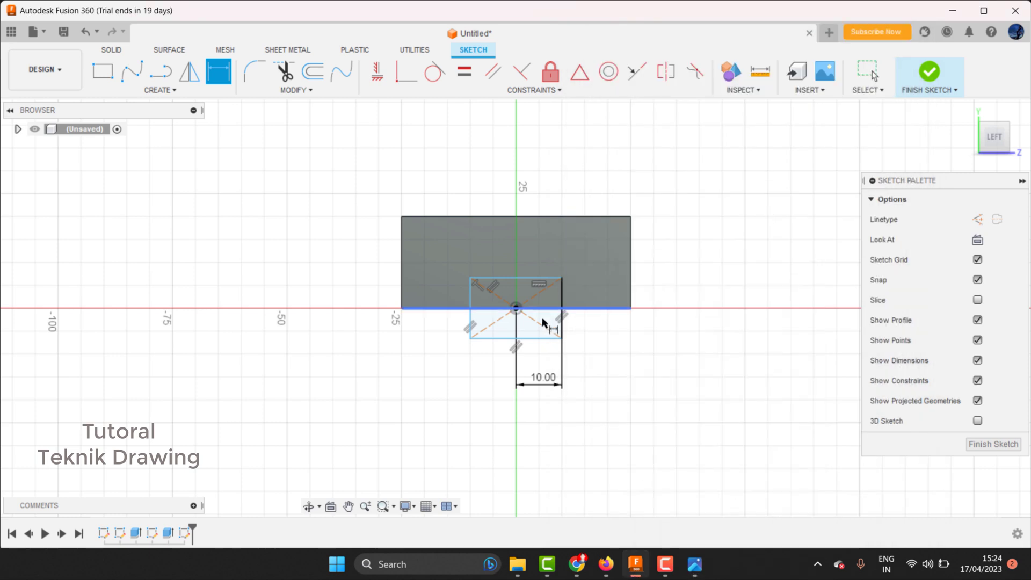
{"action": "left_click", "coordinate": [557, 279]}
{"action": "left_click", "coordinate": [571, 309]}
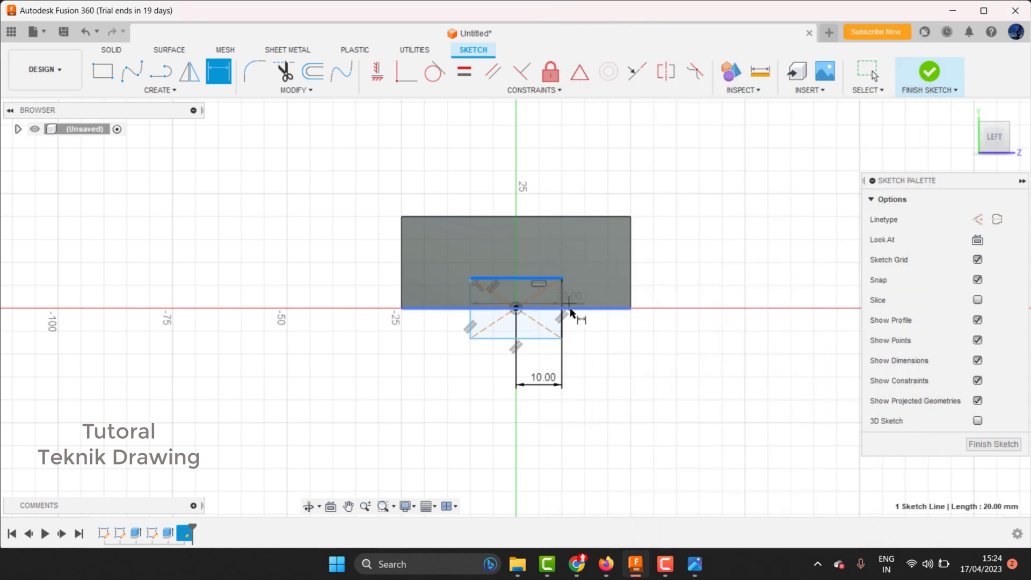
{"action": "left_click", "coordinate": [705, 314]}
{"action": "type", "text": "5"}
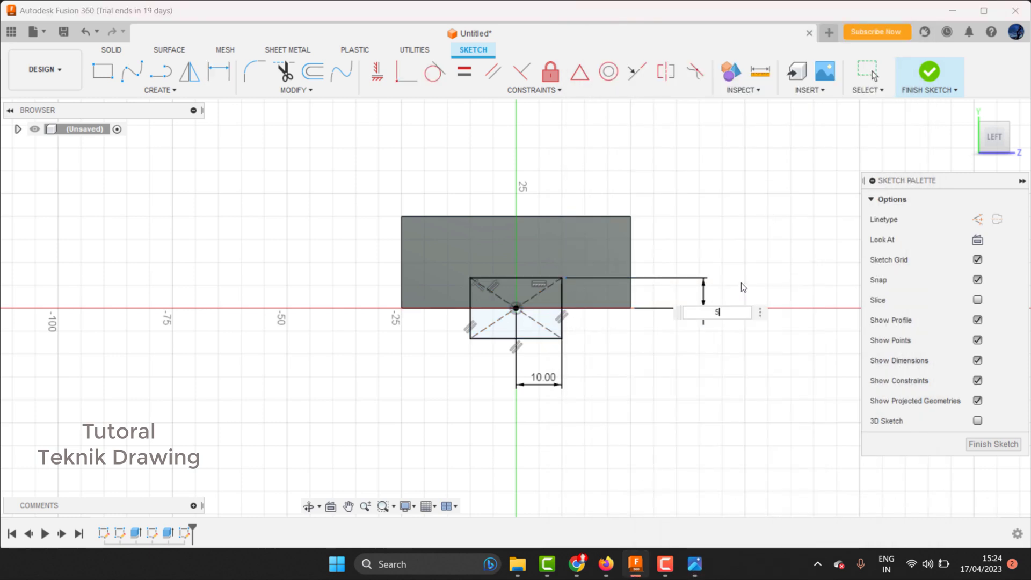
{"action": "key", "text": "Return"}
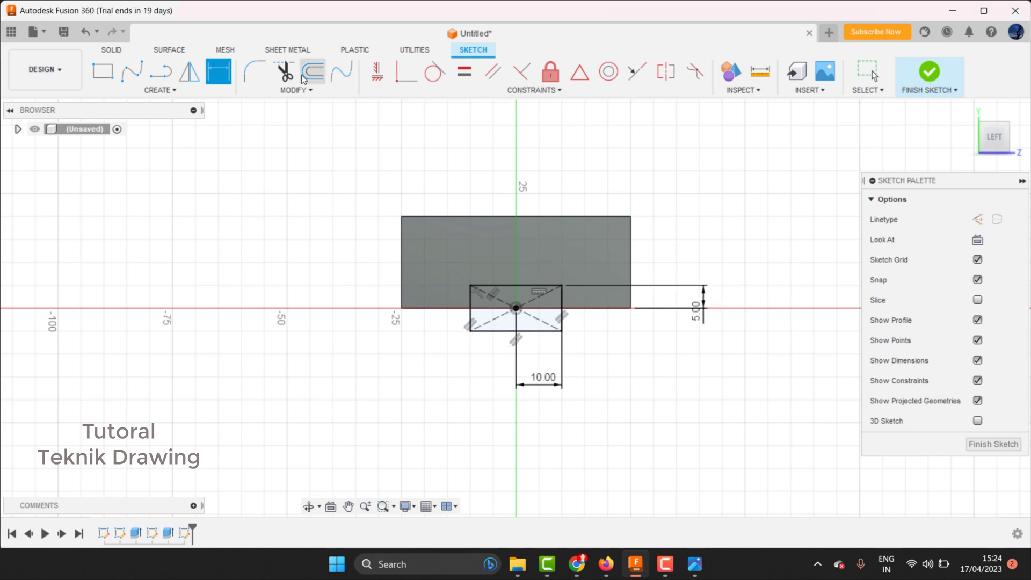
Trim the rectangle's lower half and cut the slot profile -210 mm through the block
{"action": "left_click", "coordinate": [284, 72]}
{"action": "left_click", "coordinate": [468, 322]}
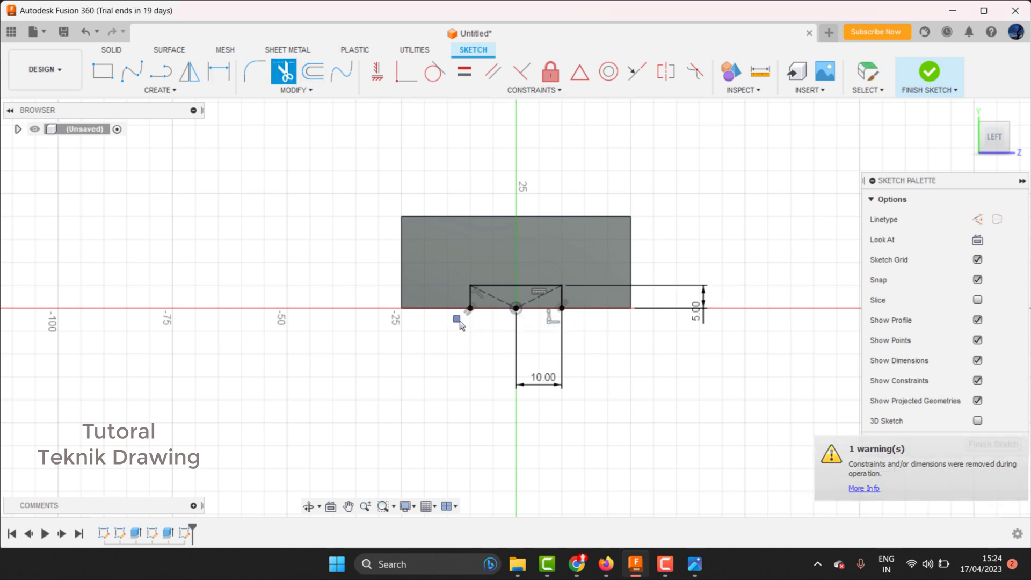
{"action": "left_click", "coordinate": [930, 70]}
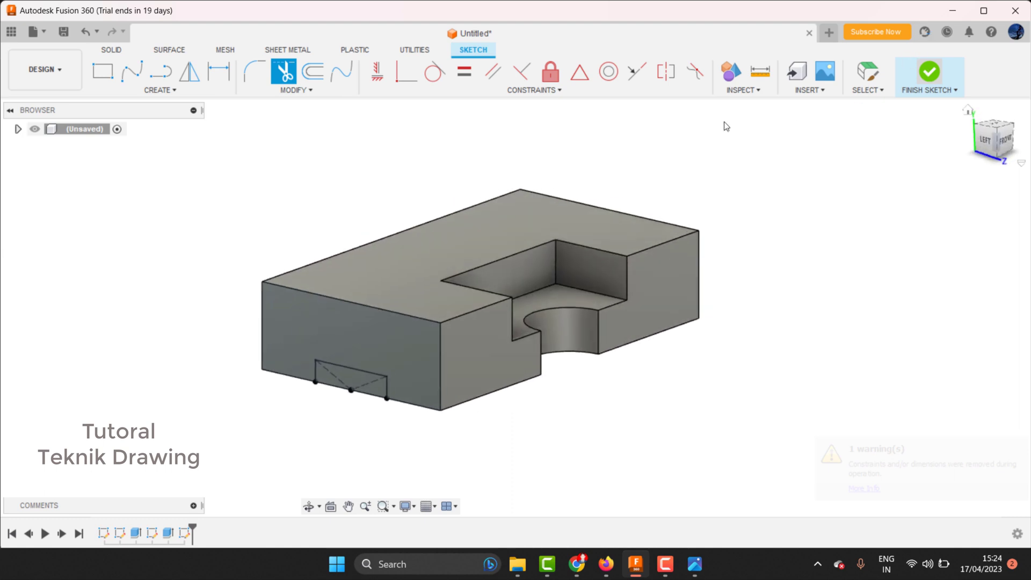
{"action": "left_click", "coordinate": [132, 71]}
{"action": "left_click", "coordinate": [344, 382]}
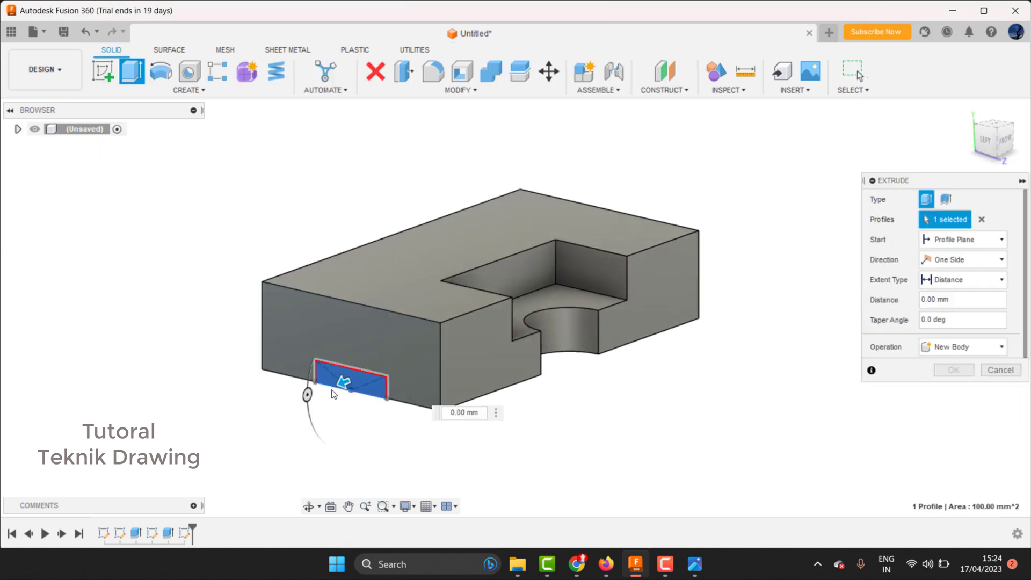
{"action": "left_click_drag", "start_coordinate": [346, 382], "coordinate": [762, 462]}
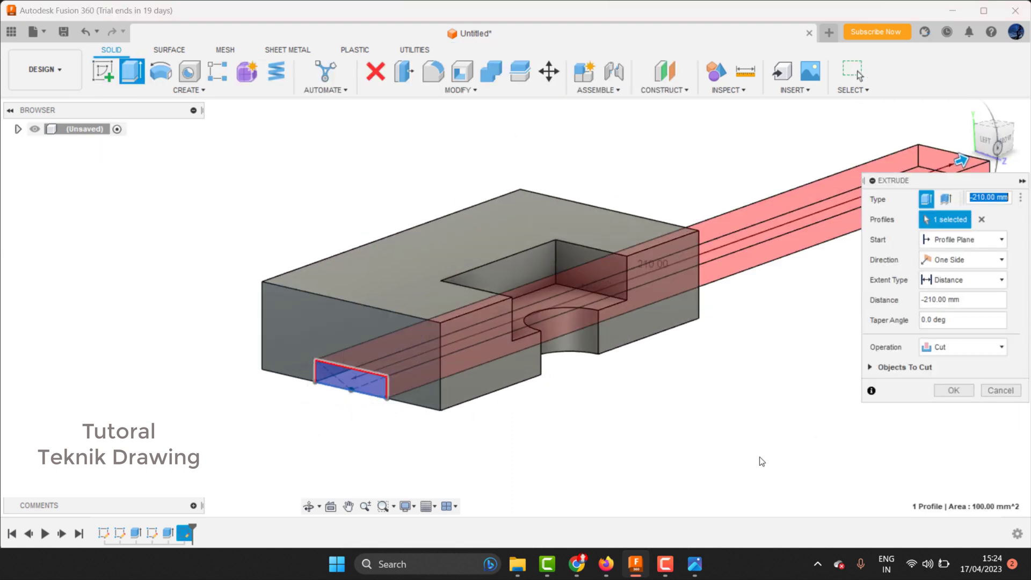
{"action": "left_click", "coordinate": [953, 391]}
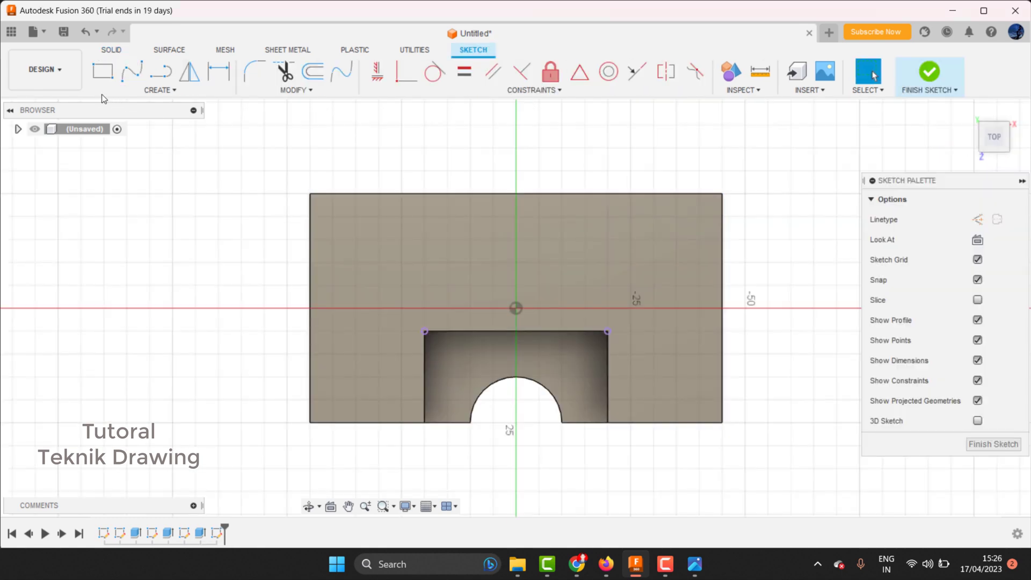
Draw a centre rectangle on the top face anchored at the back edge midpoint
{"action": "left_click", "coordinate": [156, 90]}
{"action": "mouse_move", "coordinate": [121, 118]}
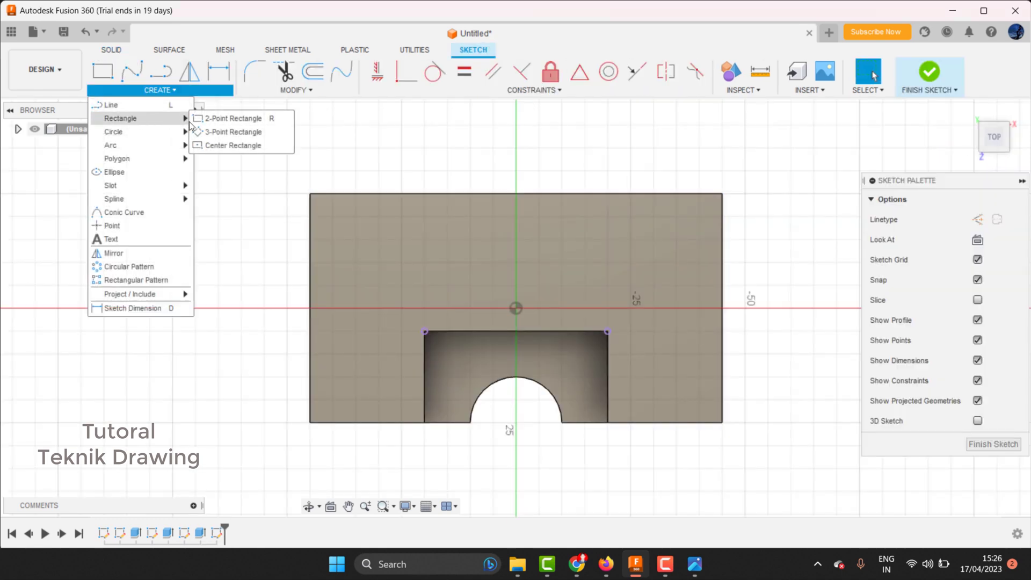
{"action": "left_click", "coordinate": [280, 151]}
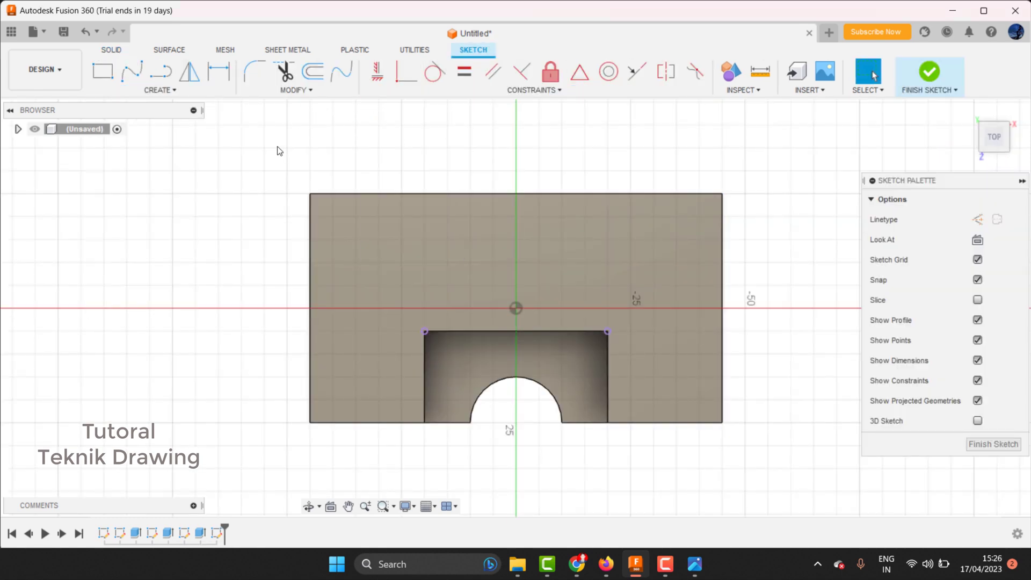
{"action": "left_click", "coordinate": [170, 90]}
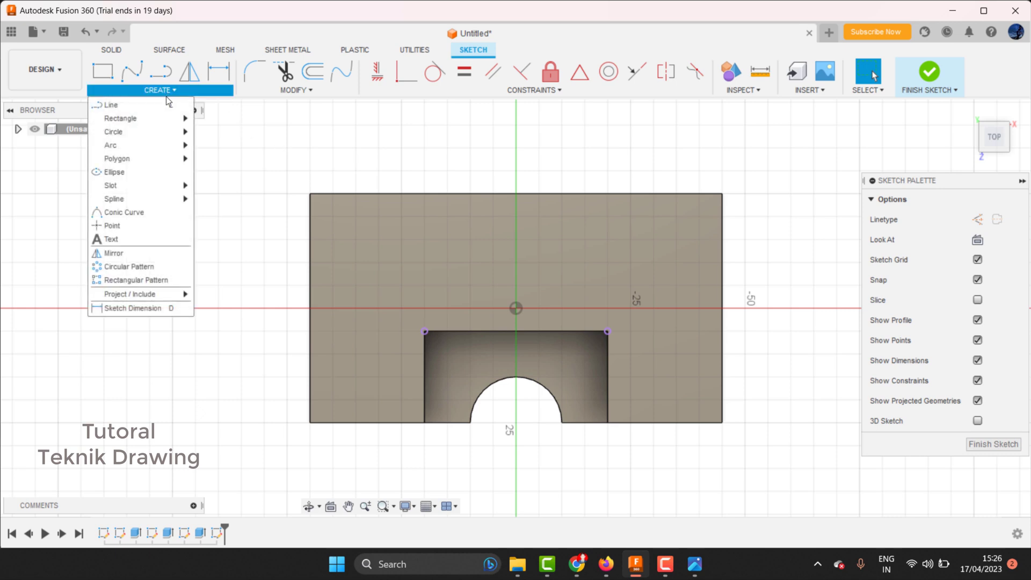
{"action": "mouse_move", "coordinate": [120, 118]}
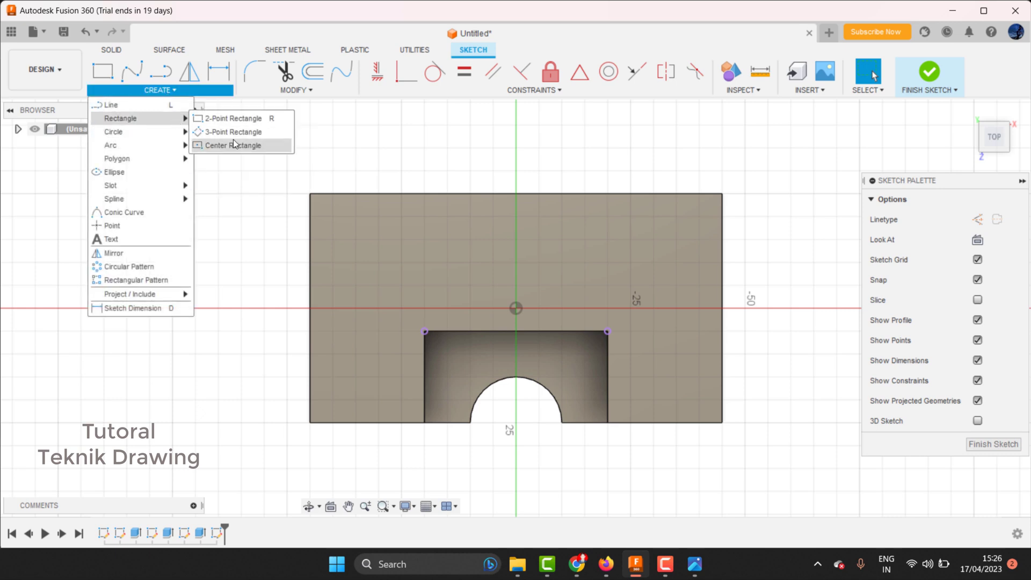
{"action": "left_click", "coordinate": [208, 146]}
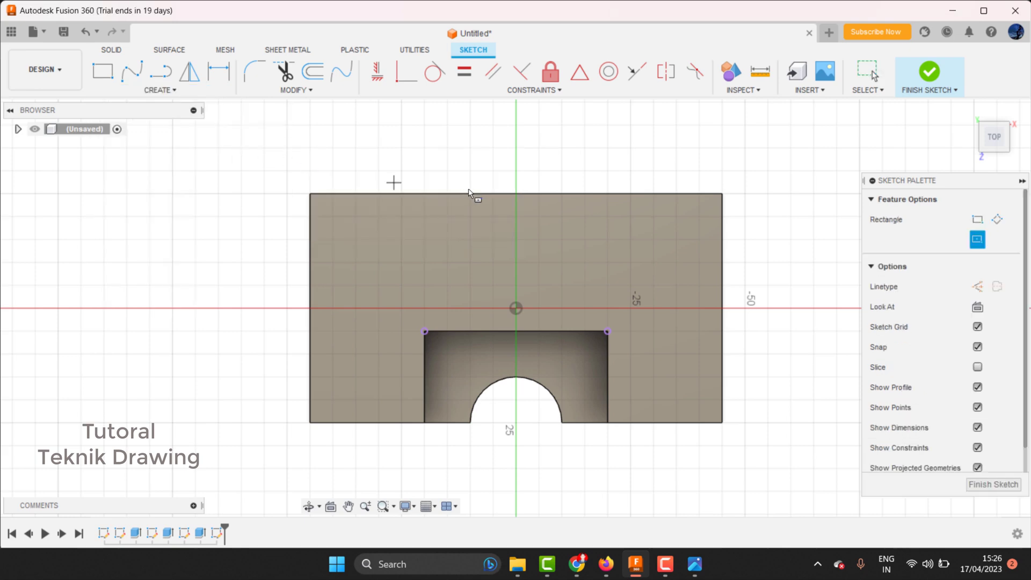
{"action": "left_click", "coordinate": [514, 194]}
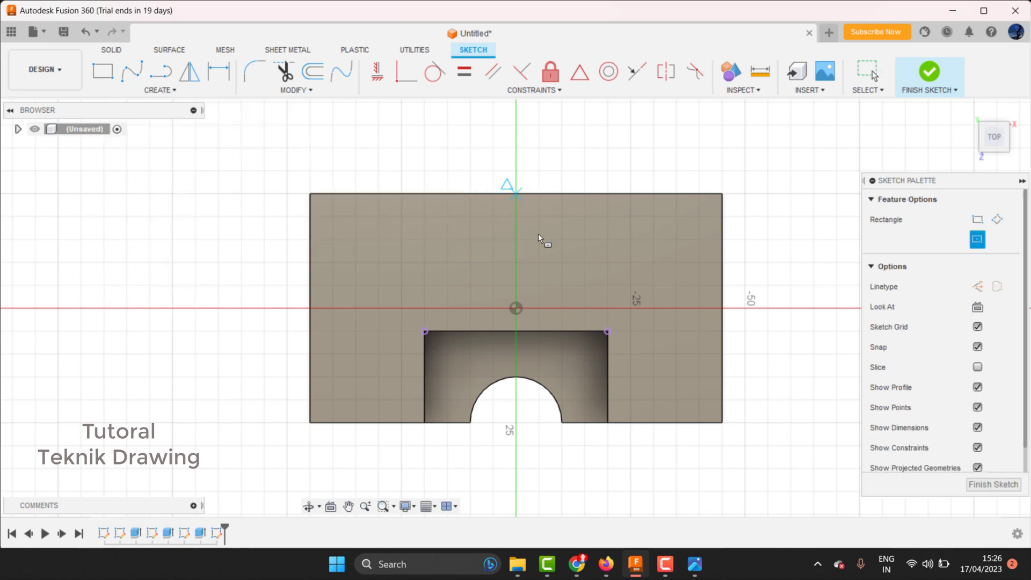
{"action": "left_click", "coordinate": [631, 262]}
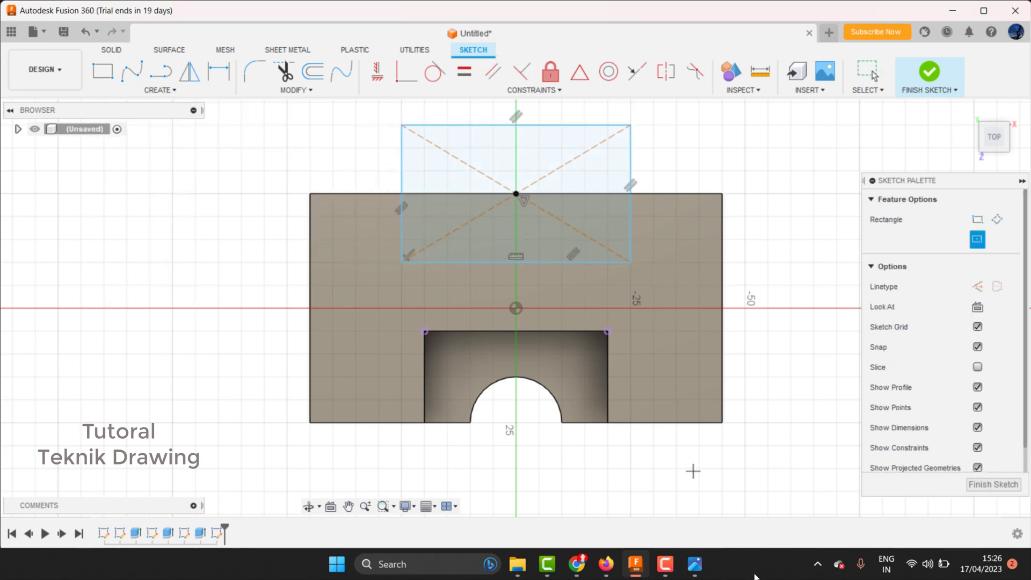
{"action": "left_click", "coordinate": [694, 571]}
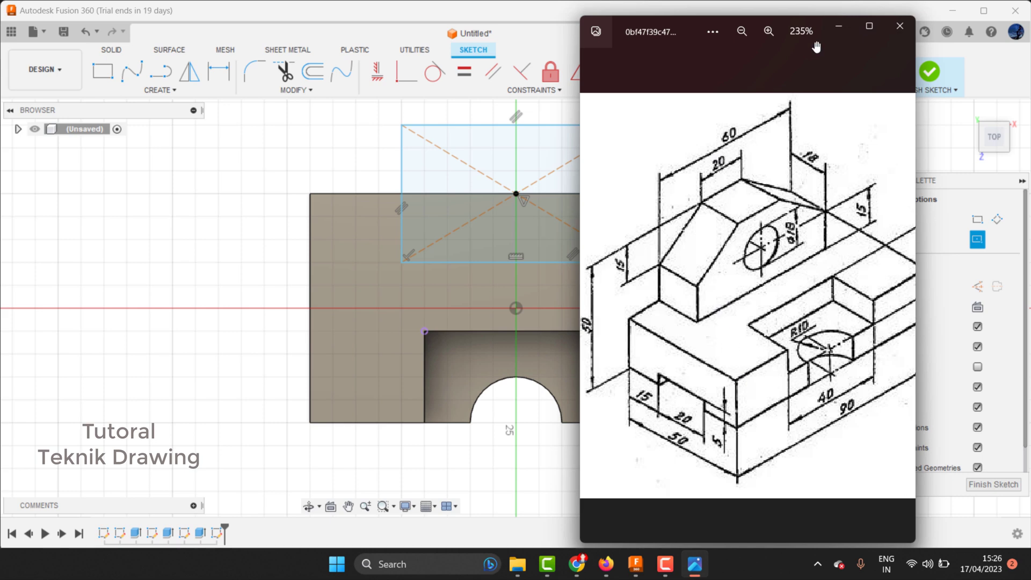
{"action": "left_click", "coordinate": [839, 25]}
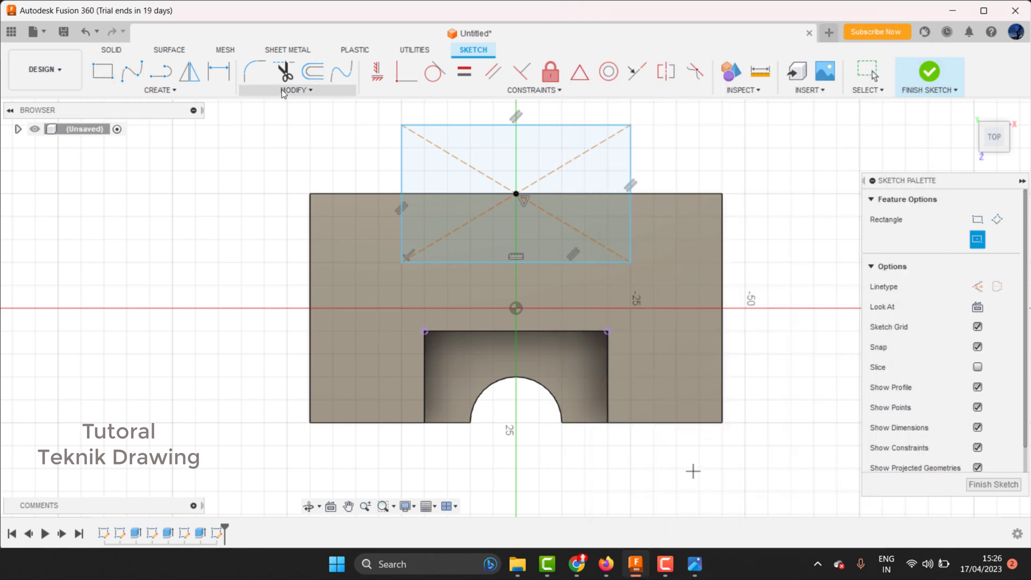
Dimension the rectangle 30 mm half-width and 18 mm deep from the top edge
{"action": "left_click", "coordinate": [219, 71]}
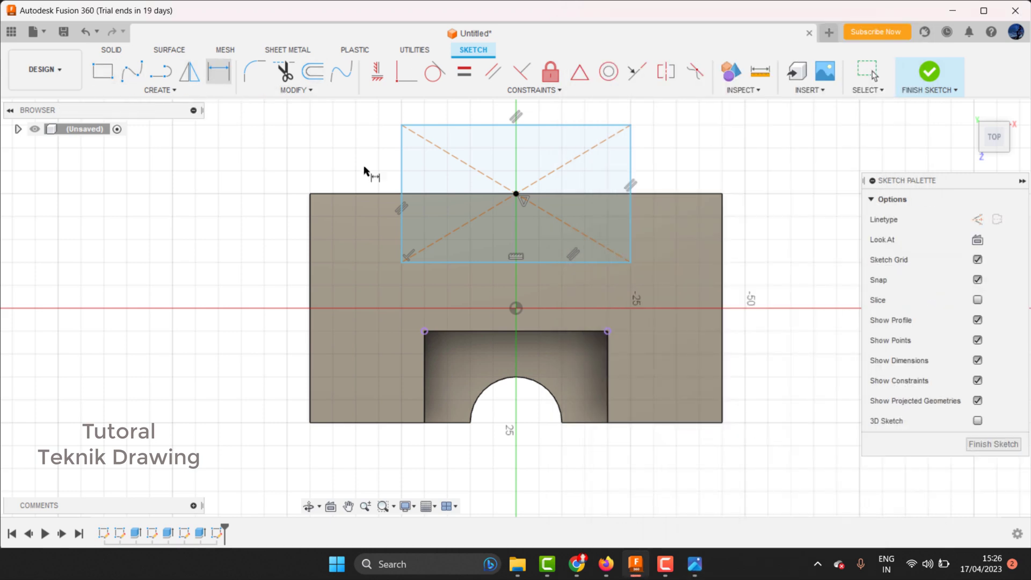
{"action": "left_click", "coordinate": [401, 243]}
{"action": "left_click", "coordinate": [516, 195]}
{"action": "left_click", "coordinate": [470, 286]}
{"action": "type", "text": "30"}
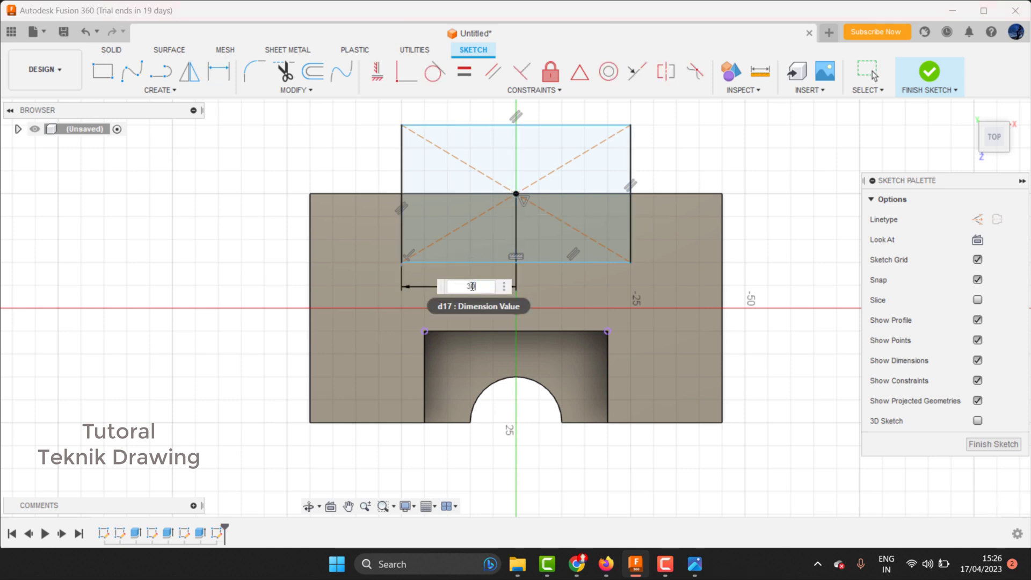
{"action": "key", "text": "Return"}
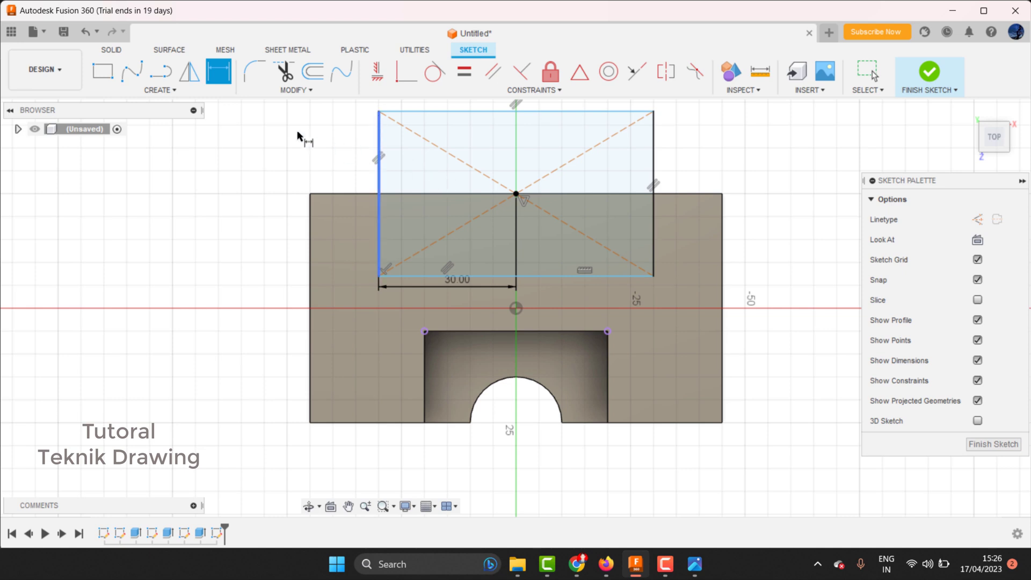
{"action": "left_click", "coordinate": [368, 194]}
{"action": "left_click", "coordinate": [404, 274]}
{"action": "left_click", "coordinate": [294, 258]}
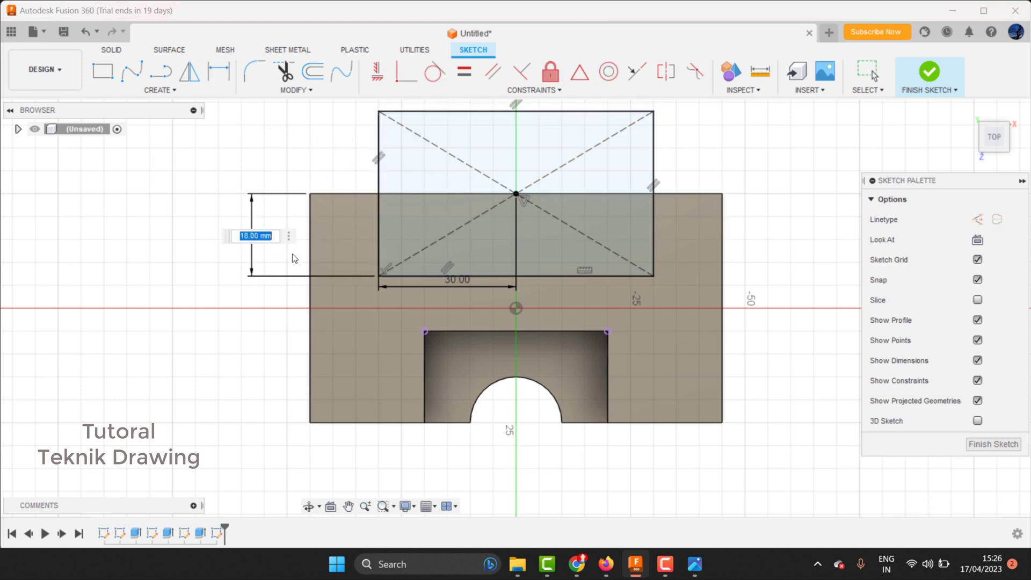
{"action": "left_click", "coordinate": [694, 565]}
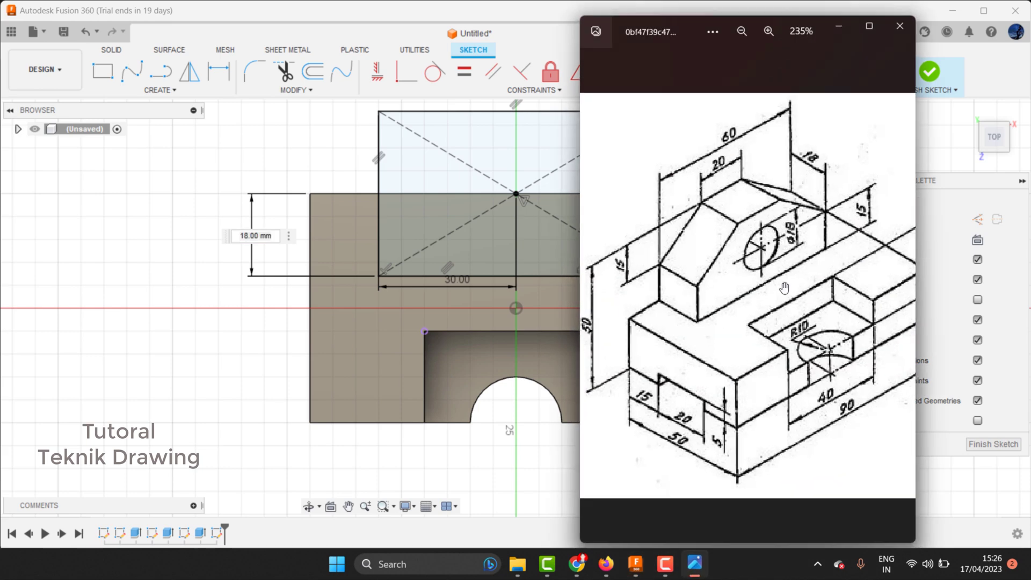
{"action": "left_click", "coordinate": [838, 24]}
{"action": "left_click", "coordinate": [412, 151]}
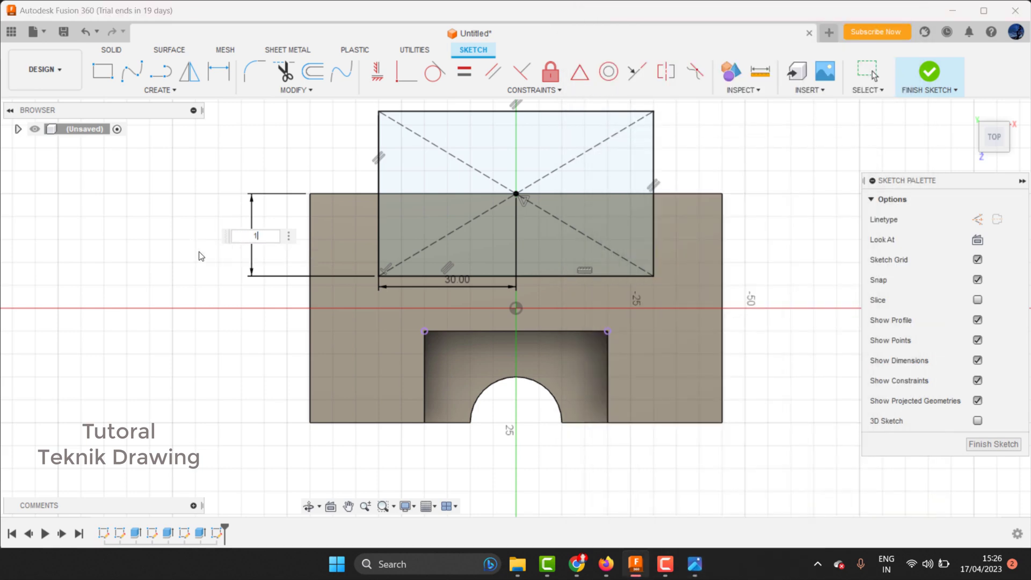
{"action": "type", "text": "8"}
{"action": "key", "text": "Return"}
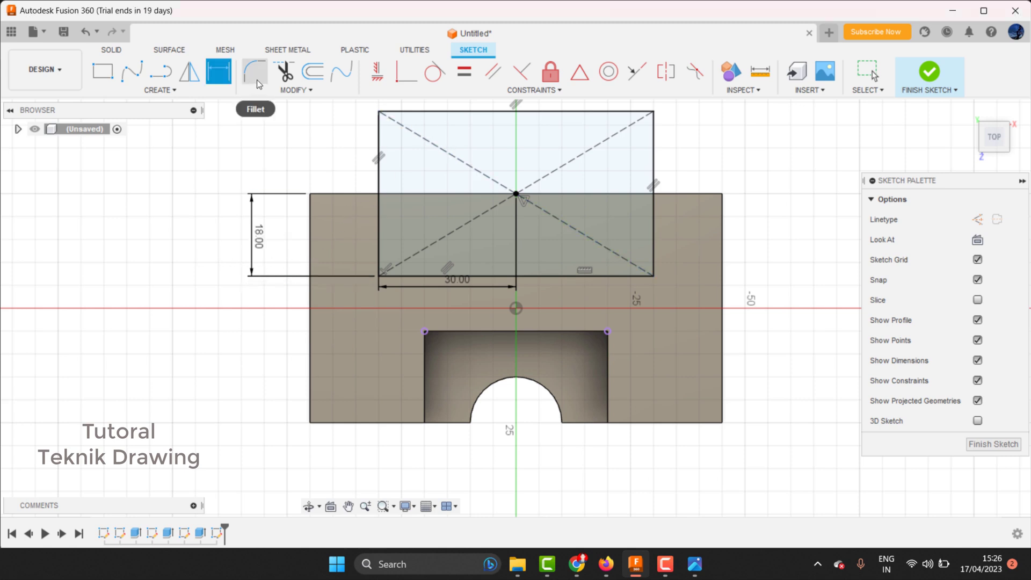
Trim away the rectangle's lines lying outside the body
{"action": "left_click", "coordinate": [283, 71]}
{"action": "left_click", "coordinate": [561, 160]}
{"action": "left_click", "coordinate": [379, 140]}
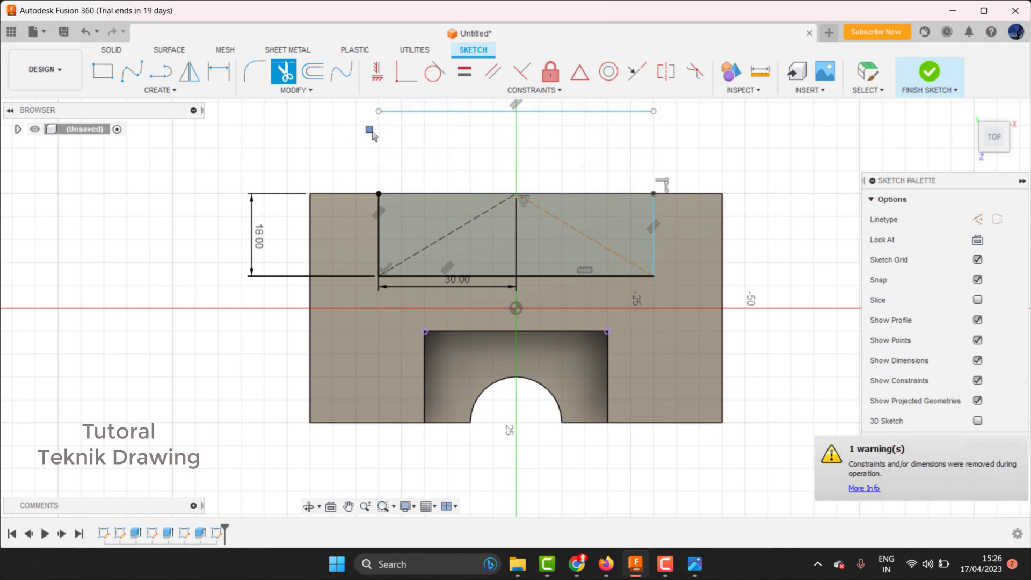
{"action": "left_click", "coordinate": [456, 112]}
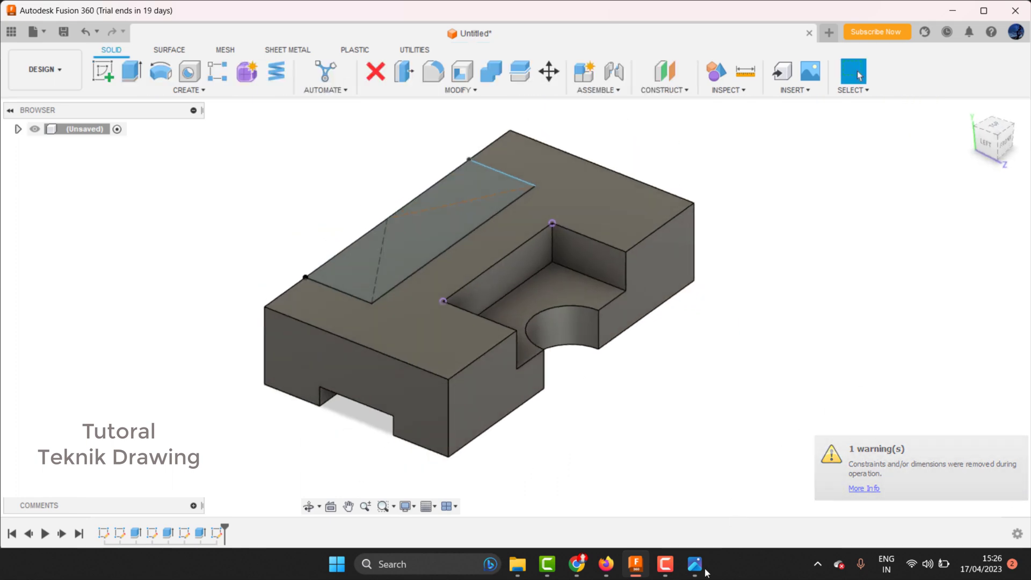
{"action": "left_click", "coordinate": [694, 564]}
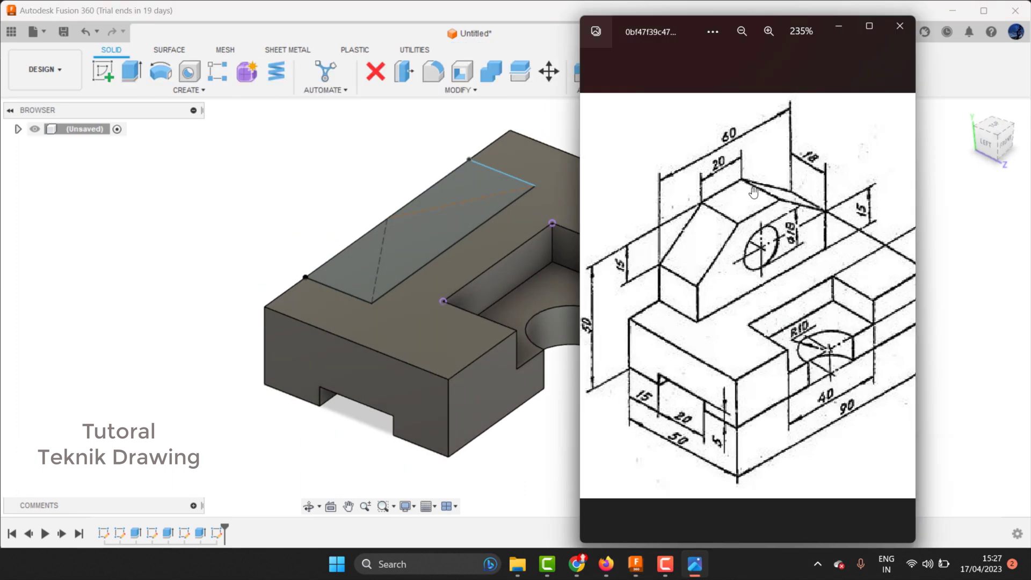
{"action": "scroll", "coordinate": [710, 262], "scroll_direction": "down", "scroll_amount": 2}
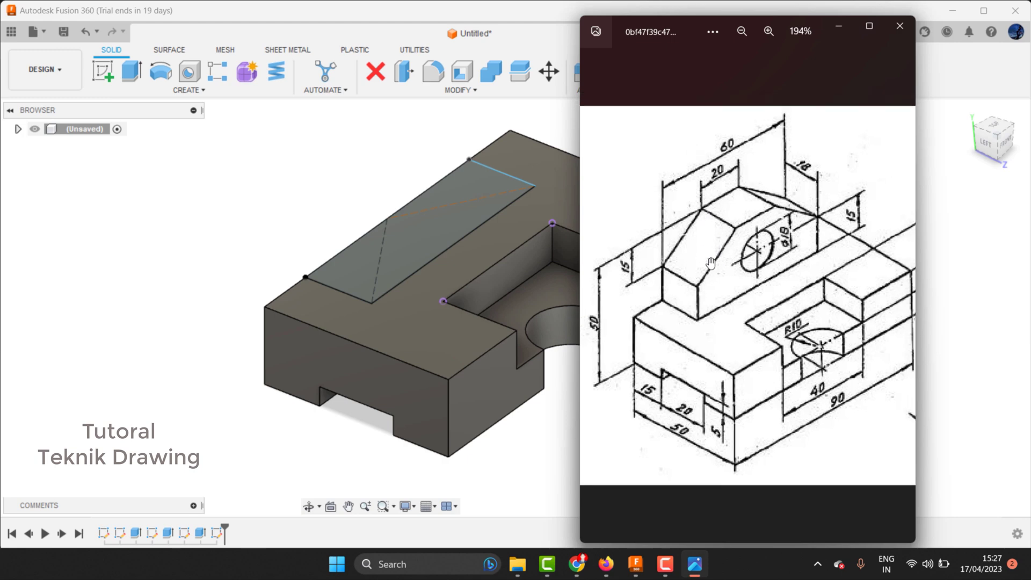
{"action": "scroll", "coordinate": [845, 306], "scroll_direction": "down", "scroll_amount": 2}
{"action": "scroll", "coordinate": [835, 299], "scroll_direction": "up", "scroll_amount": 1}
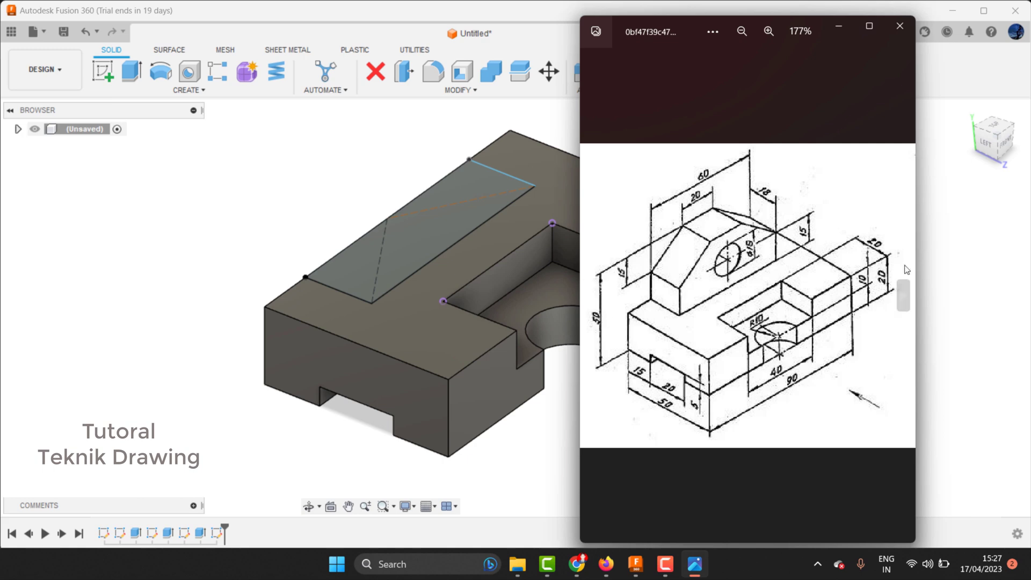
{"action": "scroll", "coordinate": [674, 307], "scroll_direction": "up", "scroll_amount": 1}
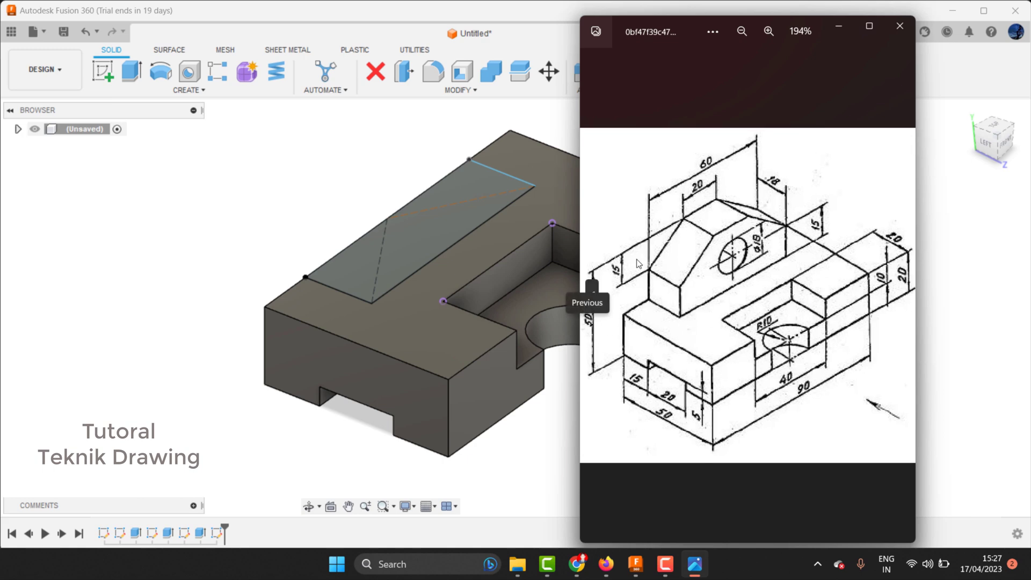
{"action": "left_click", "coordinate": [833, 26]}
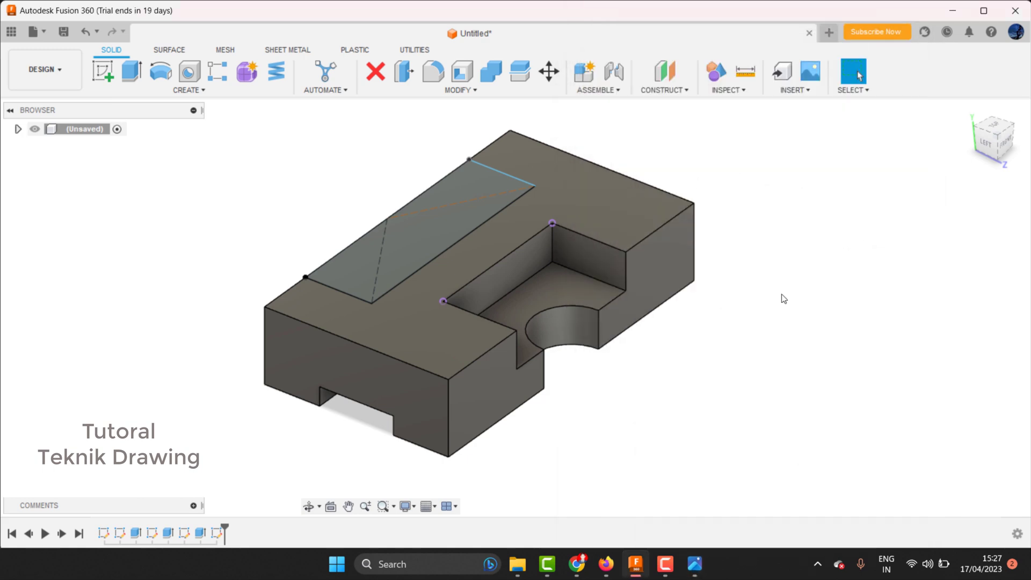
{"action": "left_click", "coordinate": [703, 571]}
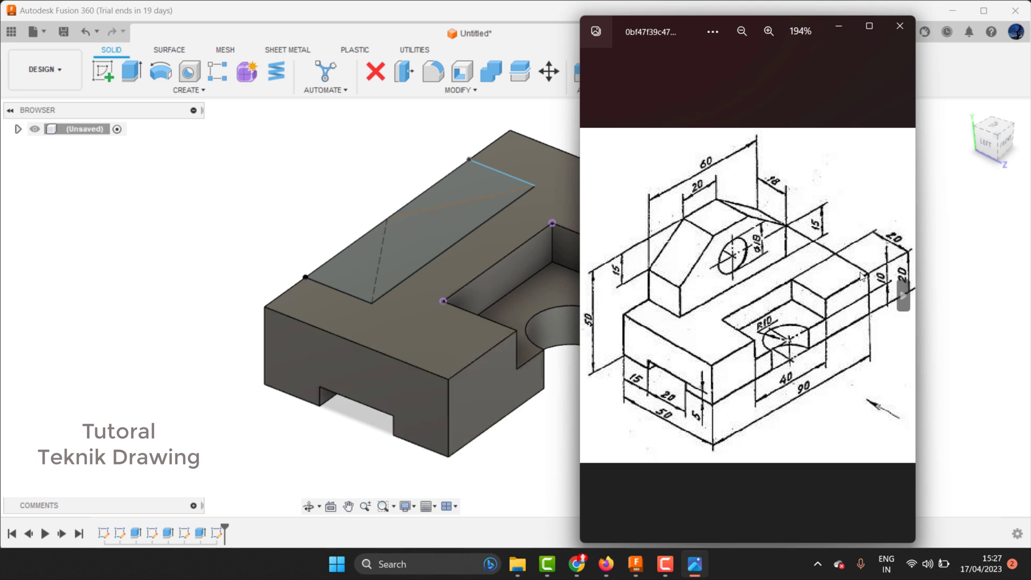
{"action": "mouse_move", "coordinate": [596, 298]}
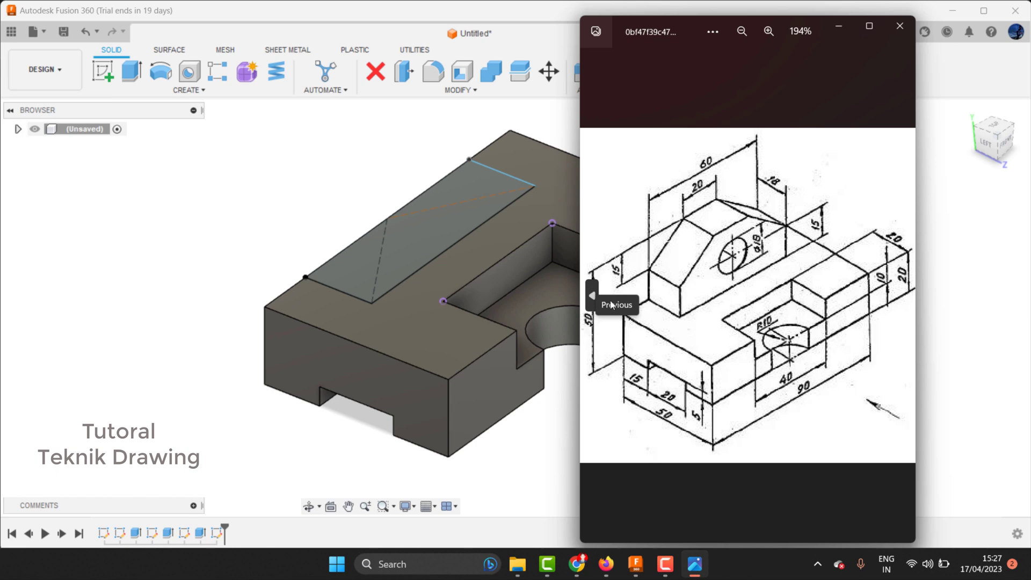
{"action": "left_click", "coordinate": [841, 24]}
Extrude the narrow rectangular profile 30 mm, joined to the base, then select the upright's front face
{"action": "left_click", "coordinate": [132, 71]}
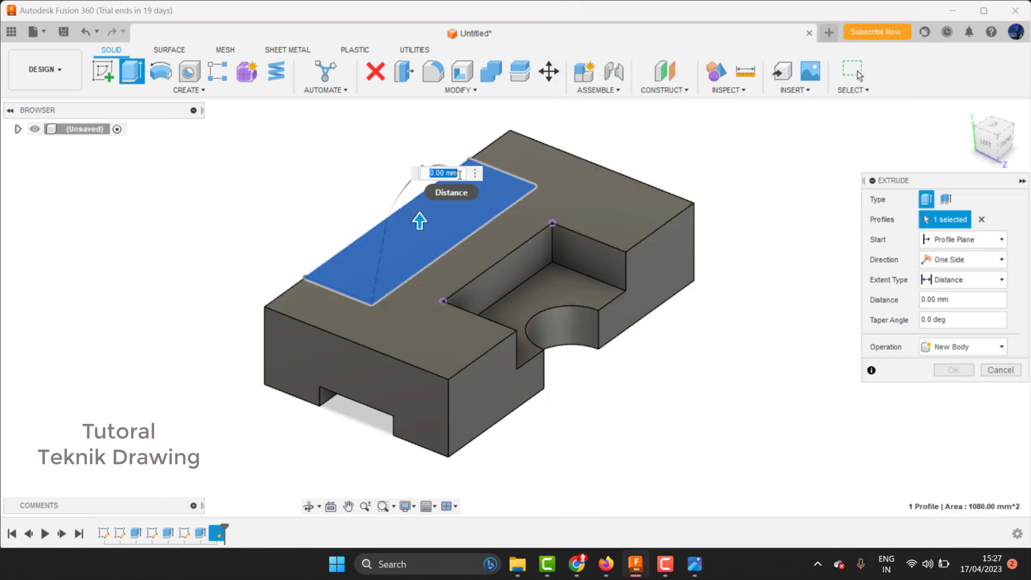
{"action": "type", "text": "30"}
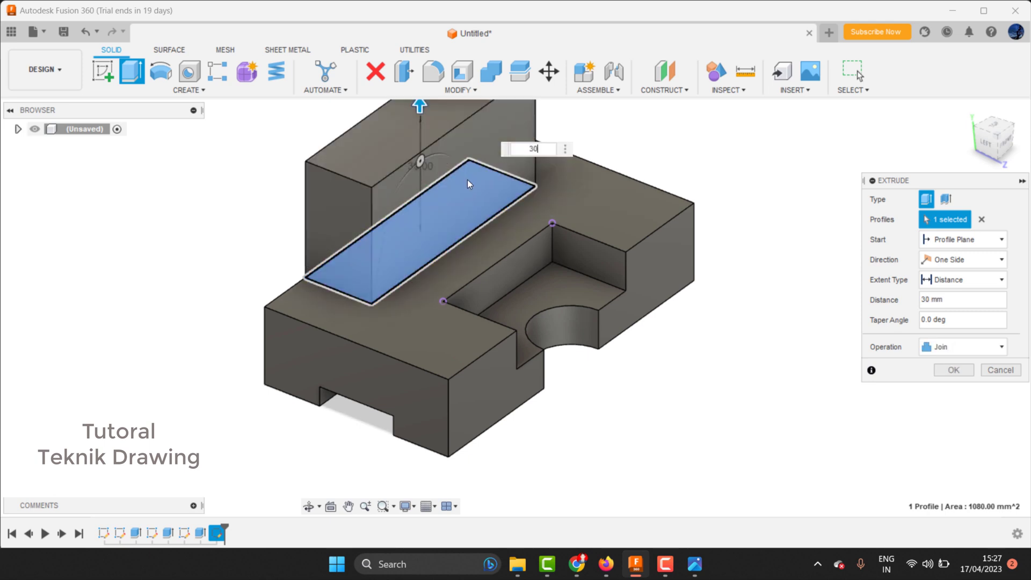
{"action": "left_click", "coordinate": [972, 378]}
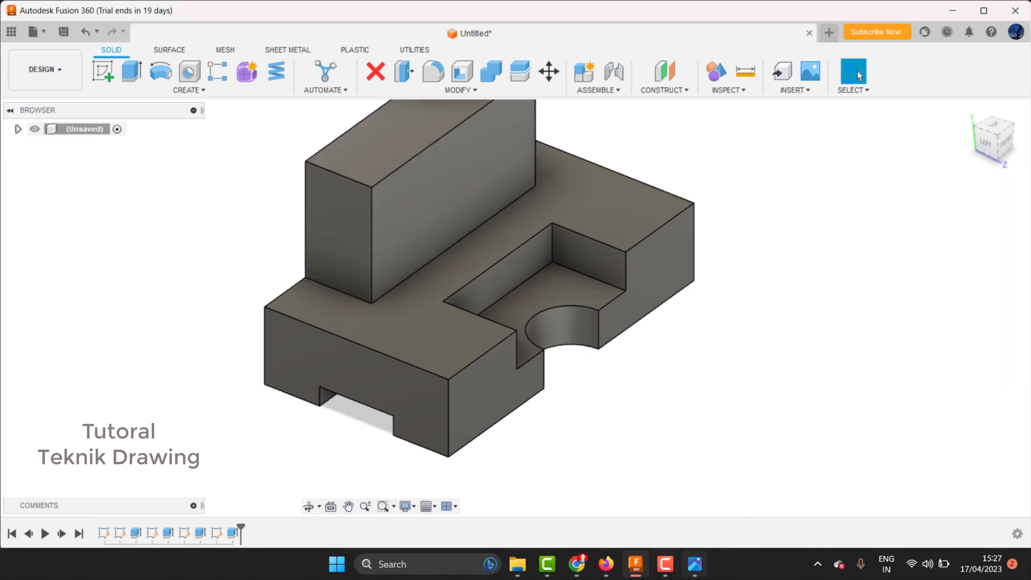
{"action": "left_click", "coordinate": [665, 564]}
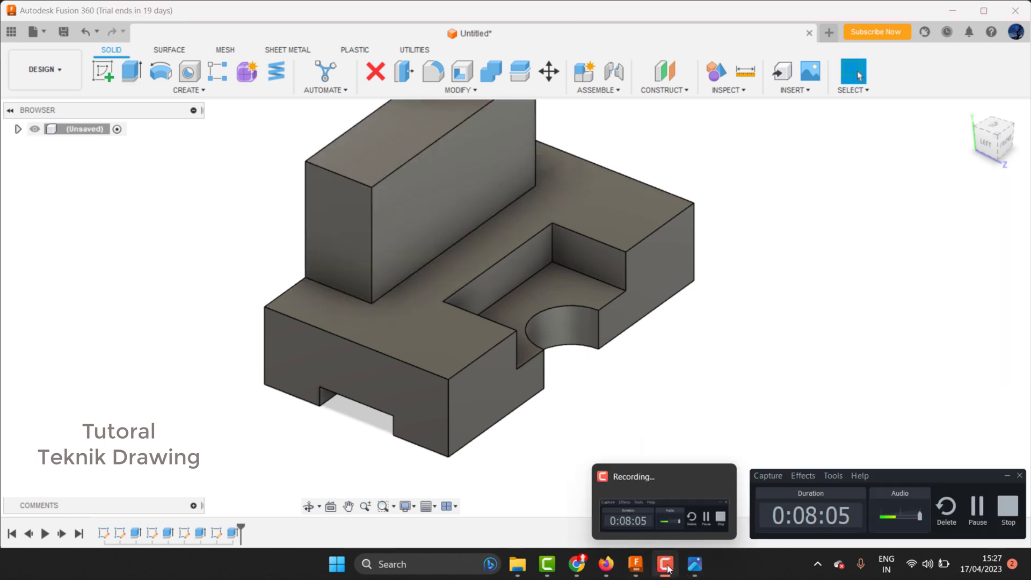
{"action": "left_click", "coordinate": [694, 564]}
{"action": "scroll", "coordinate": [678, 253], "scroll_direction": "up", "scroll_amount": 2}
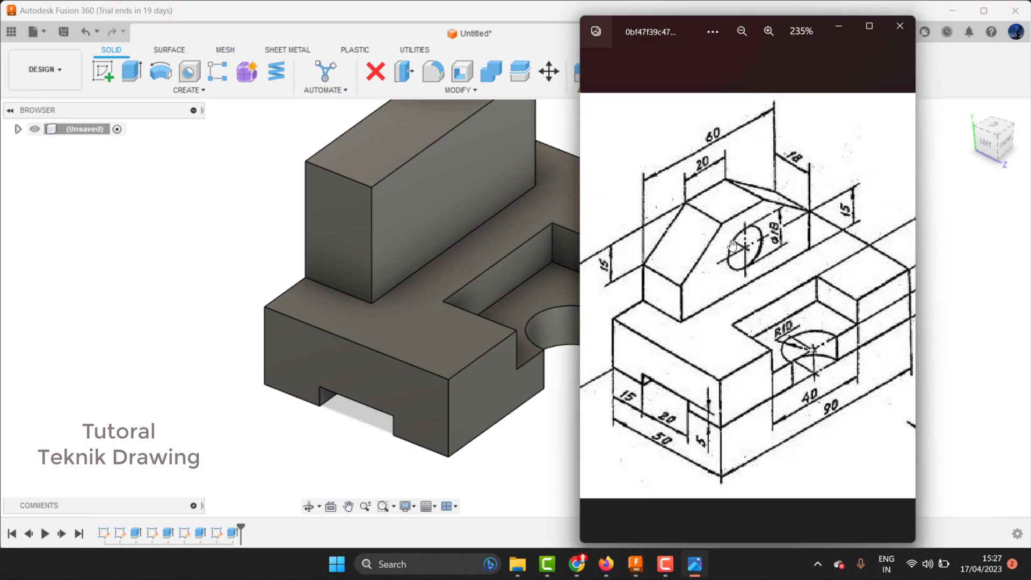
{"action": "left_click", "coordinate": [475, 156]}
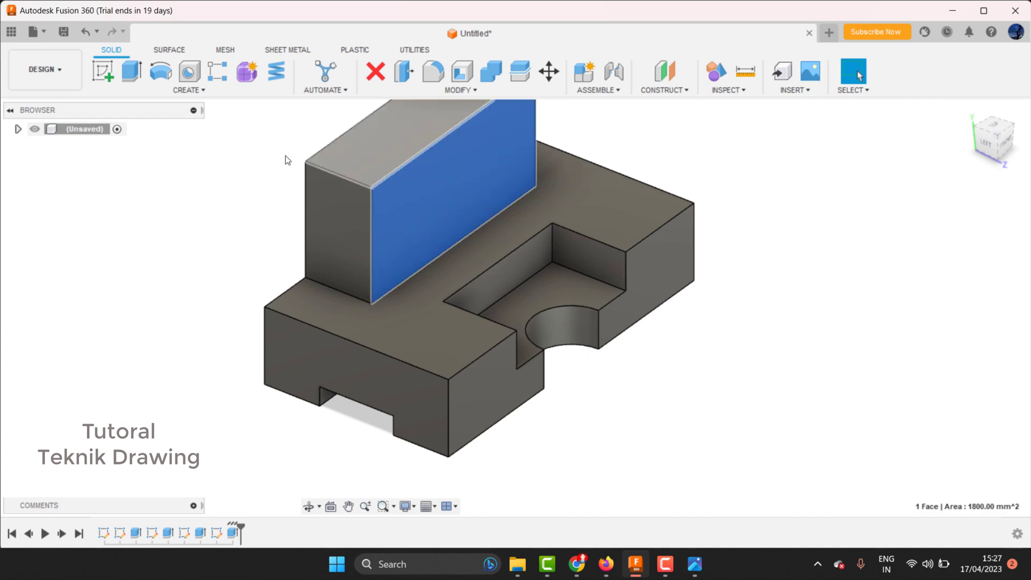
Start a sketch on the upright's front face and draw a circle at the origin
{"action": "left_click", "coordinate": [104, 78]}
{"action": "scroll", "coordinate": [542, 344], "scroll_direction": "down", "scroll_amount": 2}
{"action": "scroll", "coordinate": [553, 175], "scroll_direction": "up", "scroll_amount": 3}
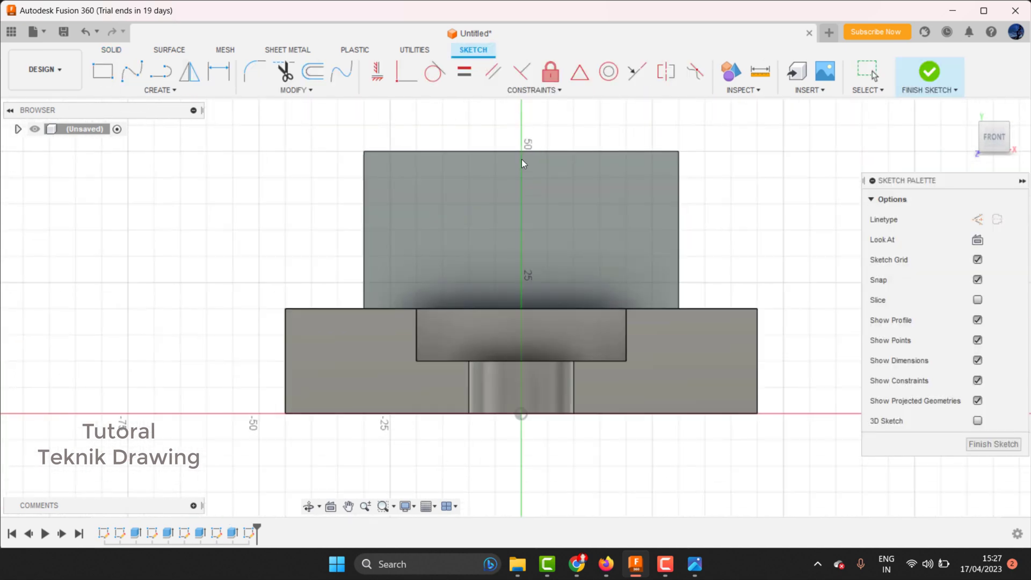
{"action": "scroll", "coordinate": [521, 159], "scroll_direction": "up", "scroll_amount": 1}
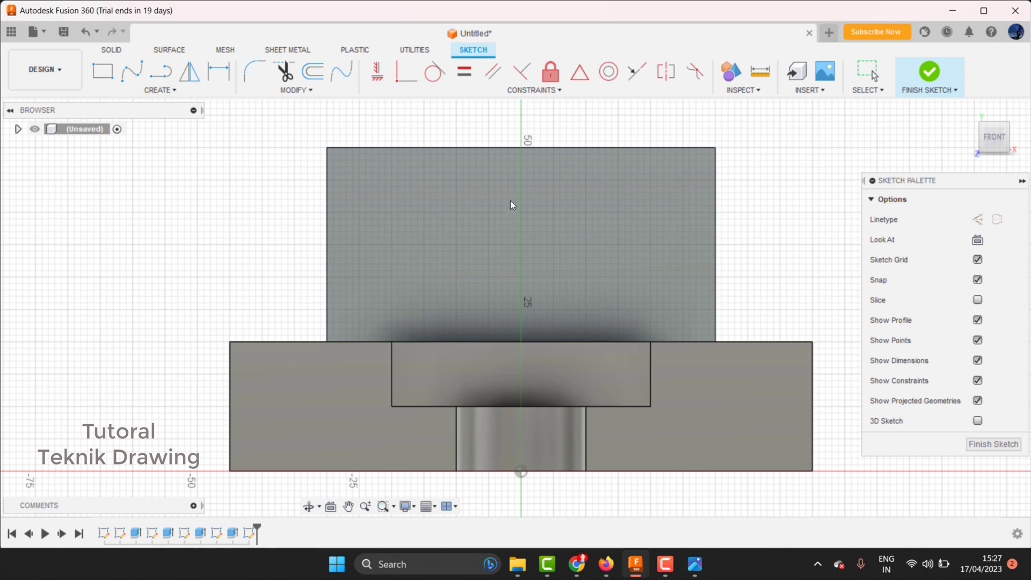
{"action": "key", "text": "c"}
{"action": "left_click", "coordinate": [521, 251]}
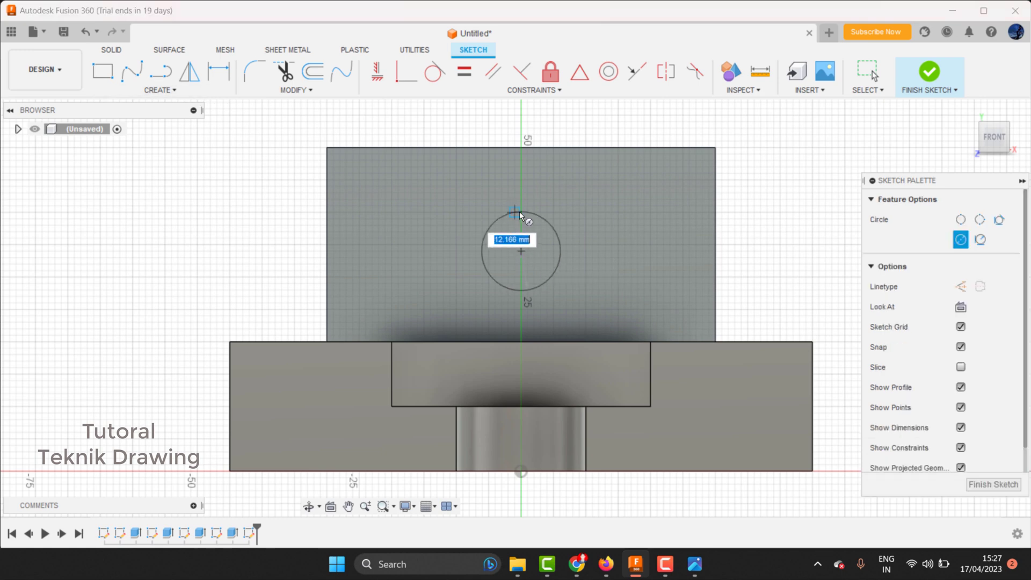
{"action": "left_click", "coordinate": [520, 211]}
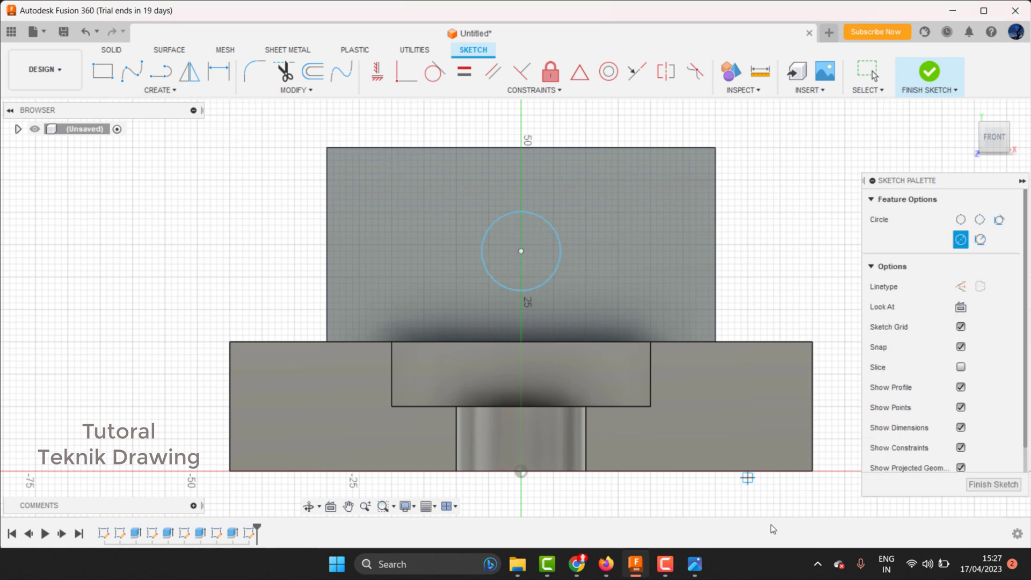
{"action": "left_click", "coordinate": [695, 564]}
{"action": "scroll", "coordinate": [804, 281], "scroll_direction": "up", "scroll_amount": 2}
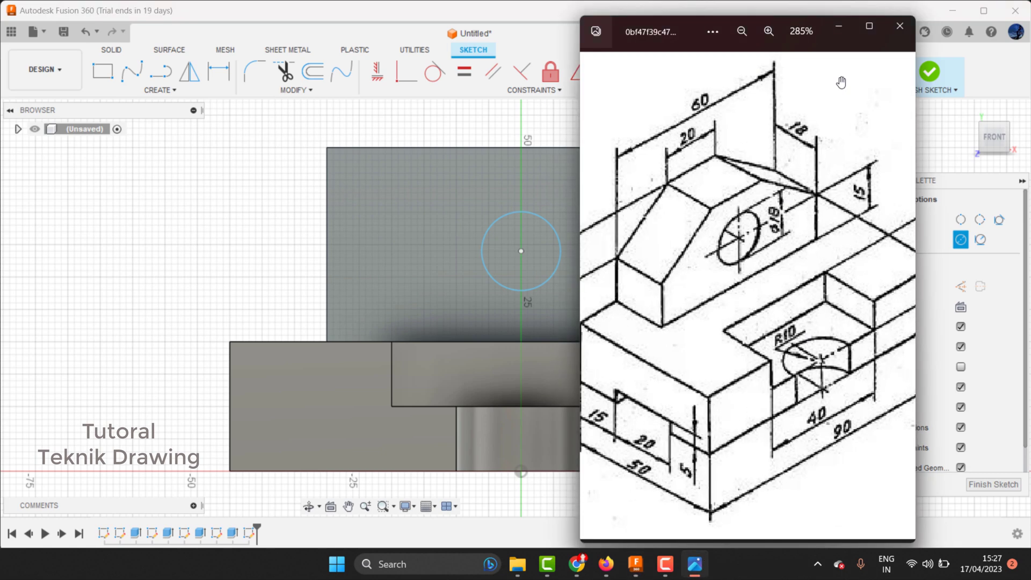
{"action": "left_click", "coordinate": [838, 25]}
Set the circle's diameter to 18 mm
{"action": "left_click", "coordinate": [219, 71]}
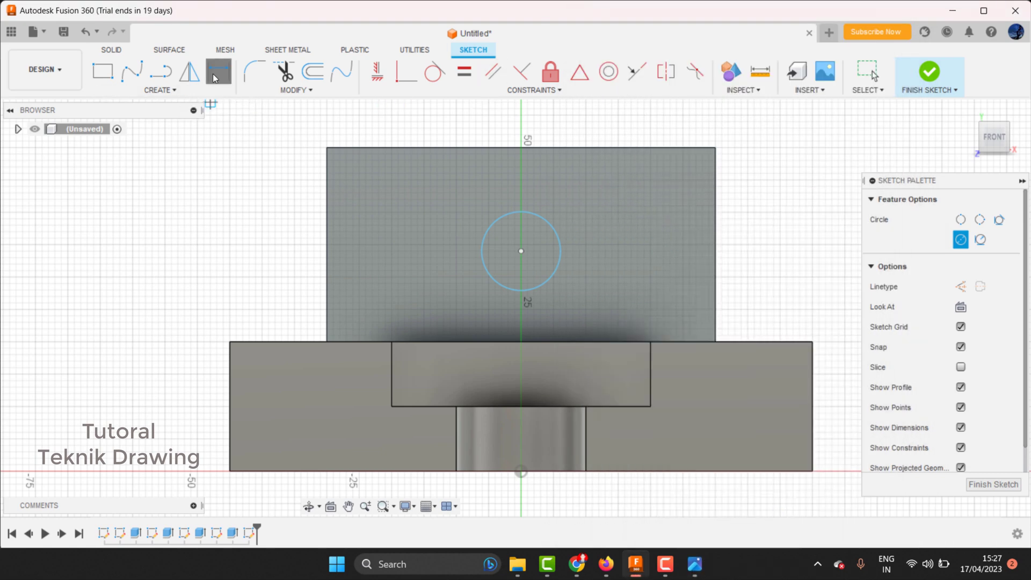
{"action": "left_click", "coordinate": [485, 247]}
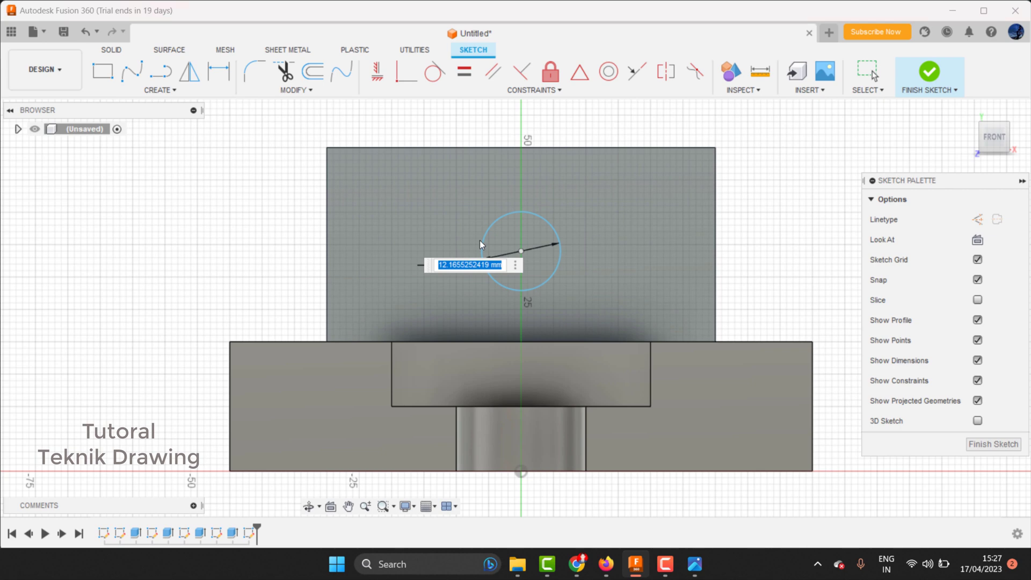
{"action": "type", "text": "18"}
{"action": "key", "text": "Return"}
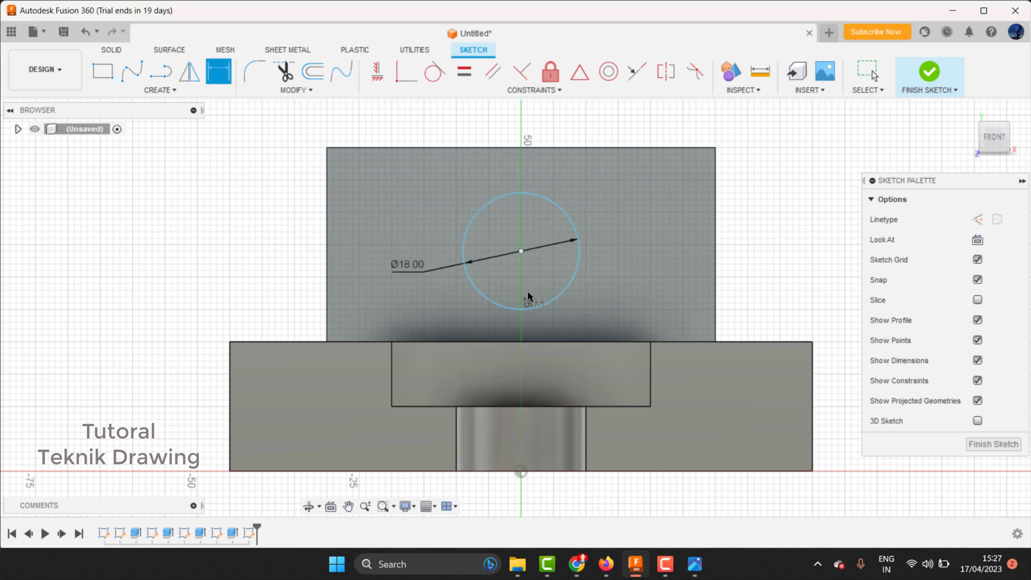
{"action": "left_click", "coordinate": [695, 564]}
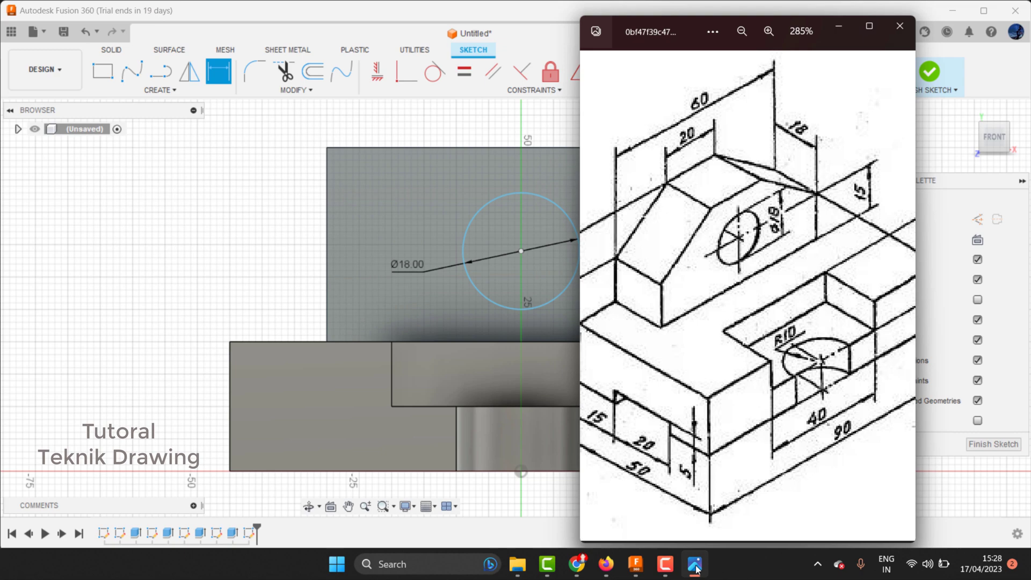
{"action": "left_click", "coordinate": [695, 564]}
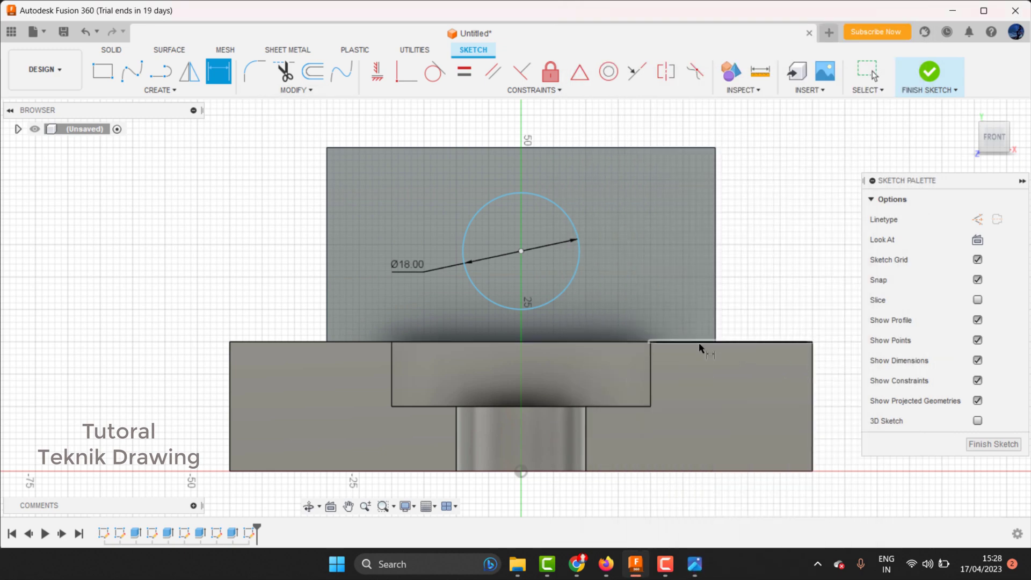
Place the circle's centre 18 mm above the base's top edge
{"action": "left_click", "coordinate": [592, 343]}
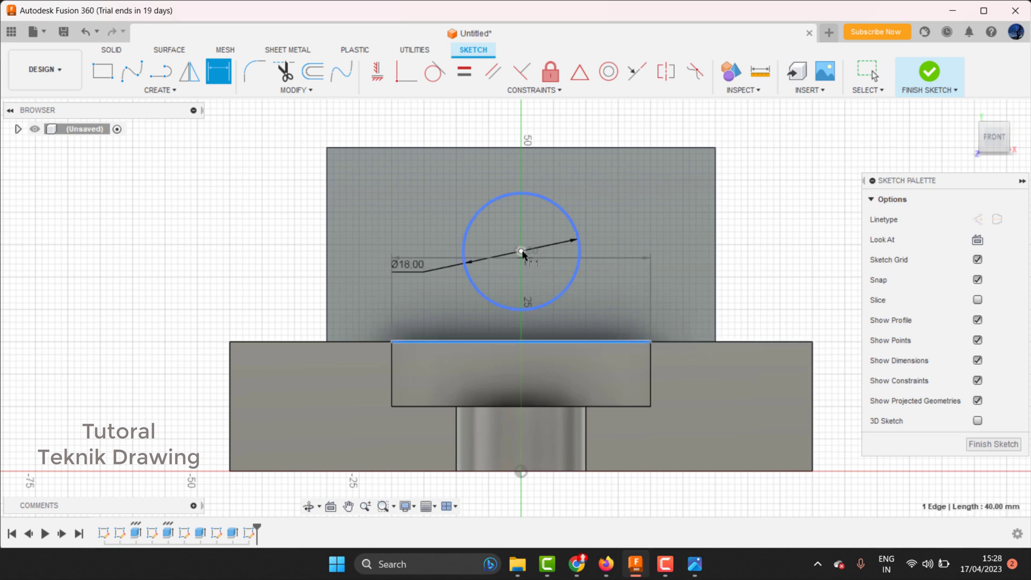
{"action": "left_click", "coordinate": [521, 251]}
{"action": "left_click", "coordinate": [765, 261]}
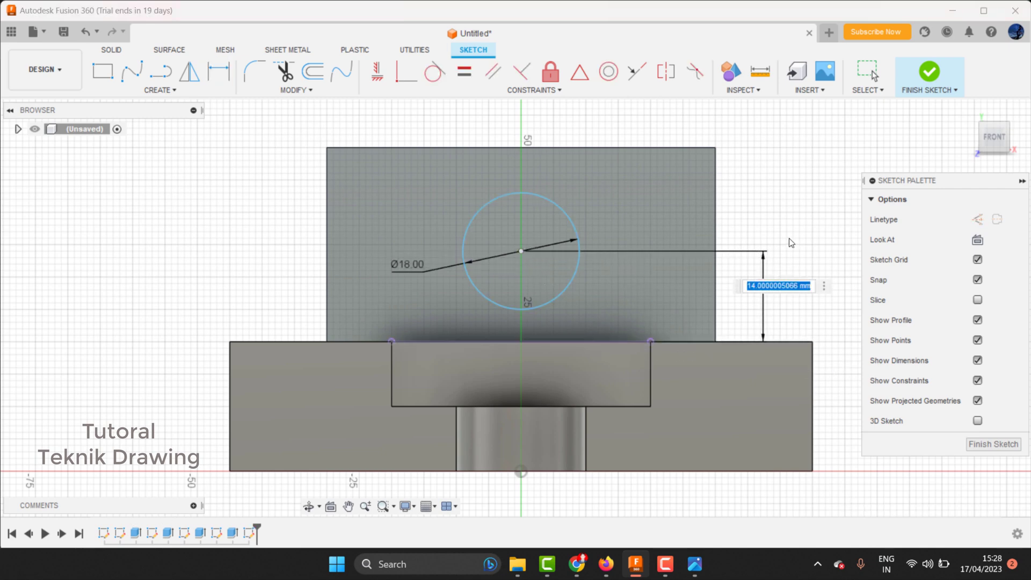
{"action": "type", "text": "18"}
{"action": "key", "text": "Return"}
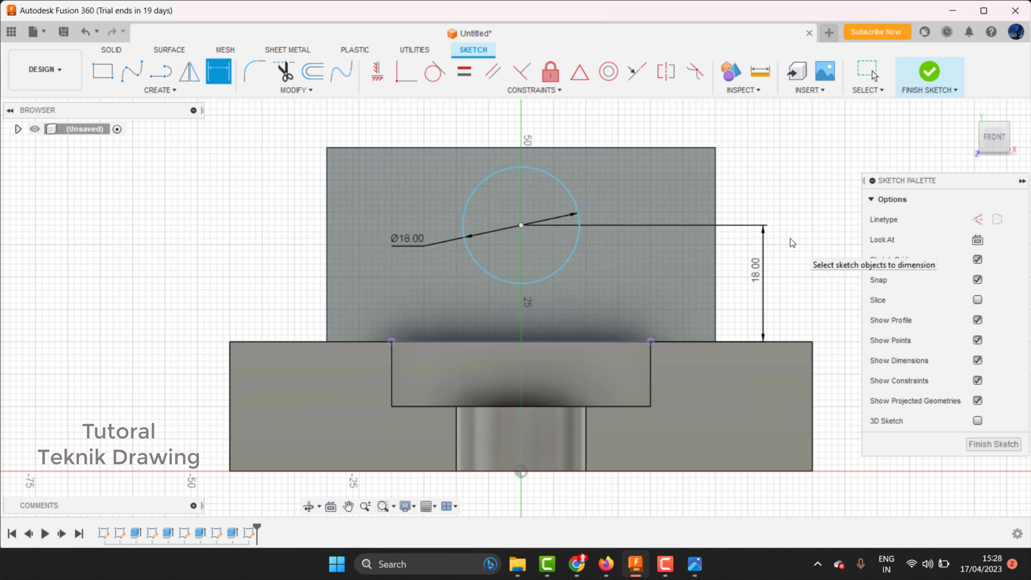
{"action": "left_click", "coordinate": [696, 565]}
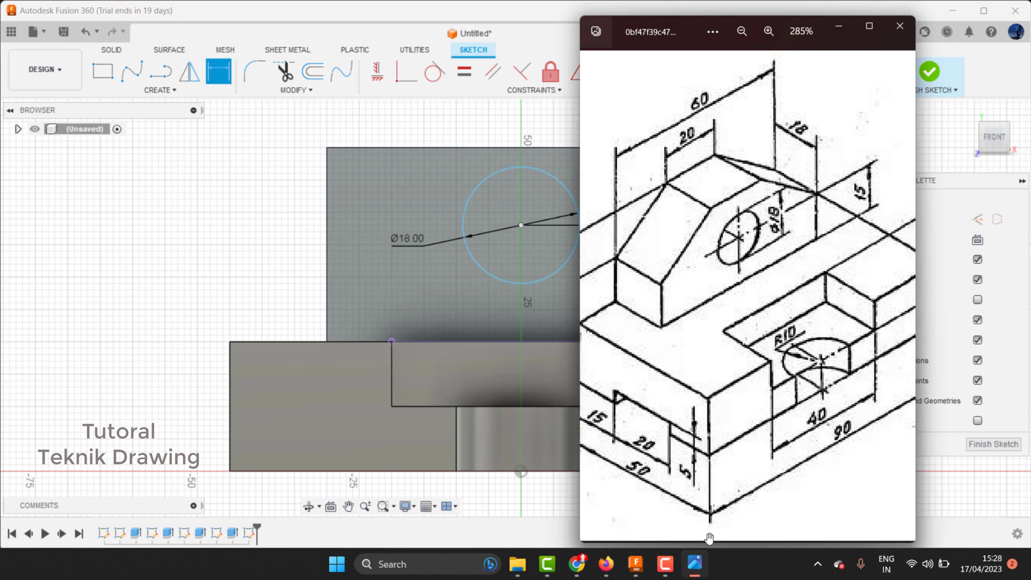
{"action": "scroll", "coordinate": [705, 237], "scroll_direction": "down", "scroll_amount": 2}
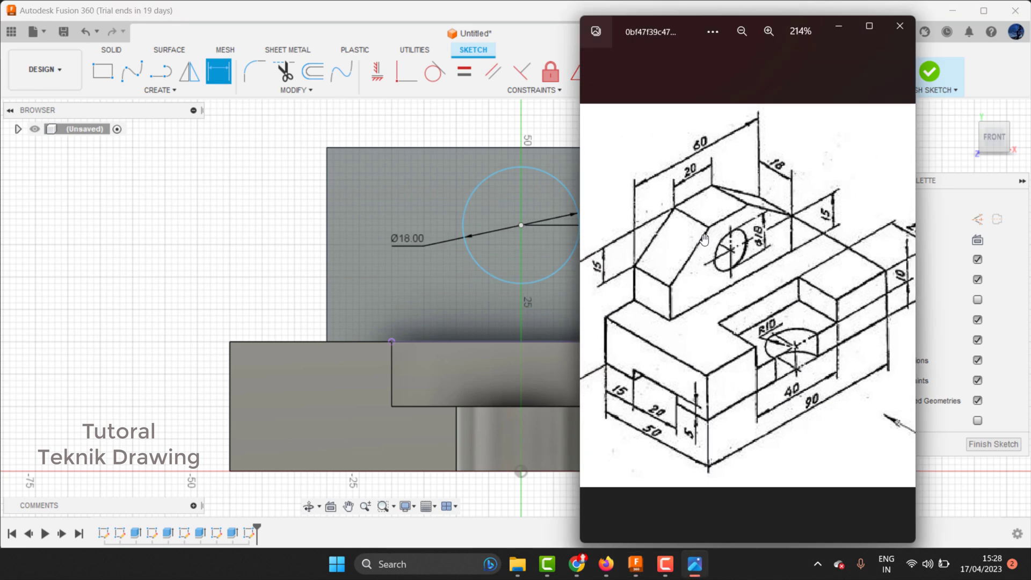
{"action": "scroll", "coordinate": [705, 237], "scroll_direction": "down", "scroll_amount": 1}
{"action": "scroll", "coordinate": [707, 290], "scroll_direction": "up", "scroll_amount": 1}
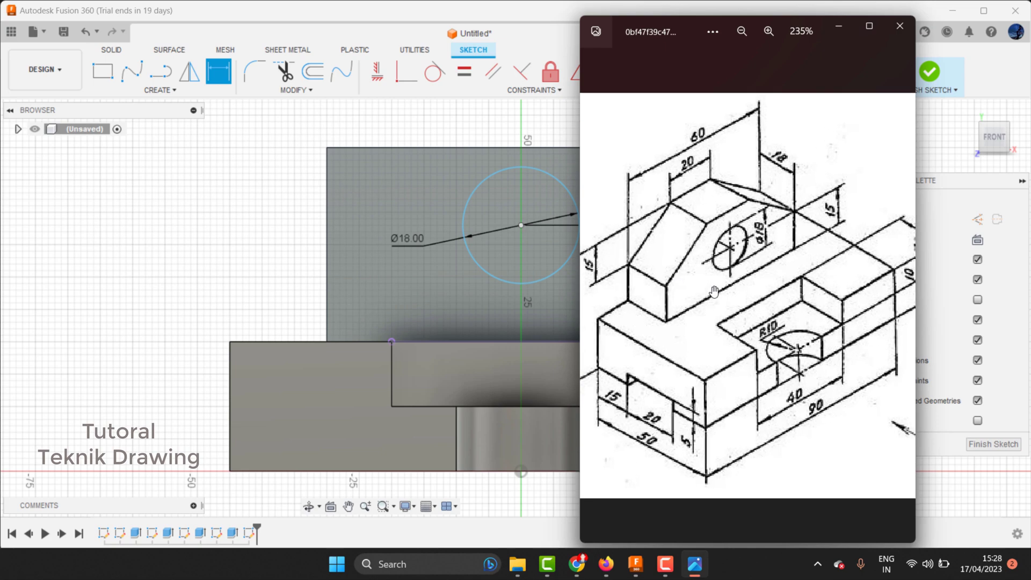
{"action": "left_click", "coordinate": [839, 26]}
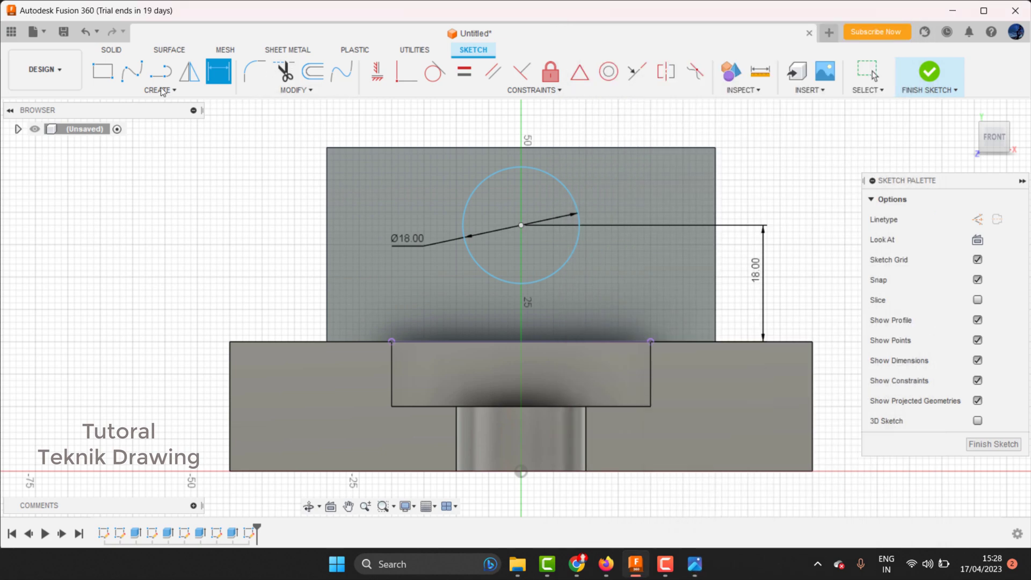
Draw the left corner chamfer line and dimension its lower end 15 mm above the base
{"action": "left_click", "coordinate": [160, 72]}
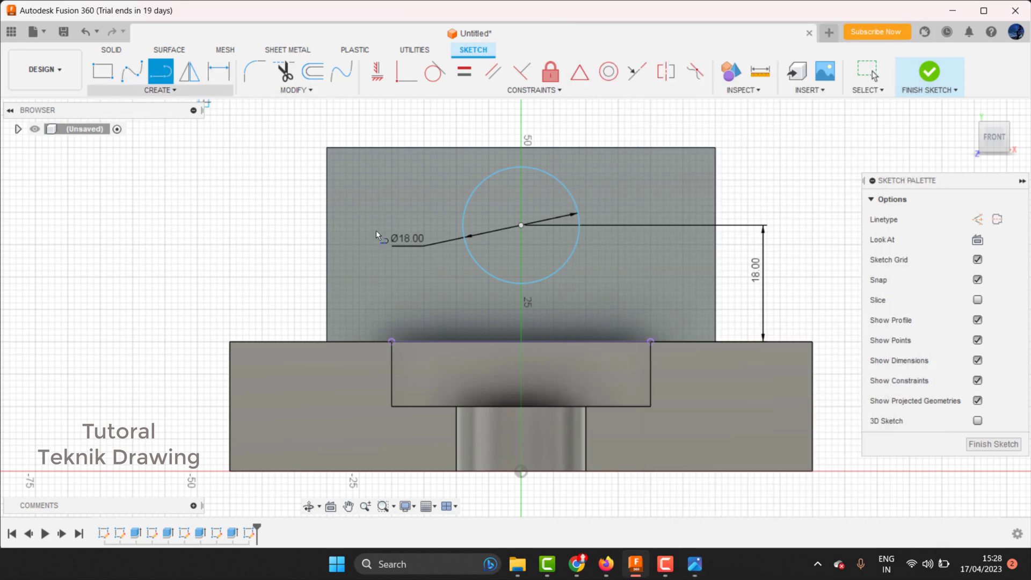
{"action": "left_click", "coordinate": [329, 222]}
{"action": "left_click", "coordinate": [402, 147]}
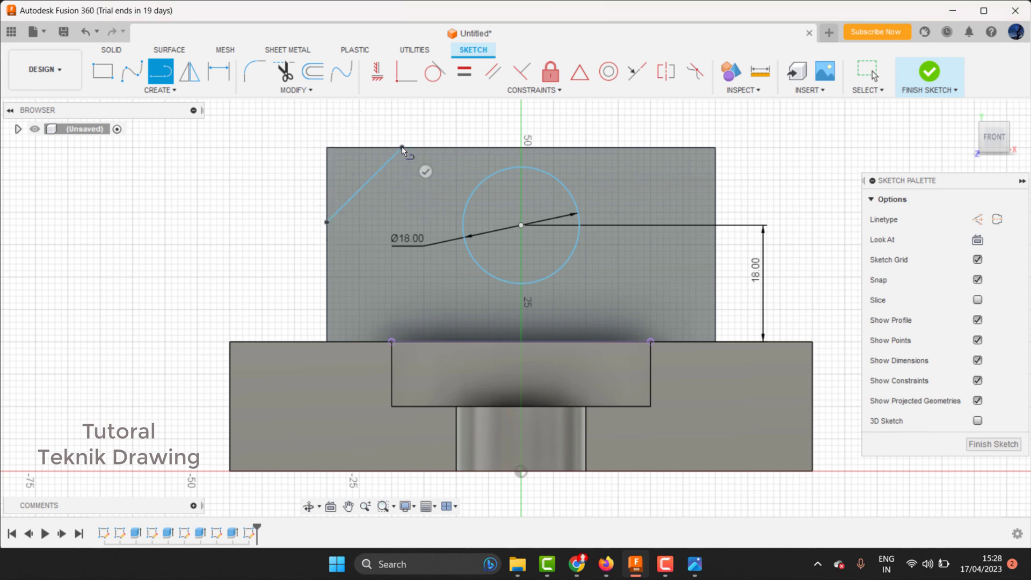
{"action": "key", "text": "Escape"}
{"action": "key", "text": "d"}
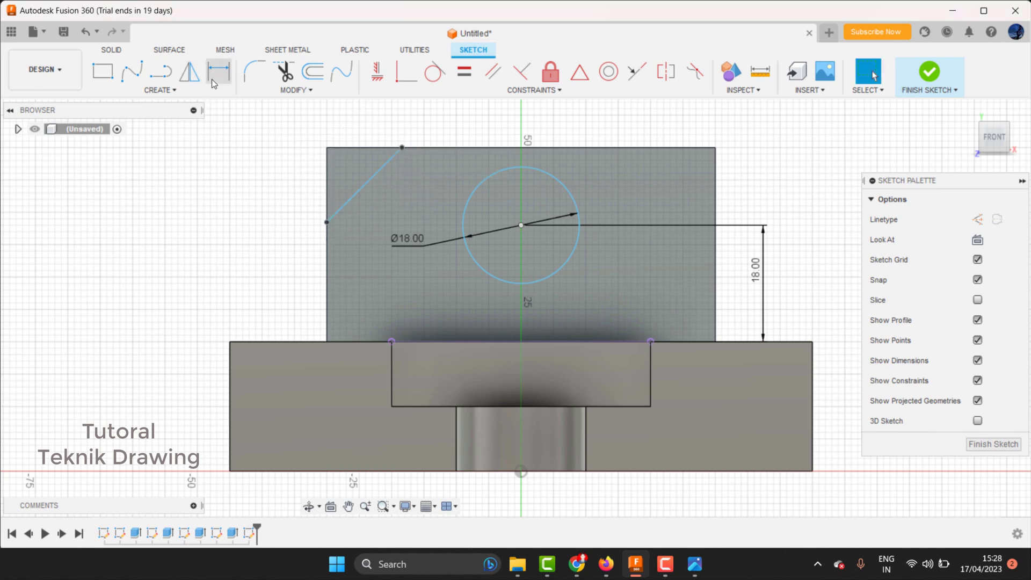
{"action": "left_click", "coordinate": [328, 222]}
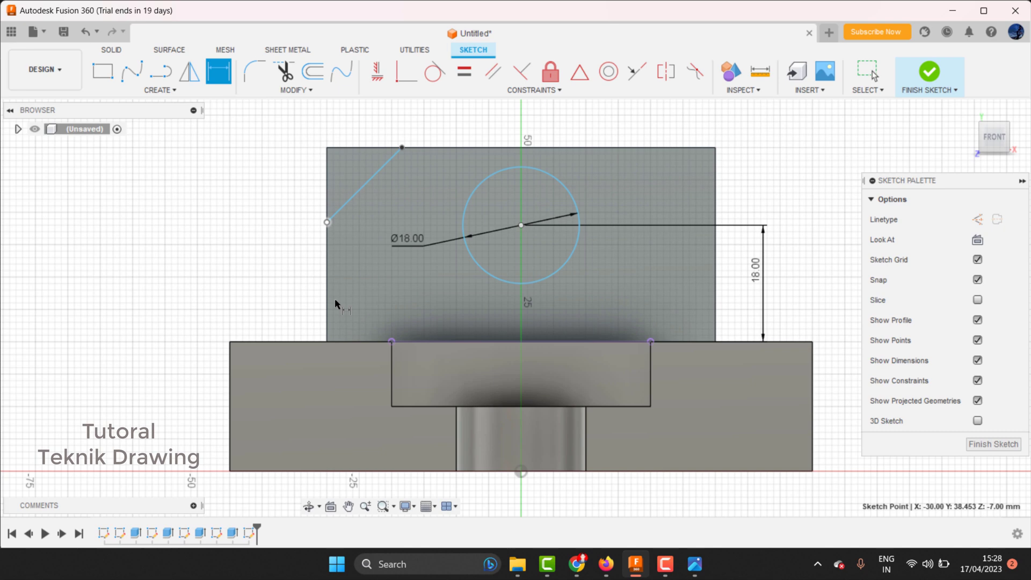
{"action": "left_click", "coordinate": [339, 342]}
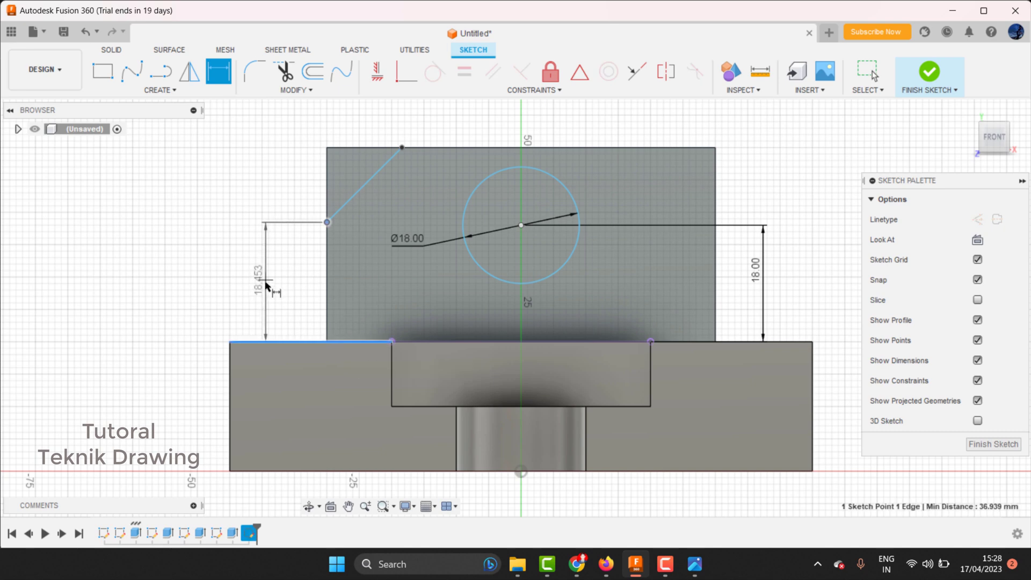
{"action": "left_click", "coordinate": [263, 297]}
{"action": "type", "text": "1"}
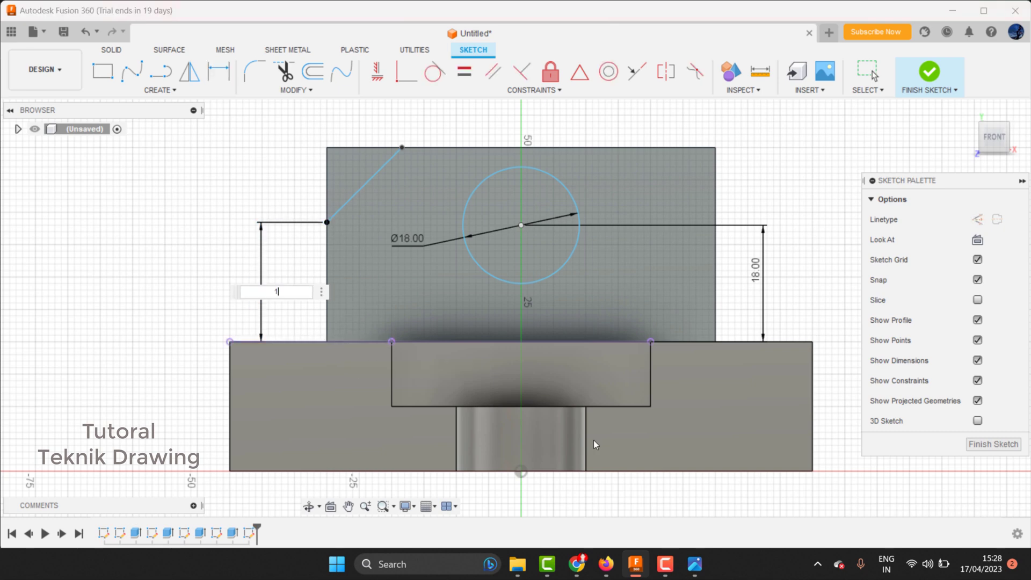
{"action": "type", "text": "5"}
{"action": "key", "text": "Return"}
Set the left chamfer's horizontal length along the top edge to 15 mm
{"action": "left_click", "coordinate": [369, 147]}
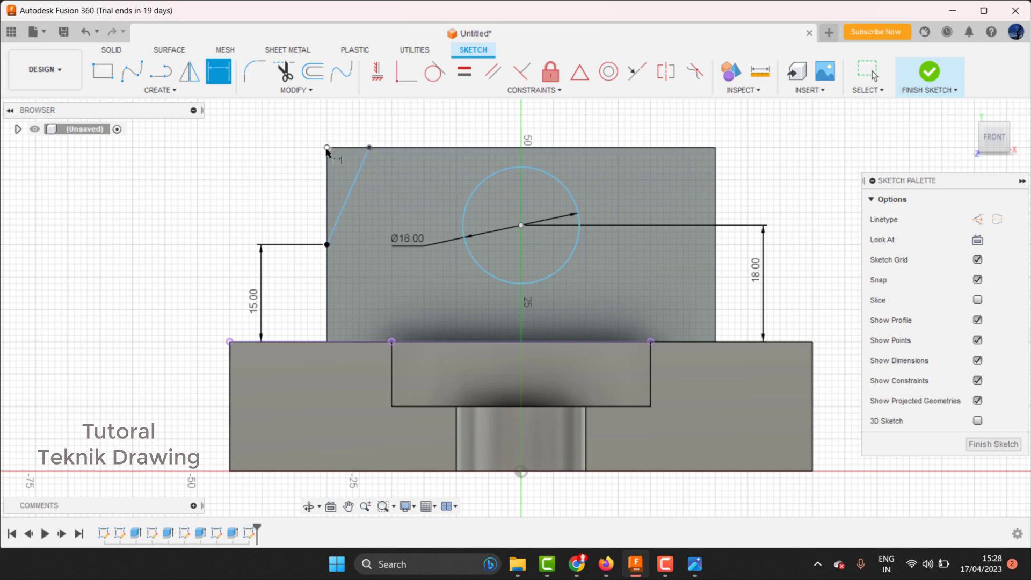
{"action": "left_click", "coordinate": [327, 148]}
{"action": "left_click", "coordinate": [369, 147]}
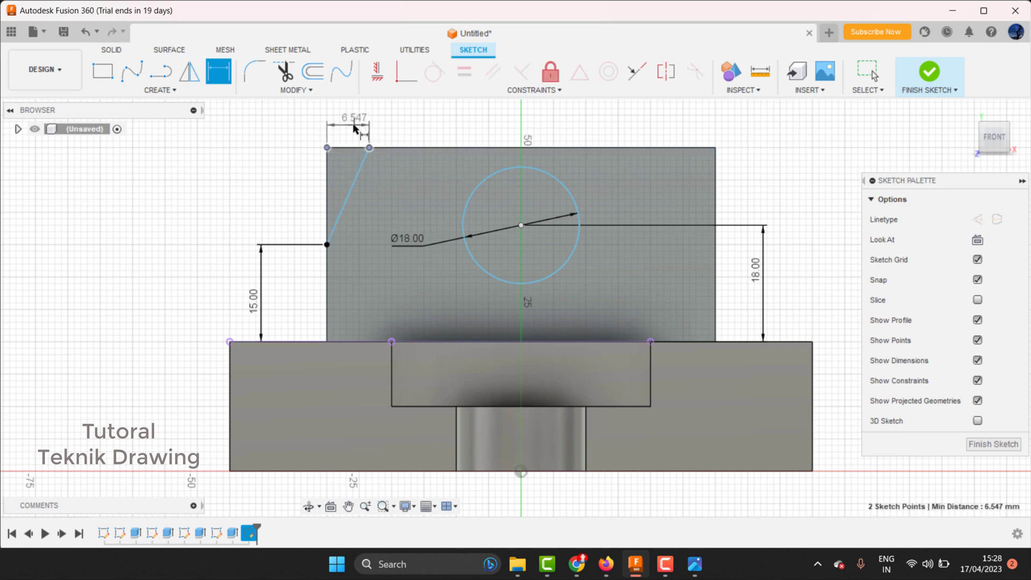
{"action": "left_click", "coordinate": [417, 136]}
{"action": "type", "text": "15"}
{"action": "key", "text": "Return"}
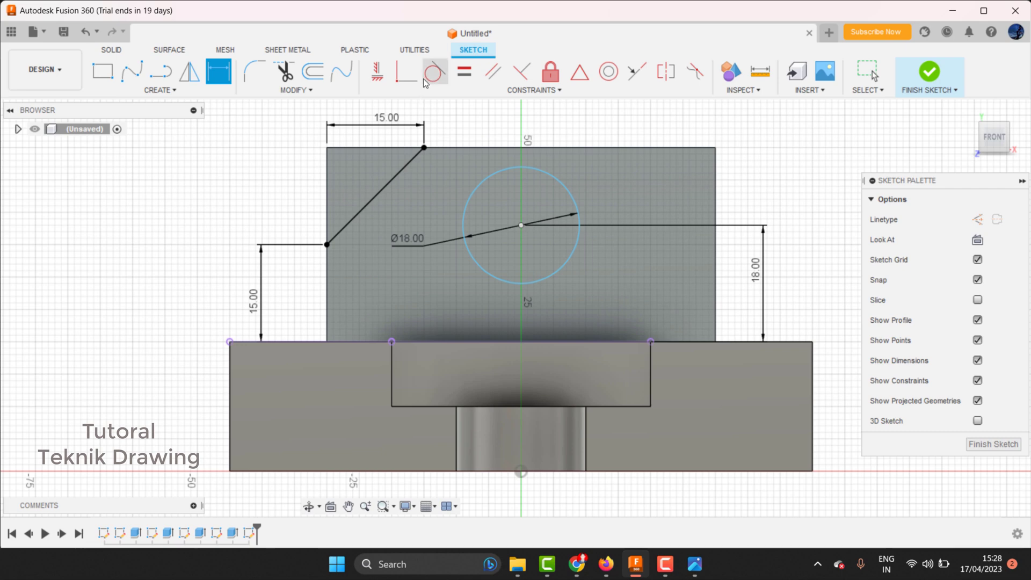
Draw the right corner chamfer line and dimension its lower end 15 mm above the base
{"action": "left_click", "coordinate": [160, 71]}
{"action": "left_click", "coordinate": [637, 147]}
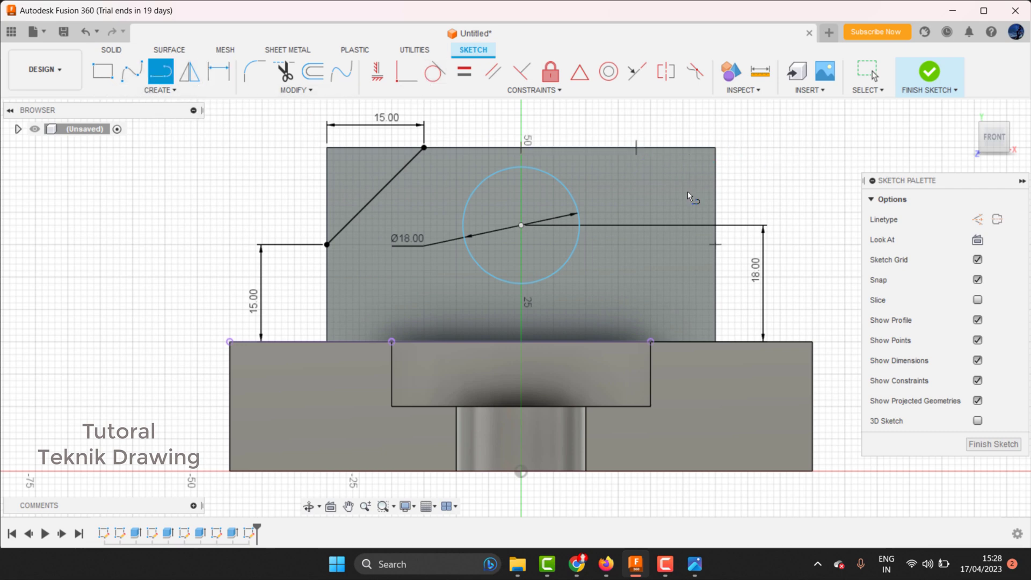
{"action": "left_click", "coordinate": [716, 226]}
{"action": "key", "text": "Escape"}
{"action": "key", "text": "d"}
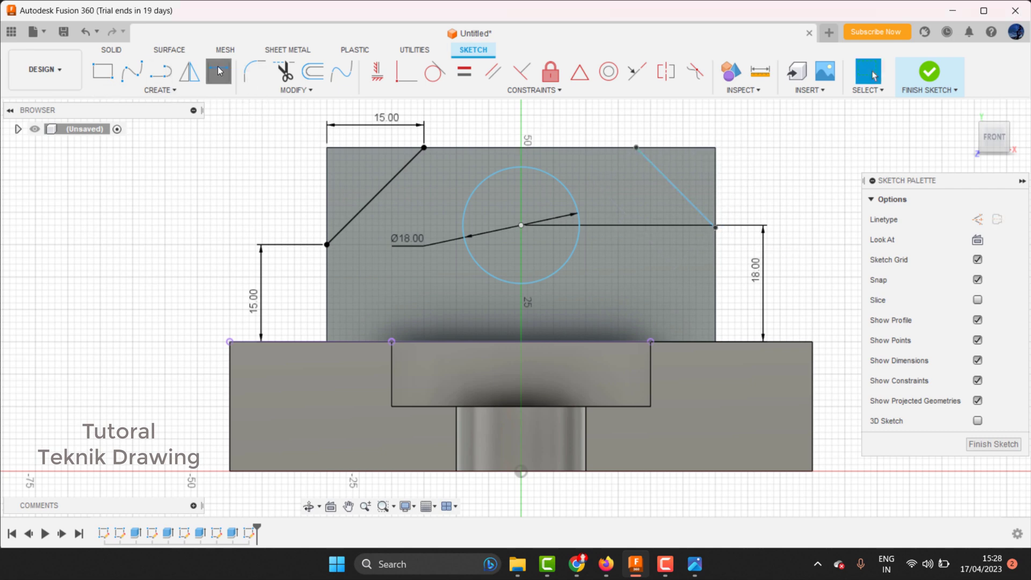
{"action": "left_click", "coordinate": [715, 227]}
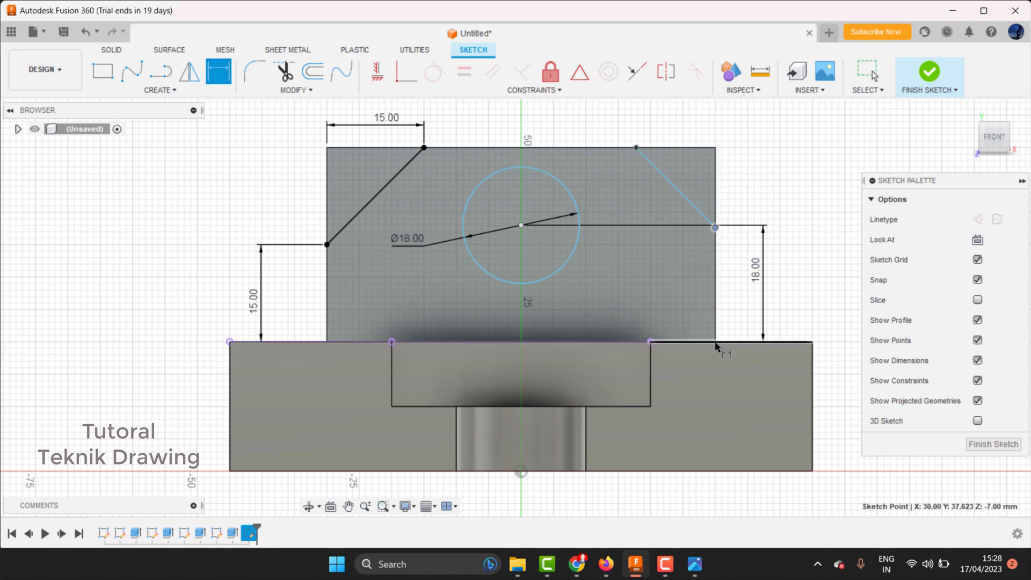
{"action": "left_click", "coordinate": [716, 344]}
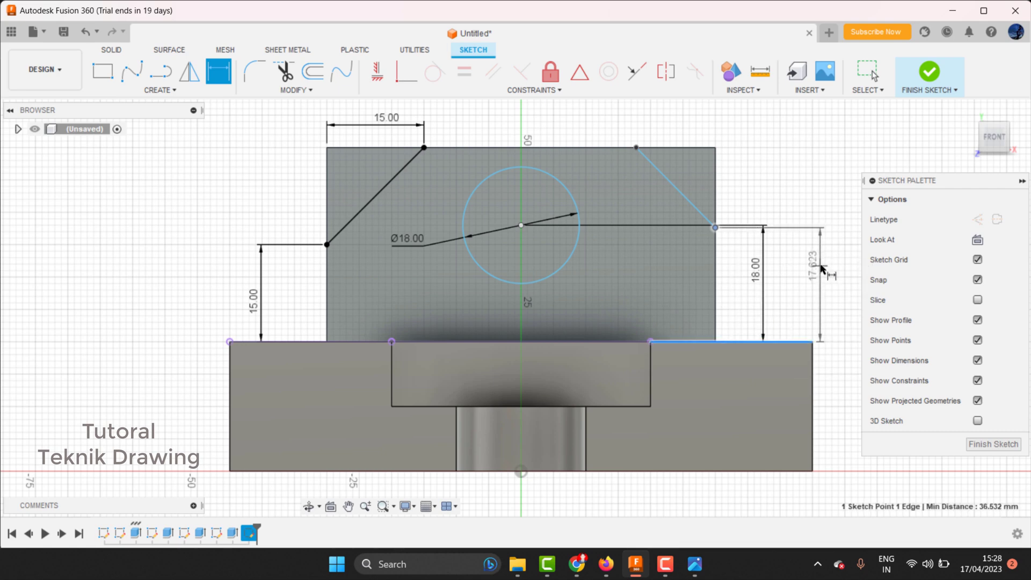
{"action": "left_click", "coordinate": [819, 266]}
{"action": "type", "text": "15"}
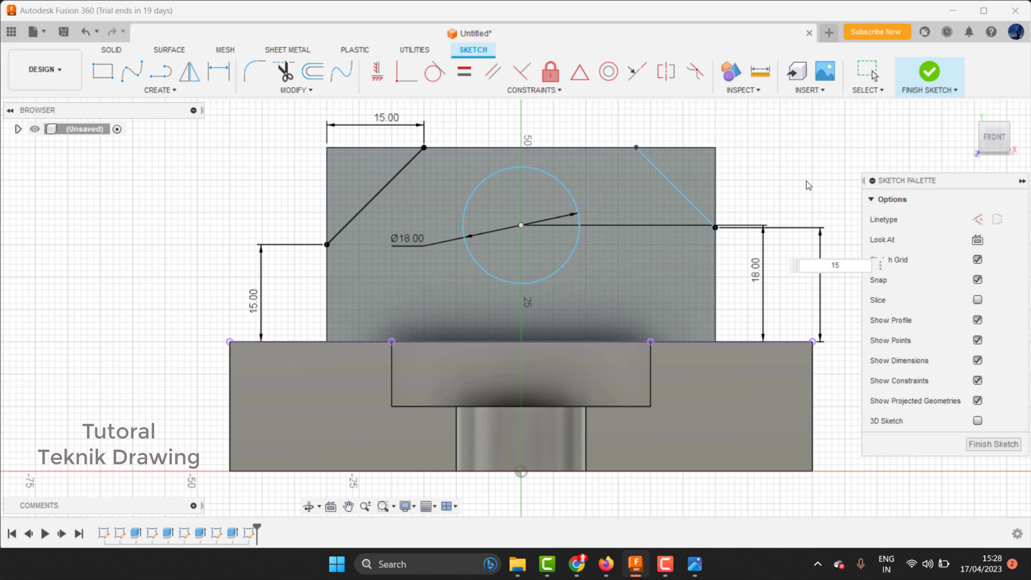
{"action": "key", "text": "Return"}
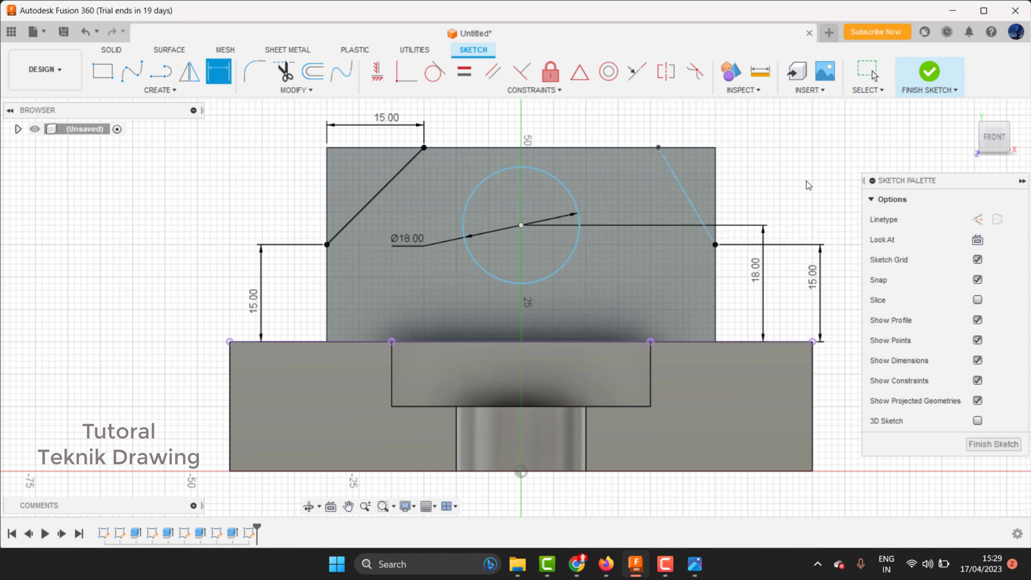
Set the right chamfer's horizontal length to 15 mm and finish the sketch
{"action": "left_click", "coordinate": [659, 148]}
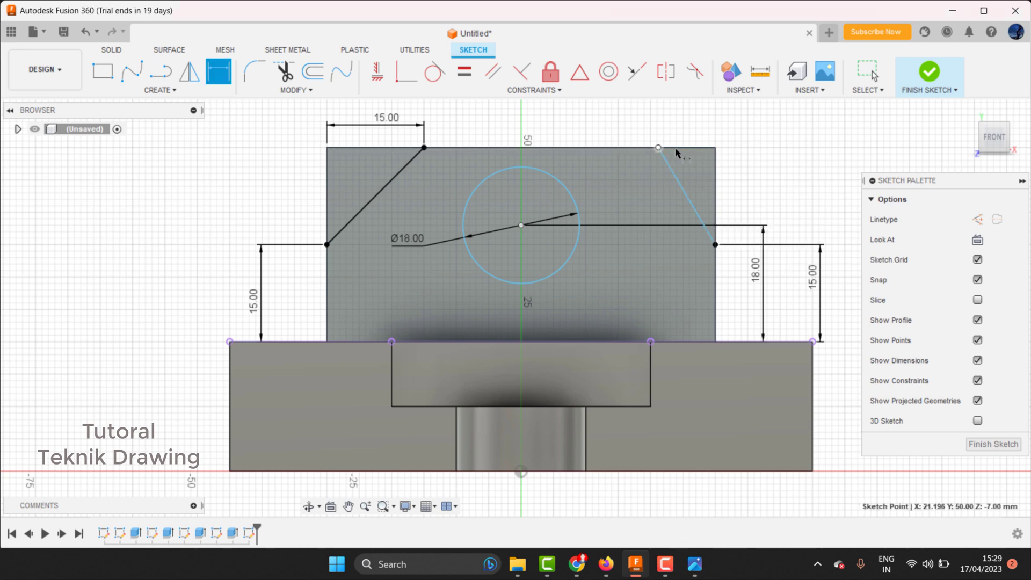
{"action": "left_click", "coordinate": [716, 148]}
{"action": "left_click", "coordinate": [725, 120]}
{"action": "type", "text": "15"}
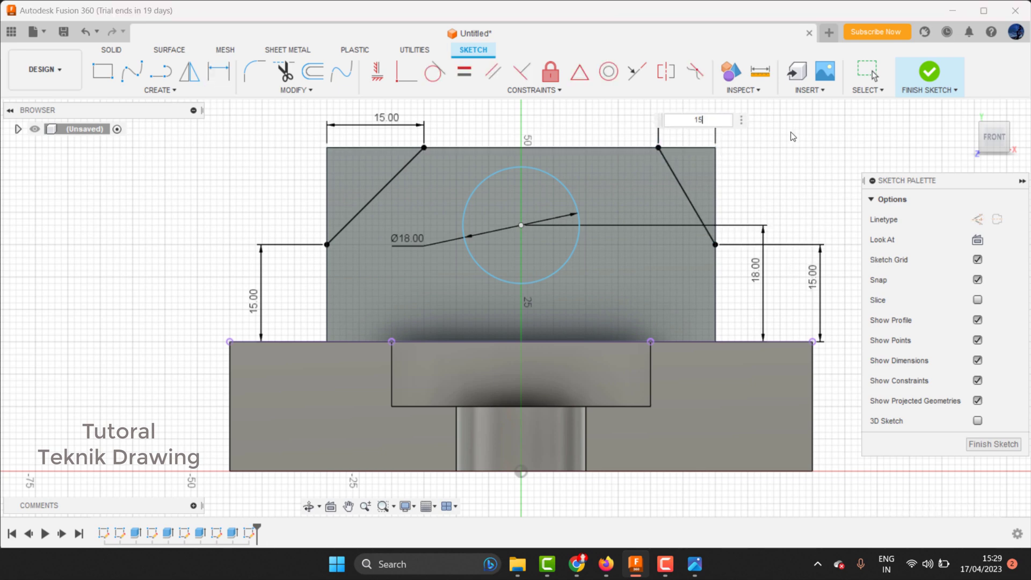
{"action": "key", "text": "Return"}
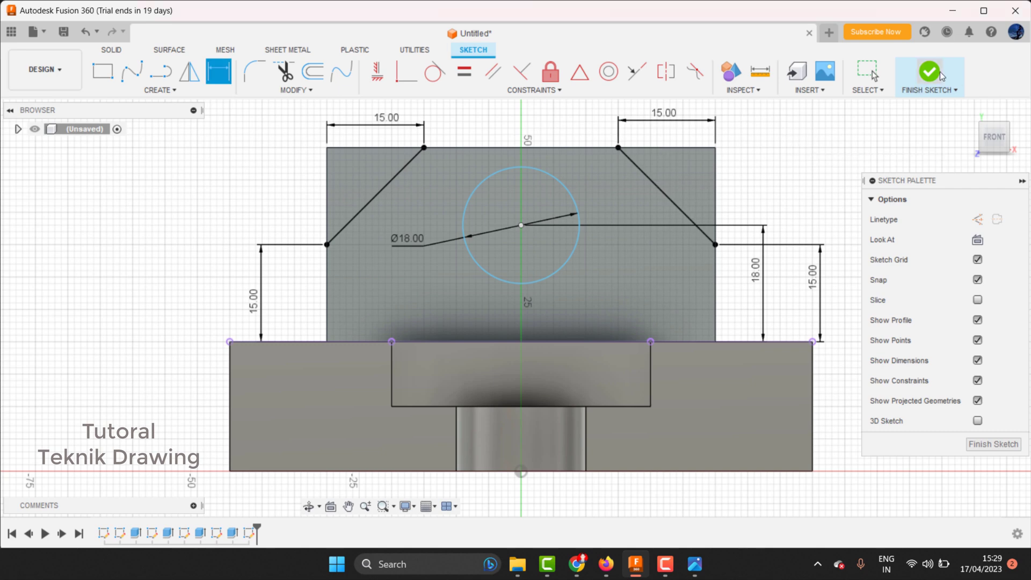
{"action": "left_click", "coordinate": [929, 72]}
Extrude-cut the circle and both corner triangles 30 mm into the upright
{"action": "left_click", "coordinate": [967, 112]}
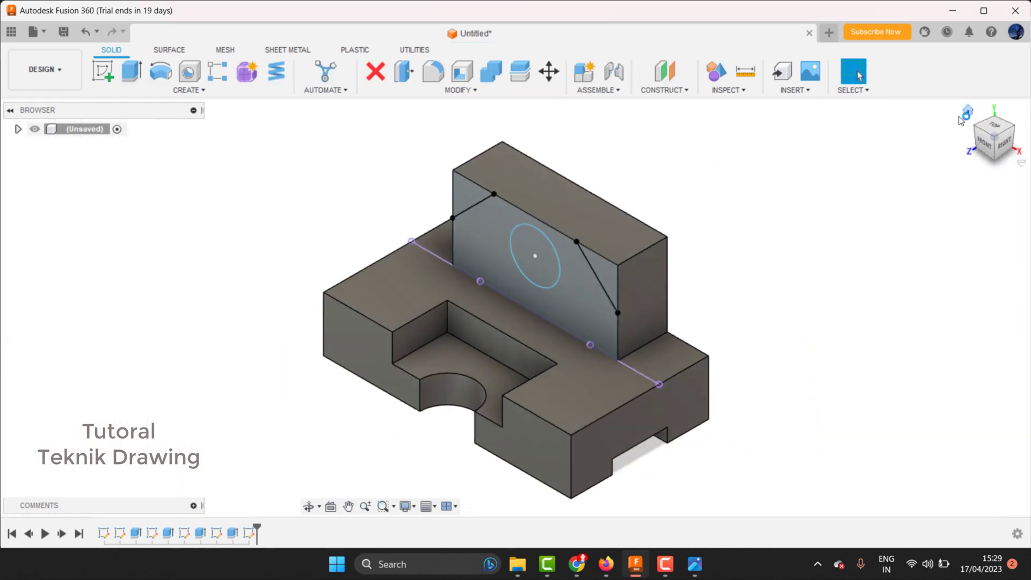
{"action": "left_click", "coordinate": [132, 71]}
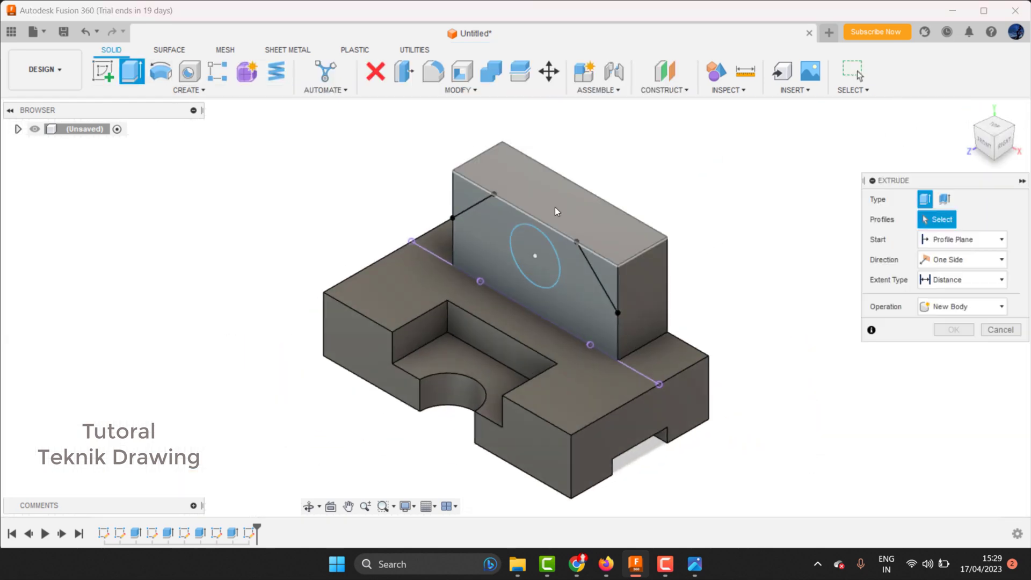
{"action": "left_click", "coordinate": [528, 256]}
{"action": "left_click", "coordinate": [467, 186]}
{"action": "left_click", "coordinate": [593, 262]}
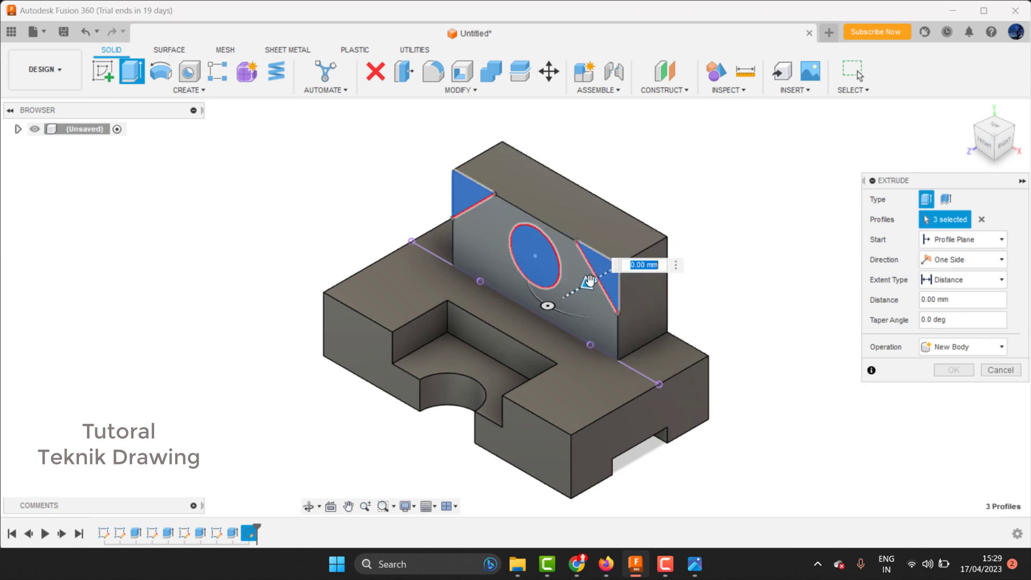
{"action": "left_click_drag", "start_coordinate": [587, 293], "coordinate": [687, 224]}
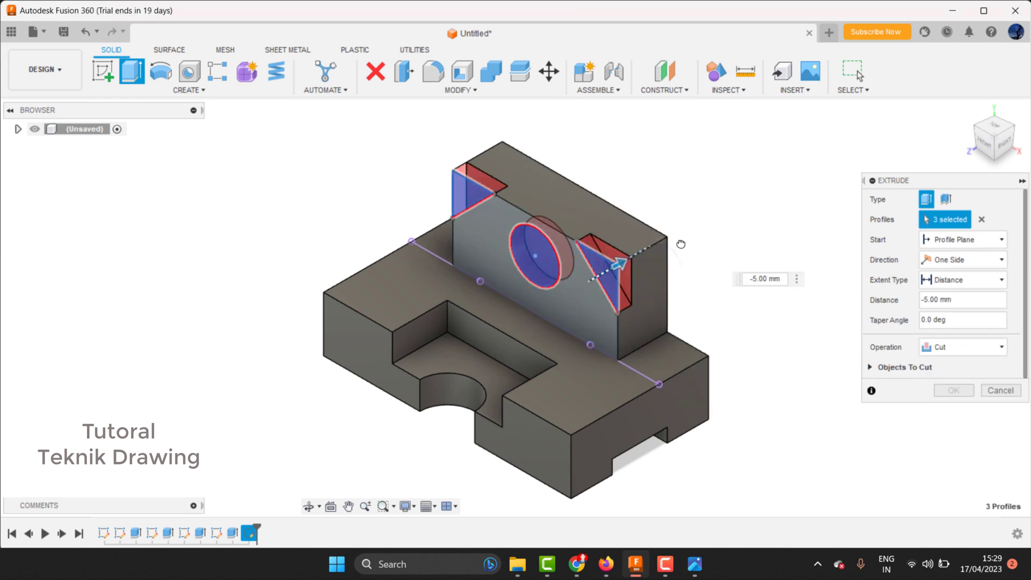
{"action": "left_click", "coordinate": [947, 389]}
Orbit the bracket to view it from the other side
{"action": "left_click", "coordinate": [309, 506]}
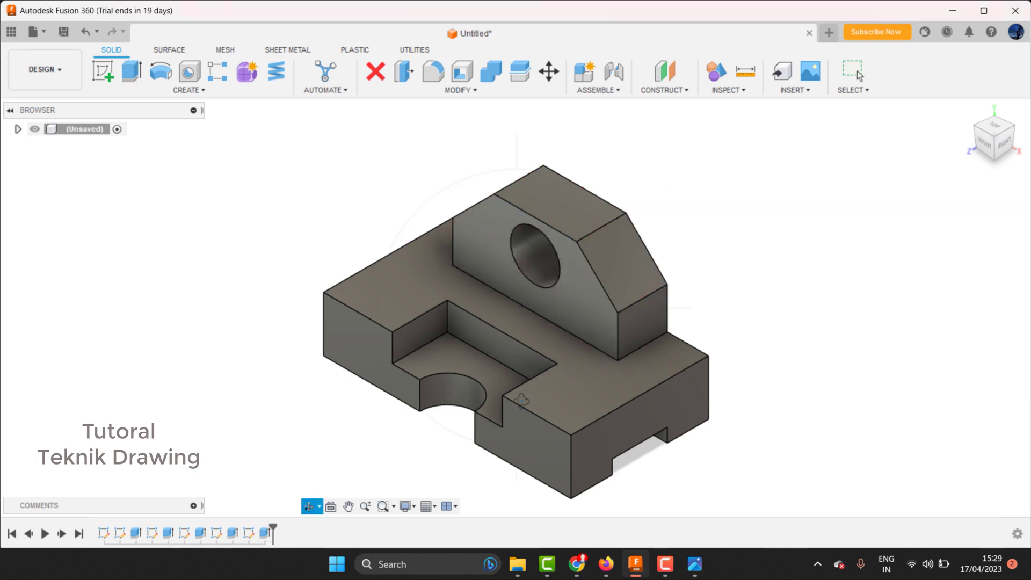
{"action": "mouse_move", "coordinate": [684, 383]}
{"action": "left_mouse_down"}
{"action": "mouse_move", "coordinate": [560, 413]}
{"action": "mouse_move", "coordinate": [589, 403]}
{"action": "left_mouse_up"}
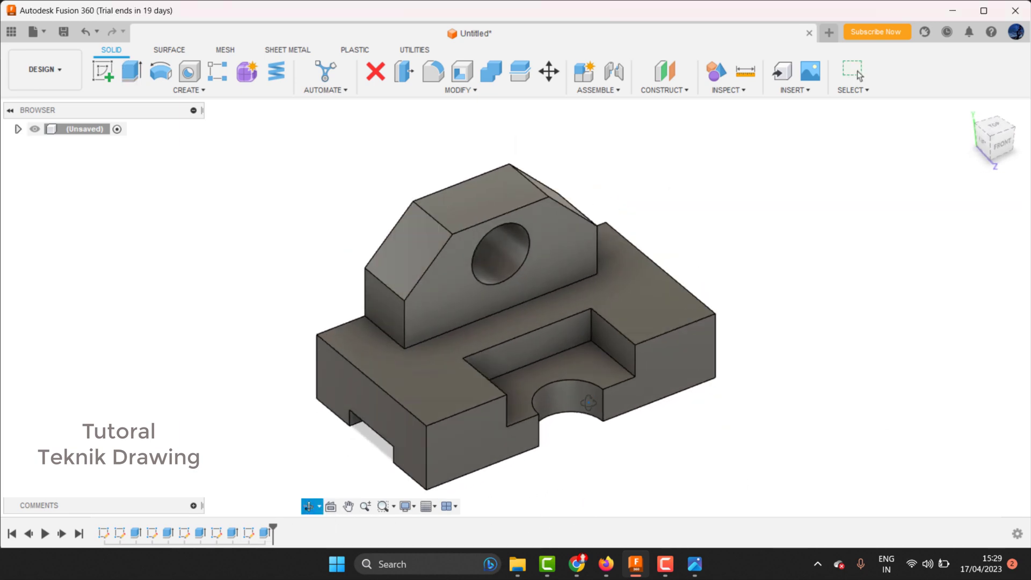
{"action": "right_click", "coordinate": [654, 212]}
{"action": "key", "text": "Escape"}
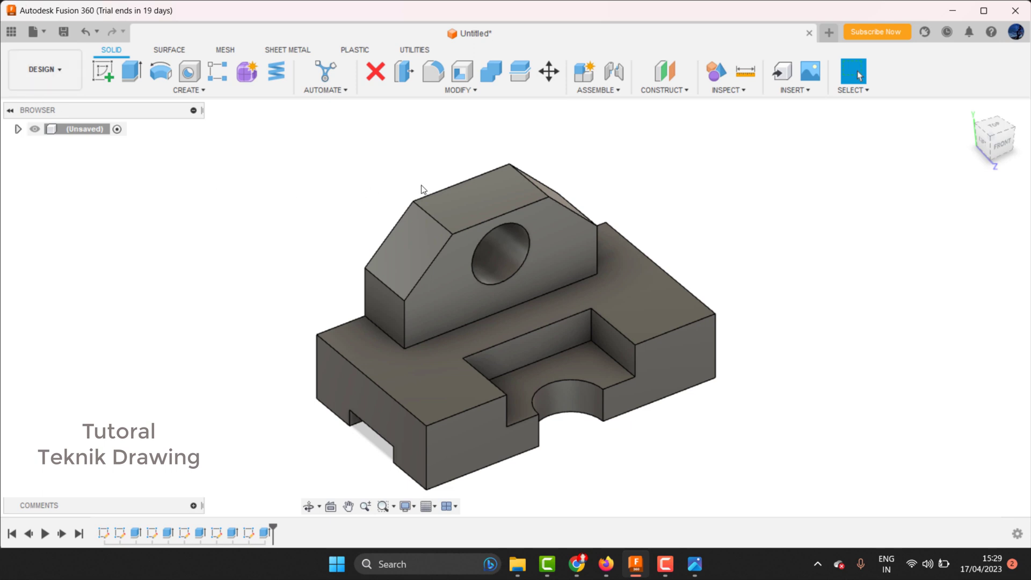
From the right-click menu, try Hole, then start Press Pull and dismiss the menu
{"action": "right_click", "coordinate": [369, 166]}
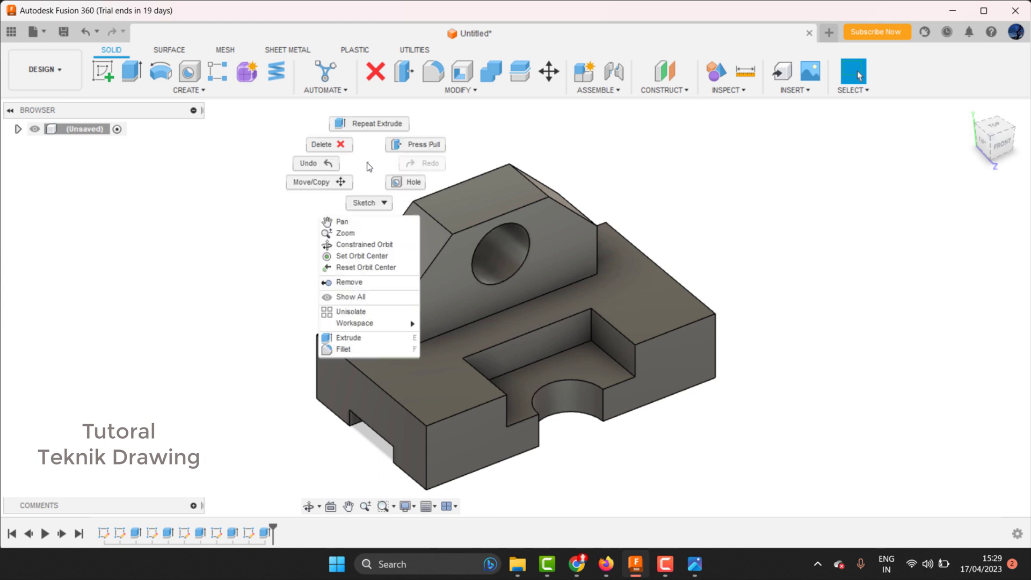
{"action": "left_click", "coordinate": [464, 207]}
{"action": "right_click", "coordinate": [464, 205]}
{"action": "left_click", "coordinate": [511, 186]}
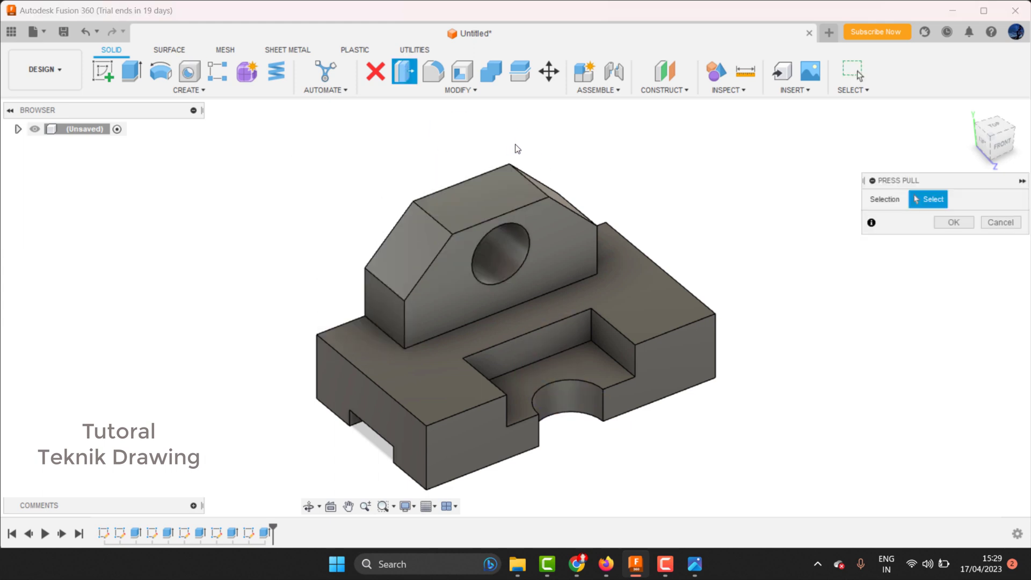
{"action": "right_click", "coordinate": [506, 187]}
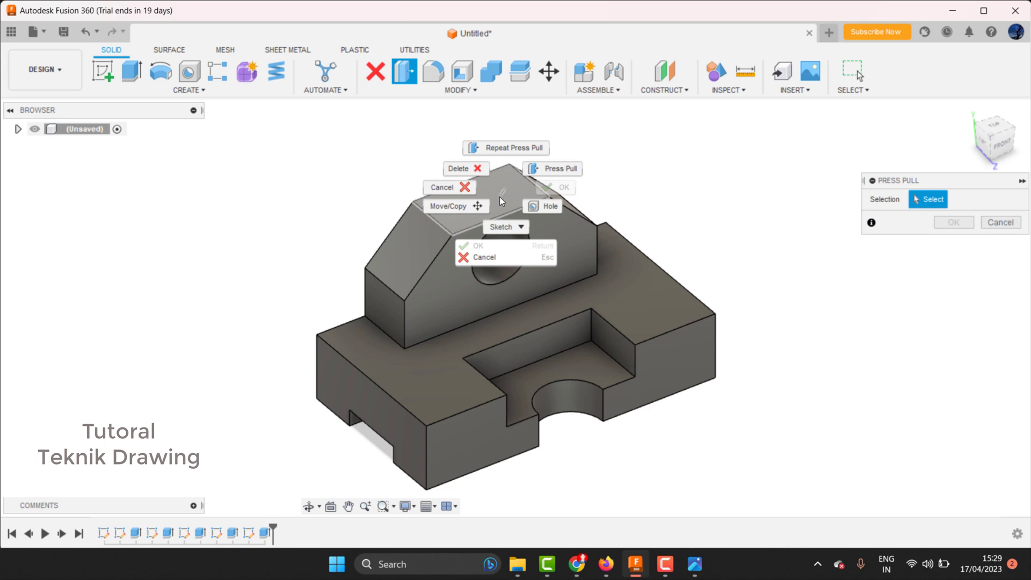
{"action": "left_click", "coordinate": [272, 156]}
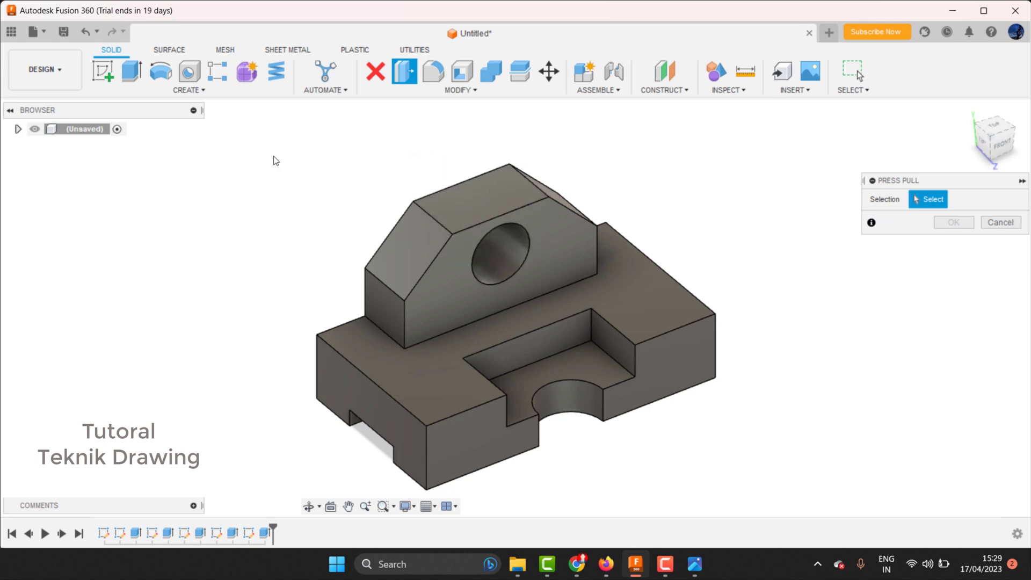
Switch to the Render workspace and drag Aluminum - Anodized Rough (Red) onto the bracket
{"action": "left_click", "coordinate": [66, 73]}
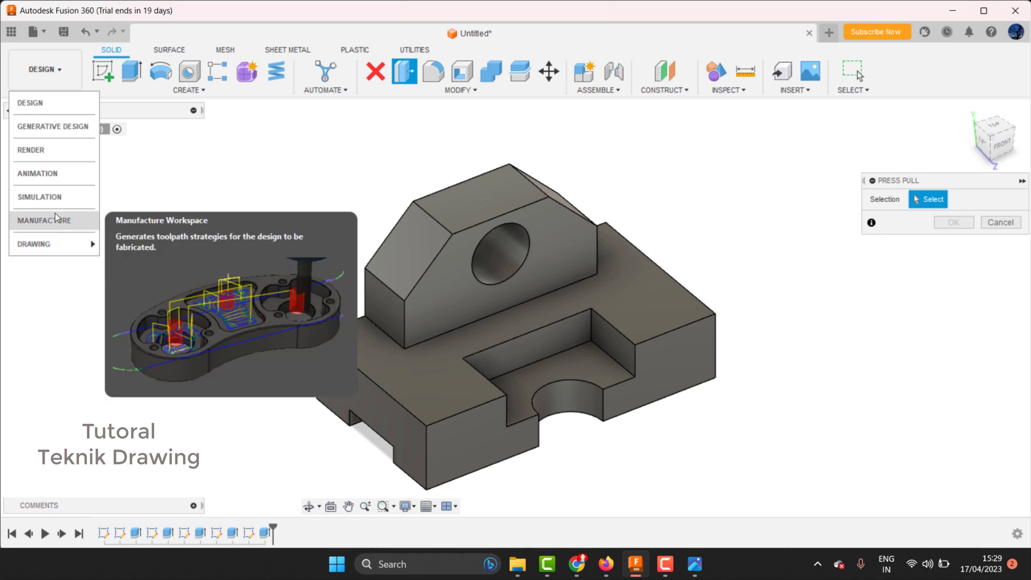
{"action": "left_click", "coordinate": [49, 151]}
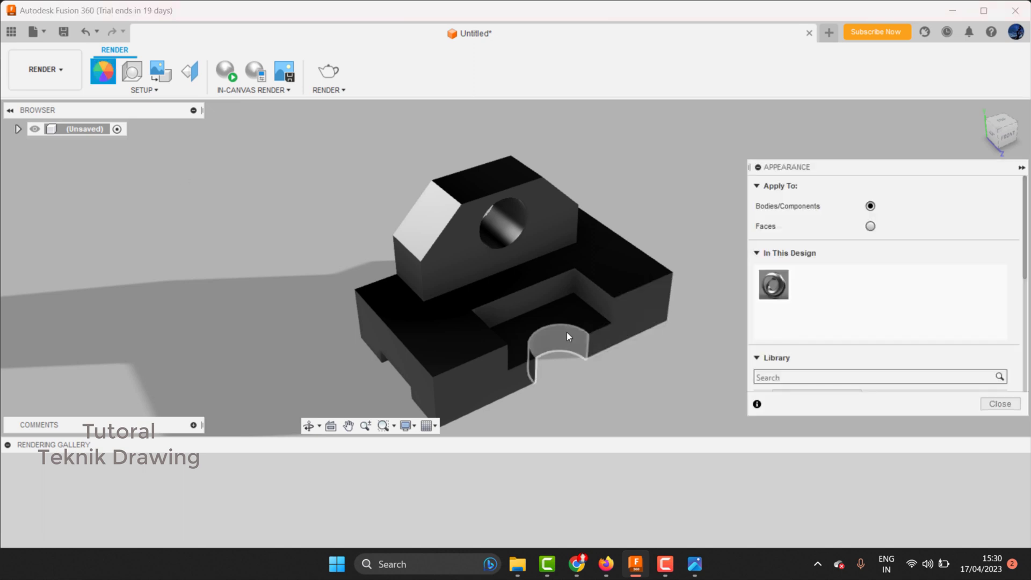
{"action": "scroll", "coordinate": [841, 373], "scroll_direction": "down", "scroll_amount": 3}
{"action": "scroll", "coordinate": [836, 362], "scroll_direction": "down", "scroll_amount": 5}
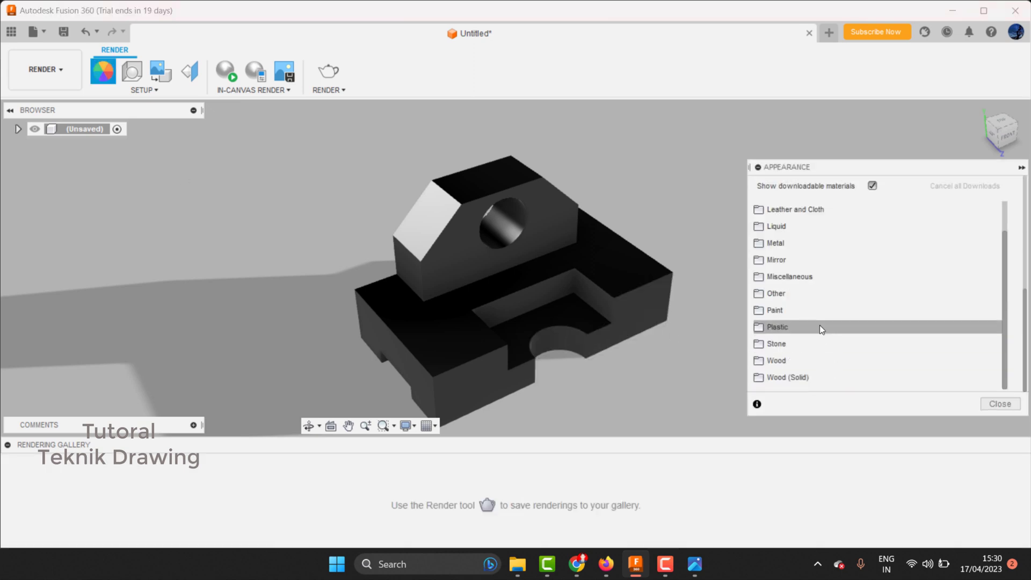
{"action": "left_click", "coordinate": [817, 240]}
{"action": "left_click", "coordinate": [812, 261]}
{"action": "scroll", "coordinate": [811, 262], "scroll_direction": "down", "scroll_amount": 3}
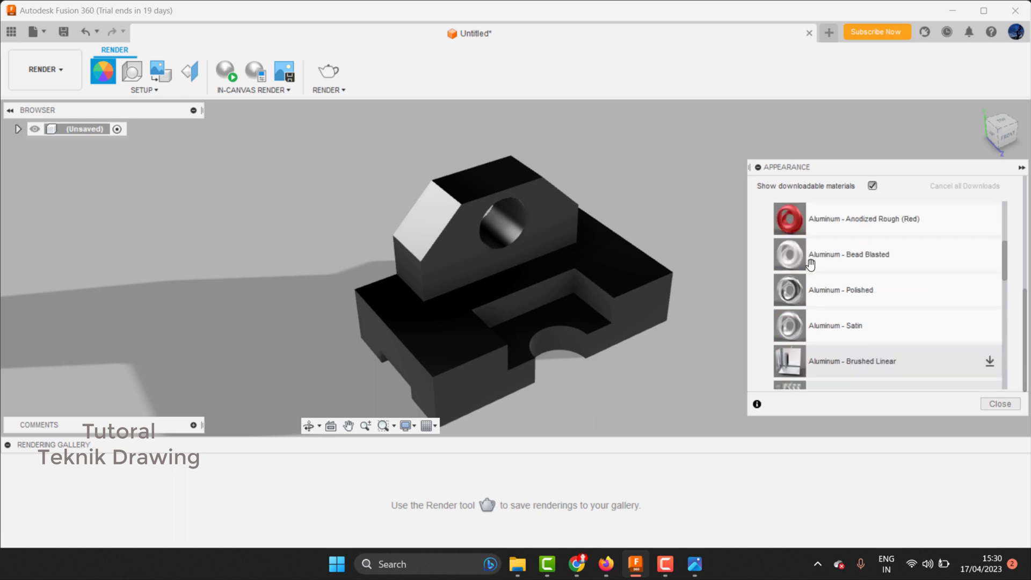
{"action": "left_click_drag", "start_coordinate": [810, 225], "coordinate": [530, 301]}
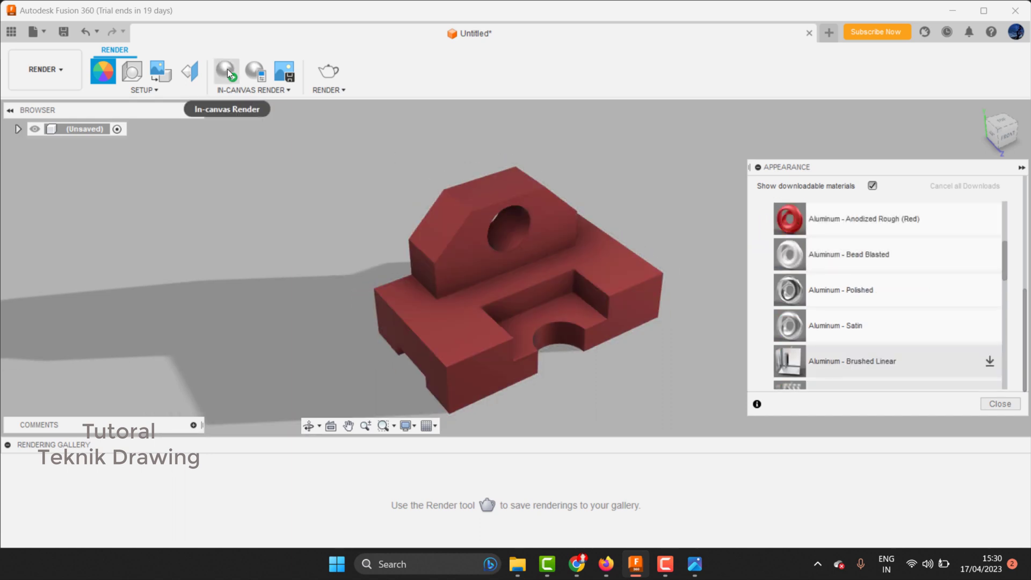
Start the in-canvas render of the bracket and collapse the Metal appearances folder
{"action": "left_click", "coordinate": [226, 71]}
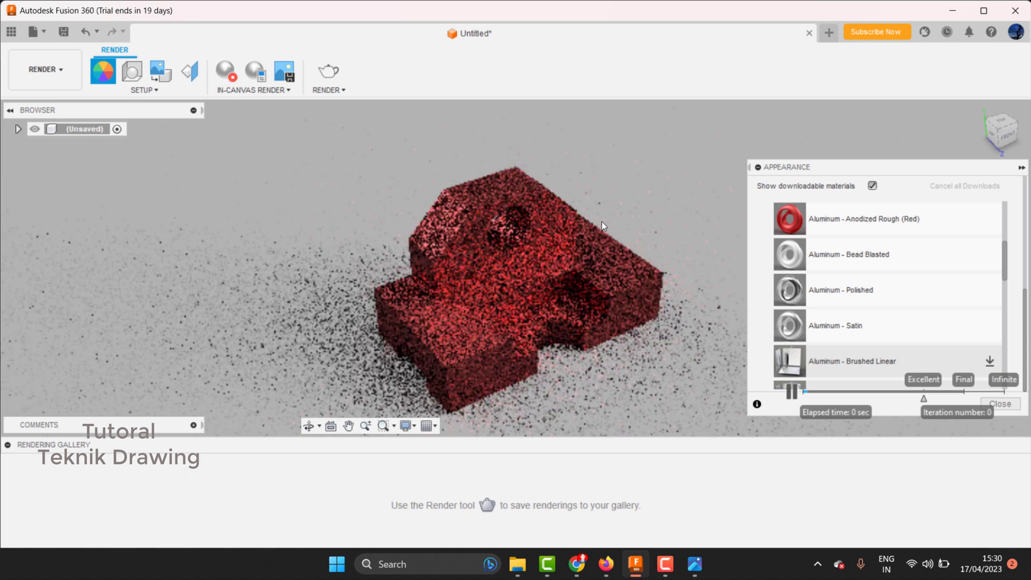
{"action": "scroll", "coordinate": [591, 363], "scroll_direction": "up", "scroll_amount": 1}
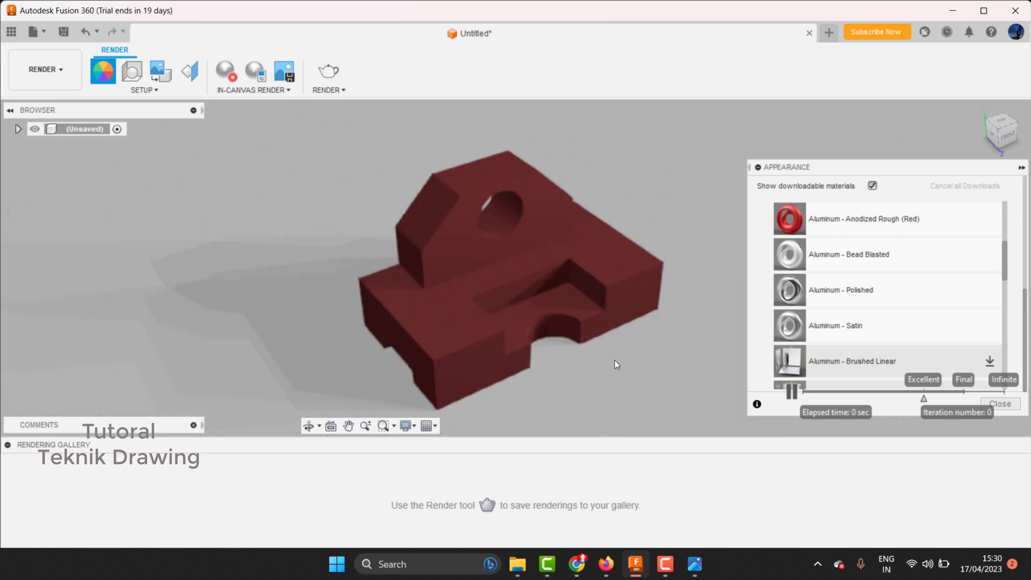
{"action": "scroll", "coordinate": [614, 360], "scroll_direction": "up", "scroll_amount": 3}
{"action": "scroll", "coordinate": [655, 334], "scroll_direction": "up", "scroll_amount": 2}
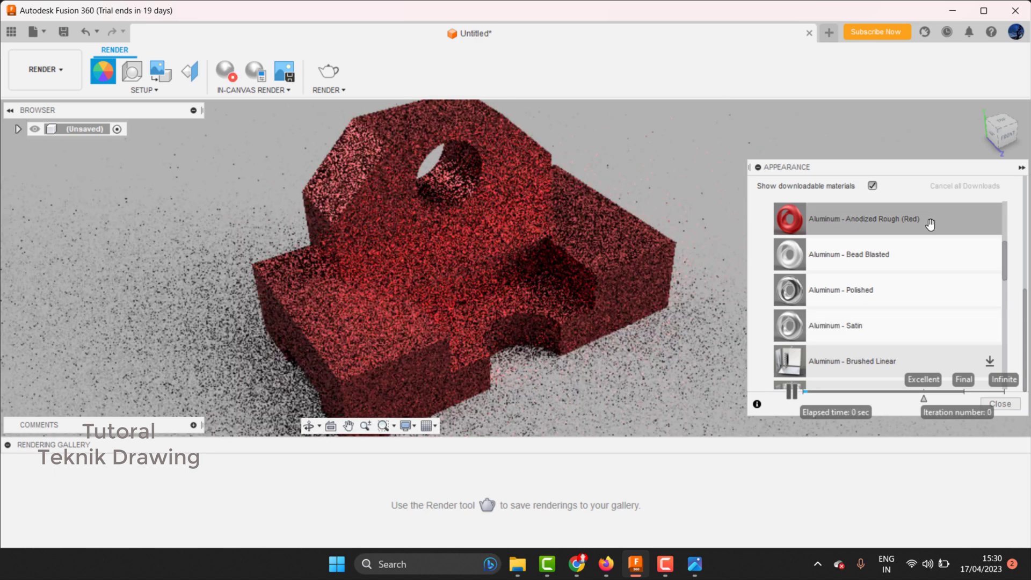
{"action": "left_click_drag", "start_coordinate": [1003, 267], "coordinate": [998, 300]}
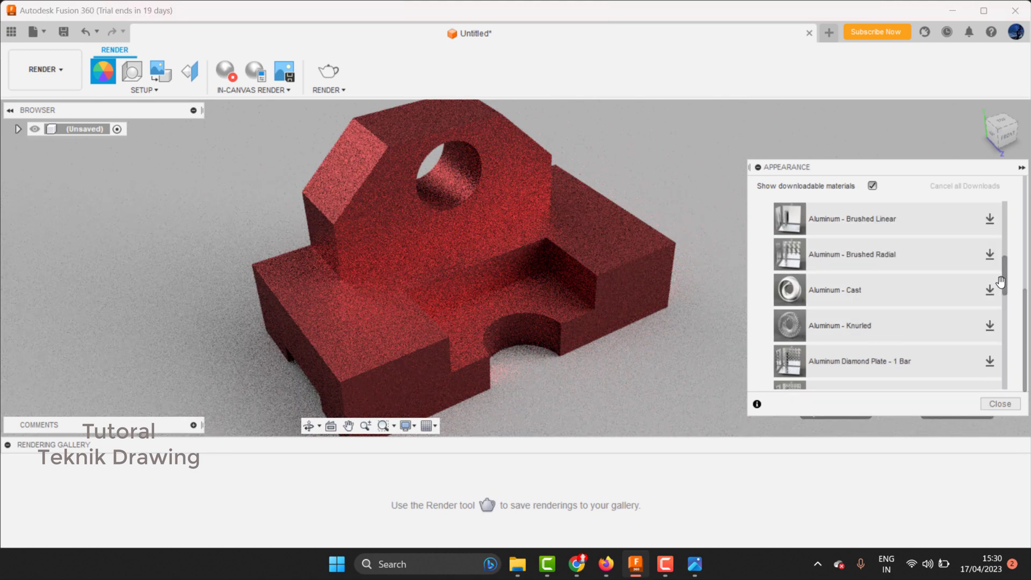
{"action": "scroll", "coordinate": [883, 259], "scroll_direction": "up", "scroll_amount": 5}
{"action": "scroll", "coordinate": [804, 296], "scroll_direction": "up", "scroll_amount": 3}
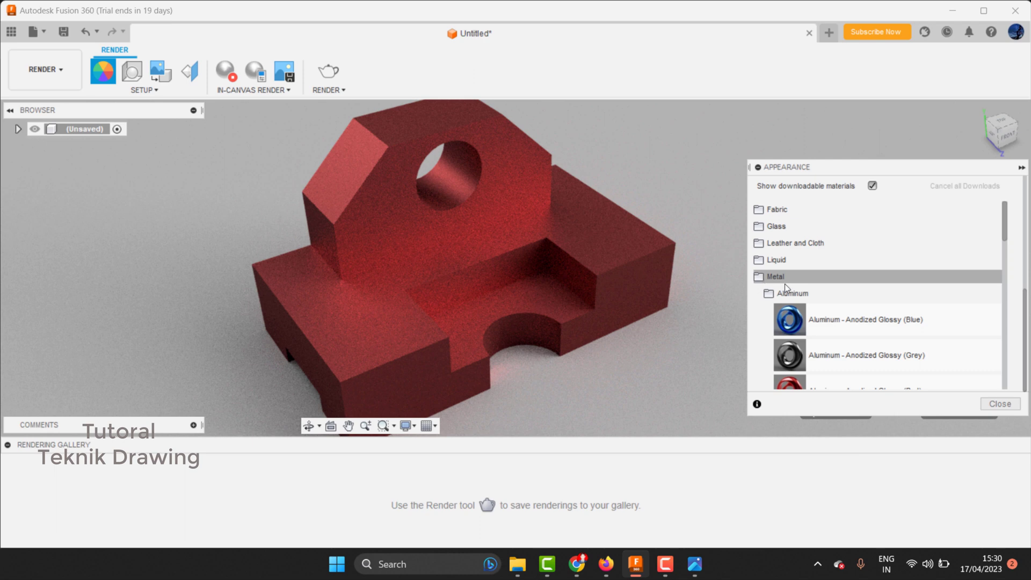
{"action": "scroll", "coordinate": [807, 282], "scroll_direction": "down", "scroll_amount": 3}
{"action": "scroll", "coordinate": [795, 301], "scroll_direction": "up", "scroll_amount": 5}
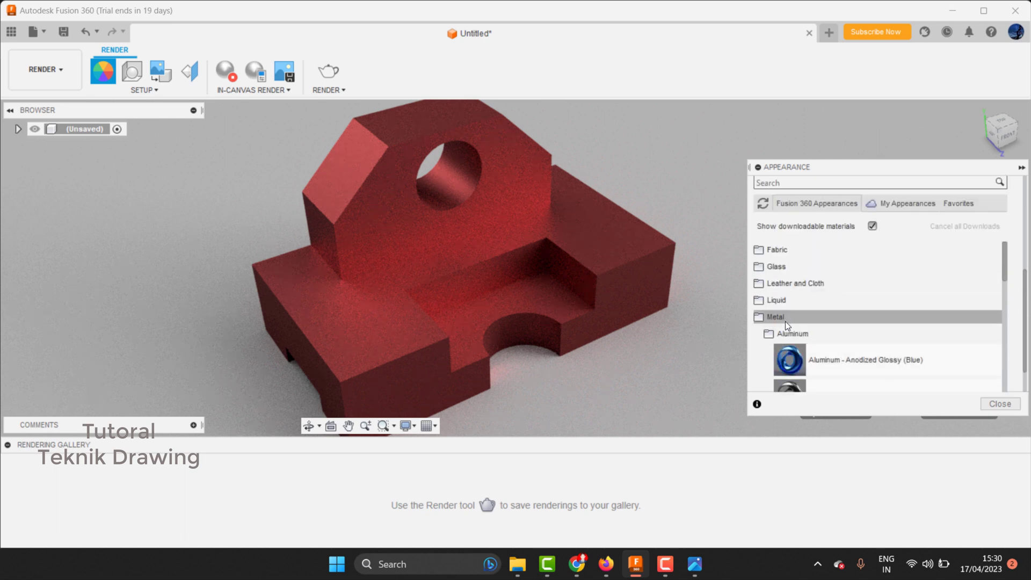
{"action": "left_click", "coordinate": [785, 321]}
Browse the Wood (Solid) appearances: Unfinished, Stained, Painted and Finished
{"action": "scroll", "coordinate": [784, 322], "scroll_direction": "down", "scroll_amount": 2}
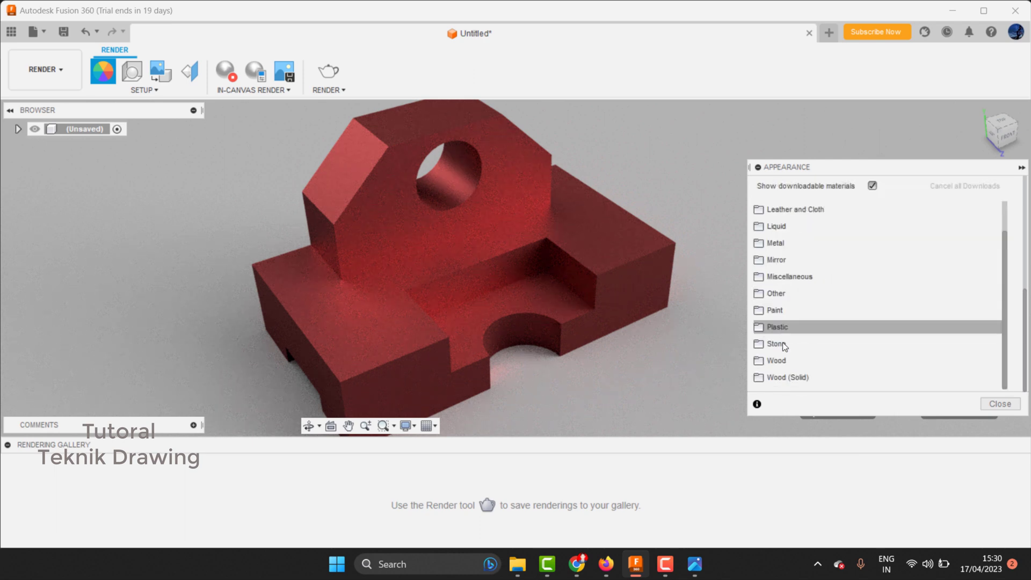
{"action": "left_click", "coordinate": [800, 376]}
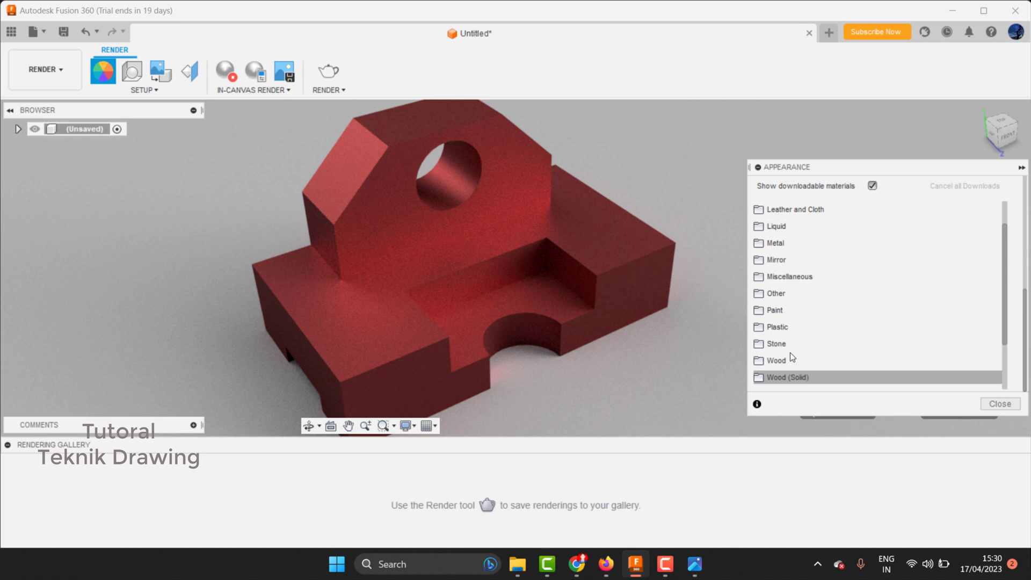
{"action": "scroll", "coordinate": [791, 353], "scroll_direction": "down", "scroll_amount": 2}
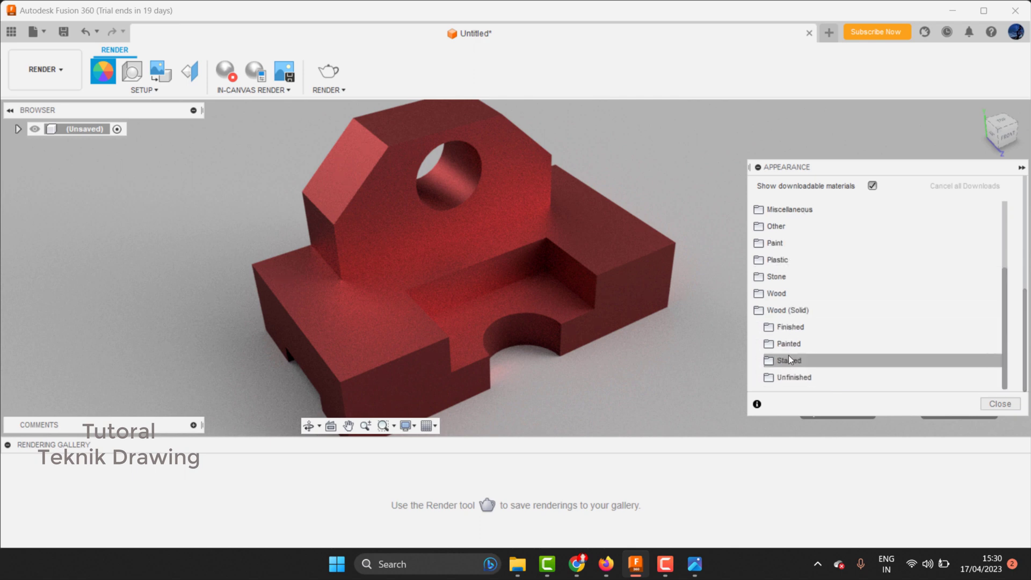
{"action": "left_click", "coordinate": [809, 380]}
{"action": "scroll", "coordinate": [809, 359], "scroll_direction": "down", "scroll_amount": 2}
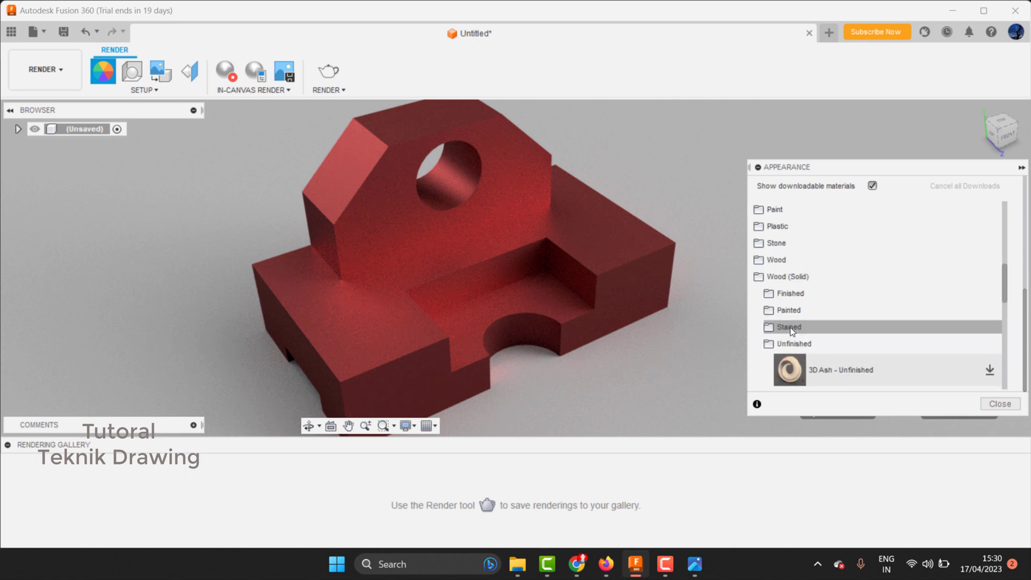
{"action": "left_click", "coordinate": [791, 326]}
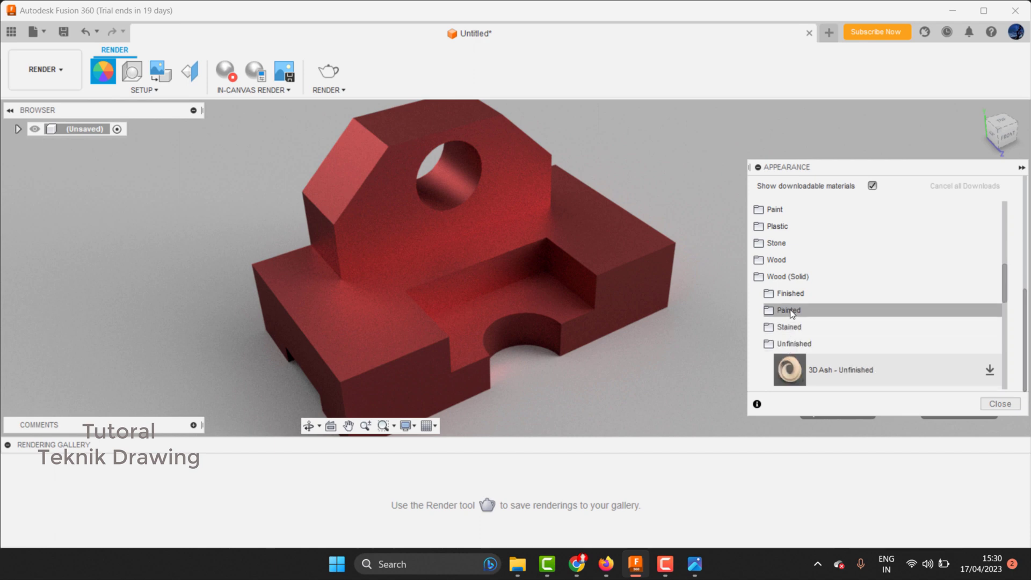
{"action": "left_click", "coordinate": [791, 311]}
{"action": "scroll", "coordinate": [793, 313], "scroll_direction": "down", "scroll_amount": 2}
{"action": "scroll", "coordinate": [791, 333], "scroll_direction": "up", "scroll_amount": 3}
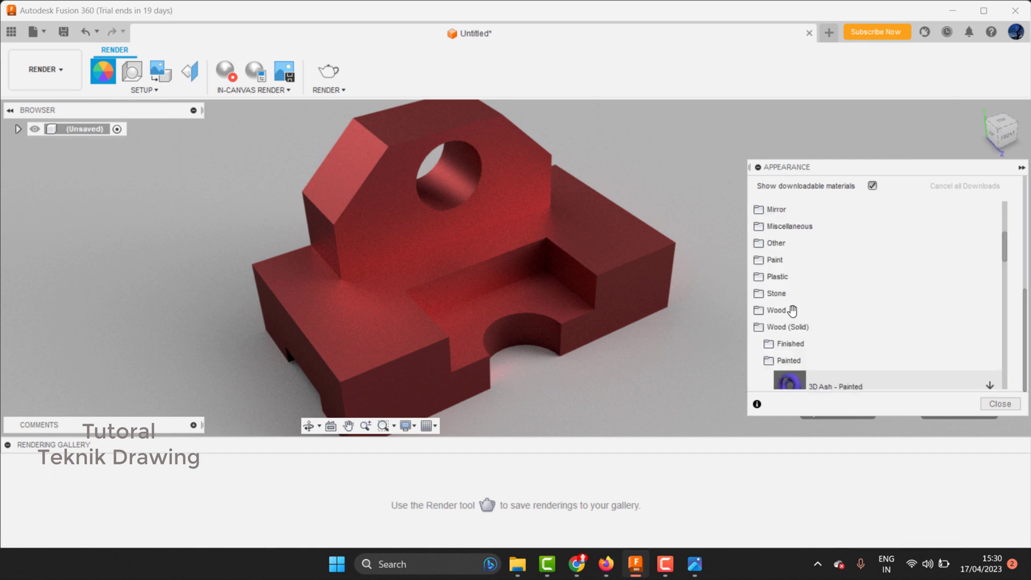
{"action": "left_click", "coordinate": [788, 350]}
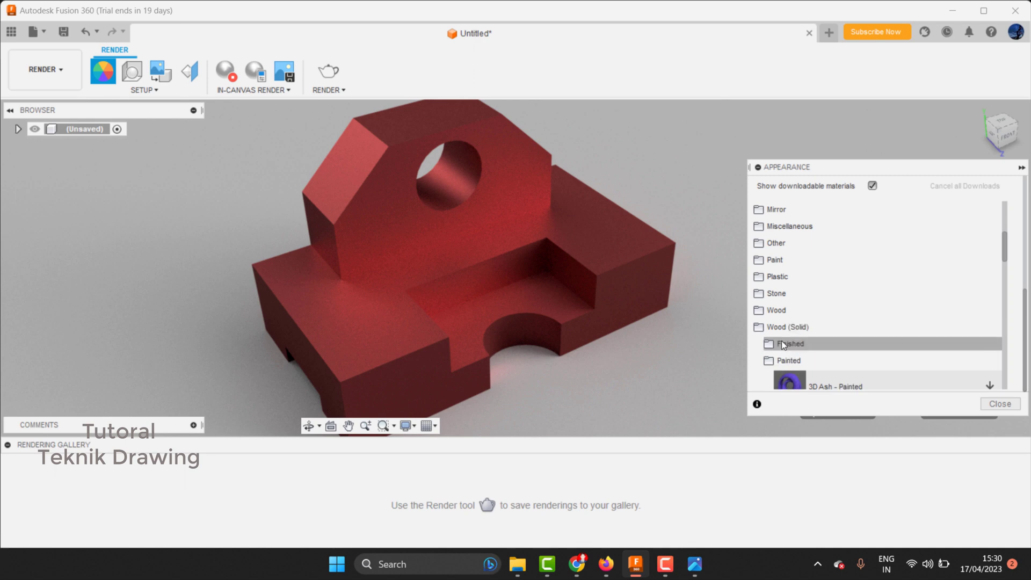
Stop the in-canvas render, check the Wood folder, and view the Granite stone appearances
{"action": "left_click", "coordinate": [779, 310]}
{"action": "left_click", "coordinate": [779, 310]}
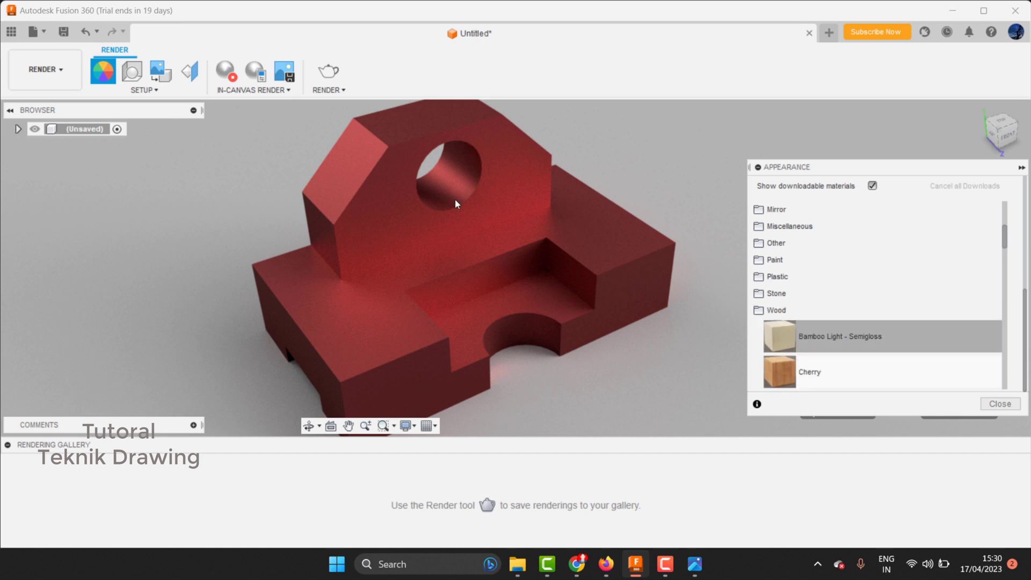
{"action": "left_click", "coordinate": [219, 81]}
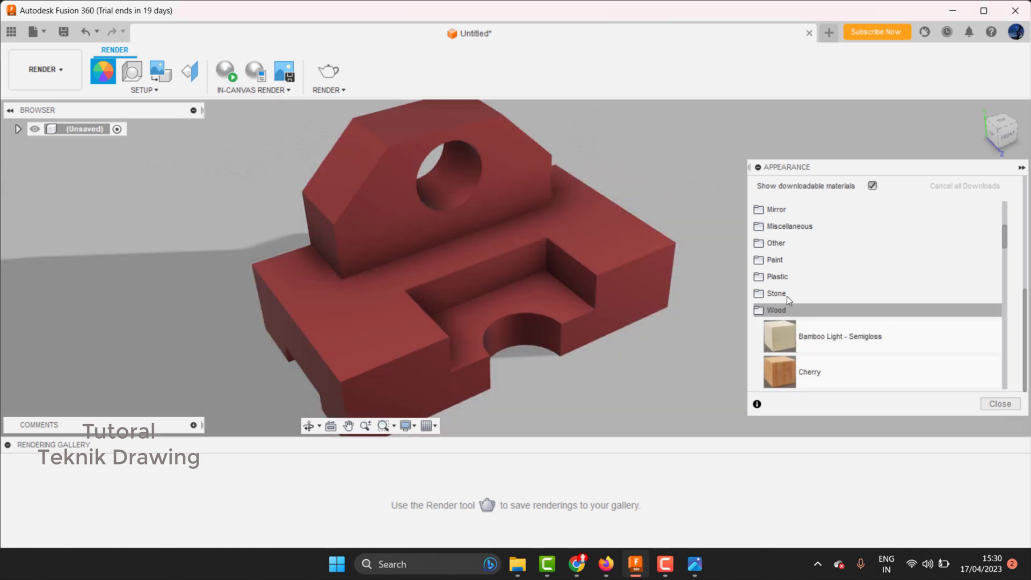
{"action": "left_click", "coordinate": [784, 295]}
{"action": "left_click", "coordinate": [774, 315]}
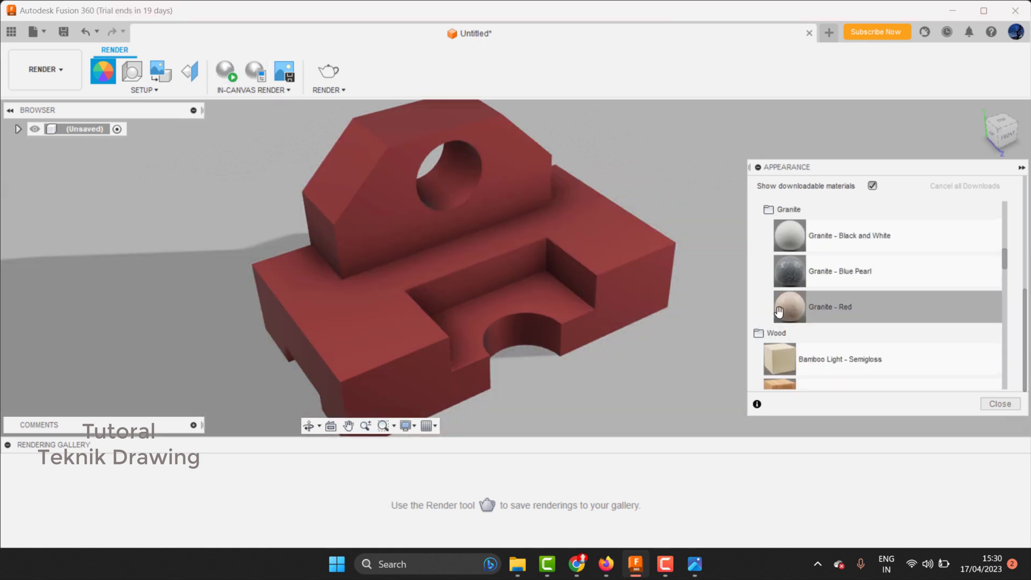
Expand the Plastic and Miscellaneous appearance folders
{"action": "left_click", "coordinate": [784, 276]}
{"action": "scroll", "coordinate": [784, 276], "scroll_direction": "down", "scroll_amount": 3}
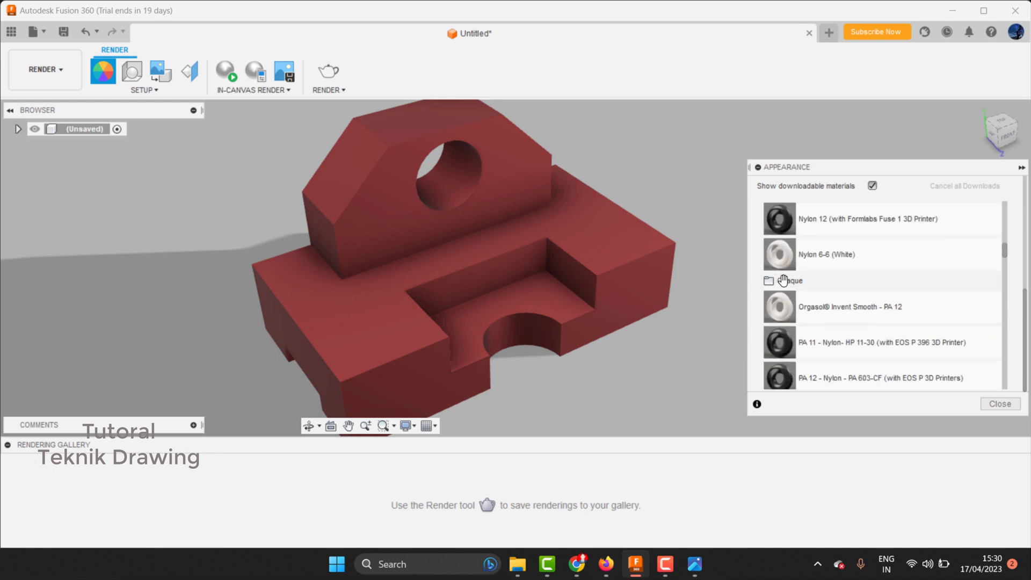
{"action": "scroll", "coordinate": [783, 276], "scroll_direction": "up", "scroll_amount": 5}
{"action": "left_click", "coordinate": [782, 279]}
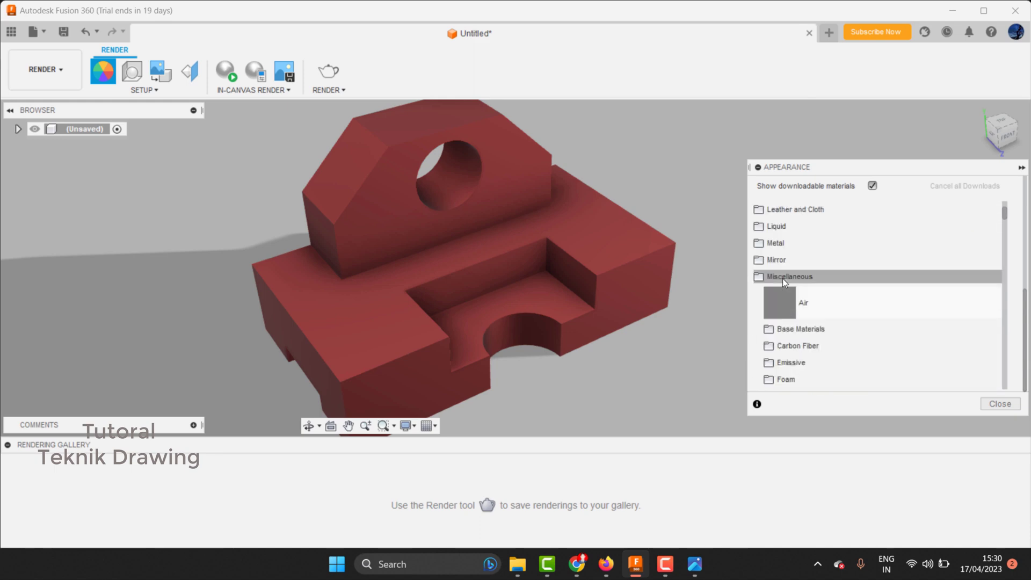
Apply Base Material - Opaque to the bracket, restart the render, and browse Carbon Fiber and Wax
{"action": "left_click", "coordinate": [795, 330]}
{"action": "left_click_drag", "start_coordinate": [797, 263], "coordinate": [663, 279]}
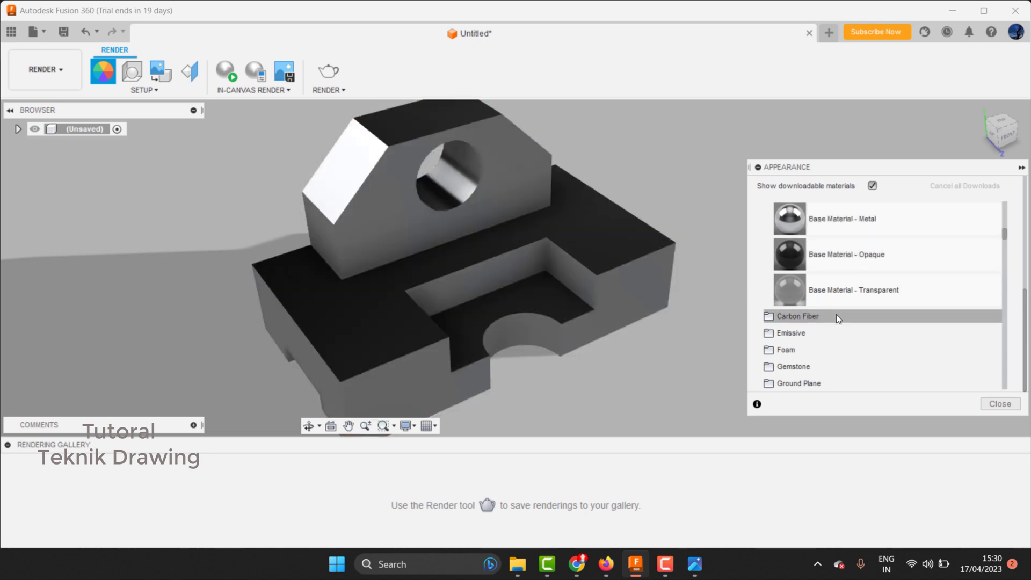
{"action": "left_click", "coordinate": [227, 71]}
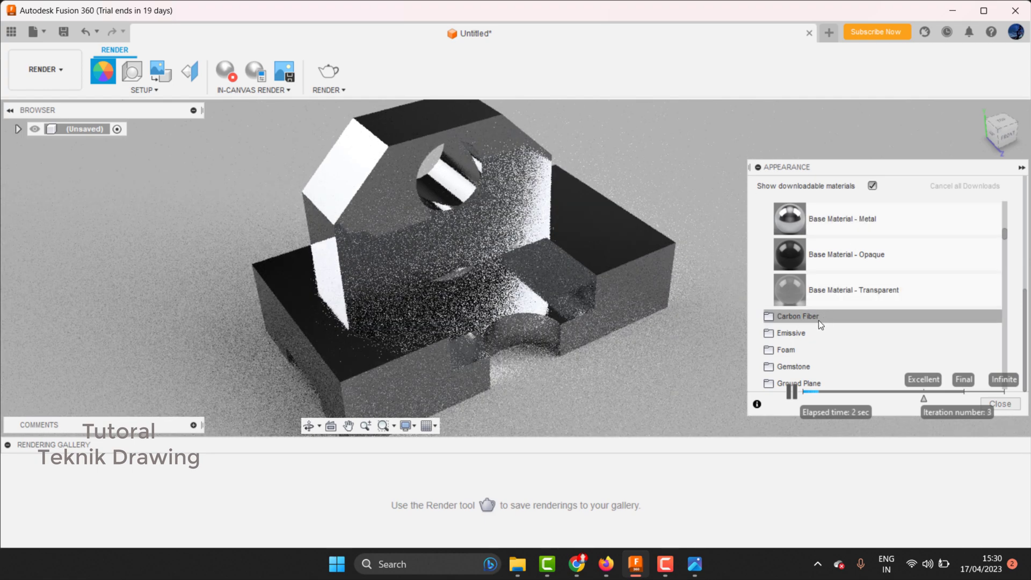
{"action": "left_click", "coordinate": [792, 318]}
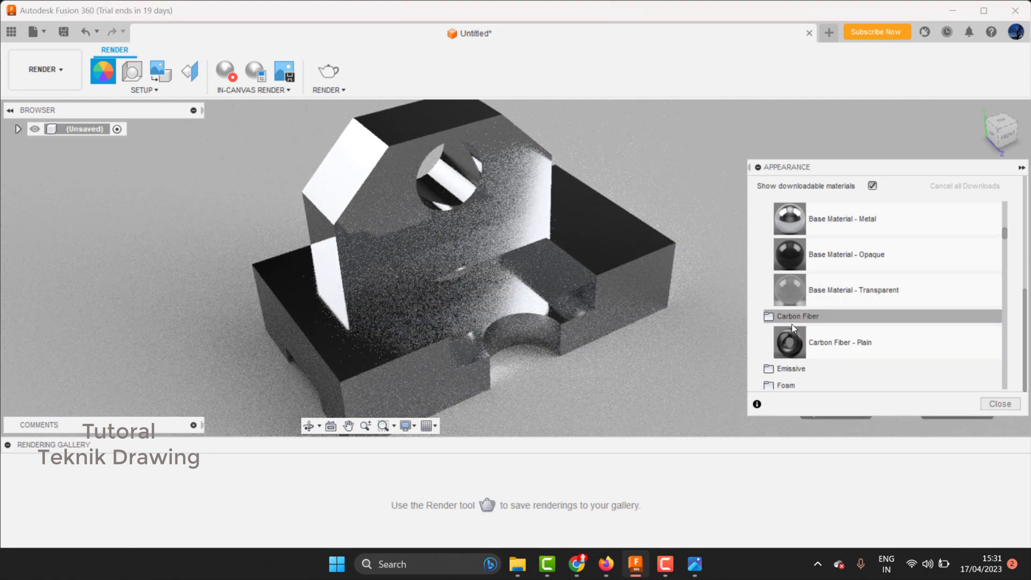
{"action": "scroll", "coordinate": [791, 324], "scroll_direction": "down", "scroll_amount": 3}
{"action": "left_click", "coordinate": [795, 317]}
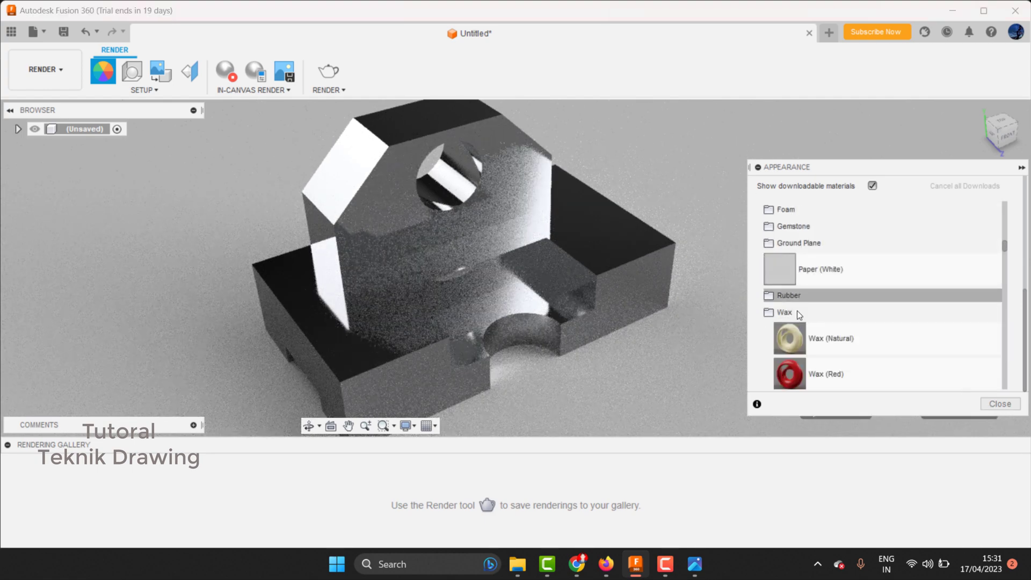
Browse the Paint powder coat swatches and apply Paint - Metallic (Red) to the bracket
{"action": "scroll", "coordinate": [801, 322], "scroll_direction": "down", "scroll_amount": 3}
{"action": "left_click", "coordinate": [773, 333]}
{"action": "scroll", "coordinate": [777, 326], "scroll_direction": "down", "scroll_amount": 3}
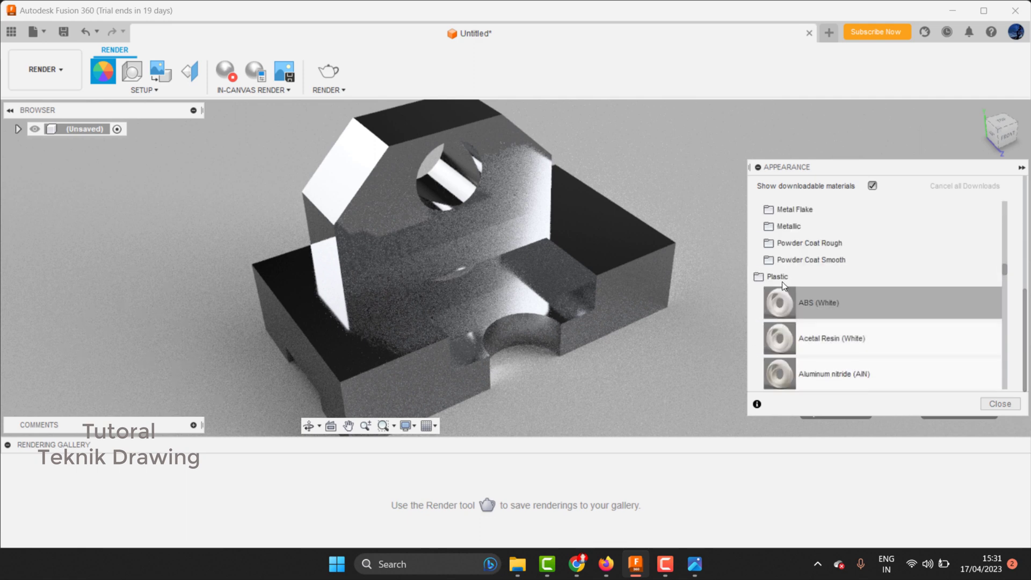
{"action": "left_click", "coordinate": [795, 257]}
{"action": "left_click", "coordinate": [798, 242]}
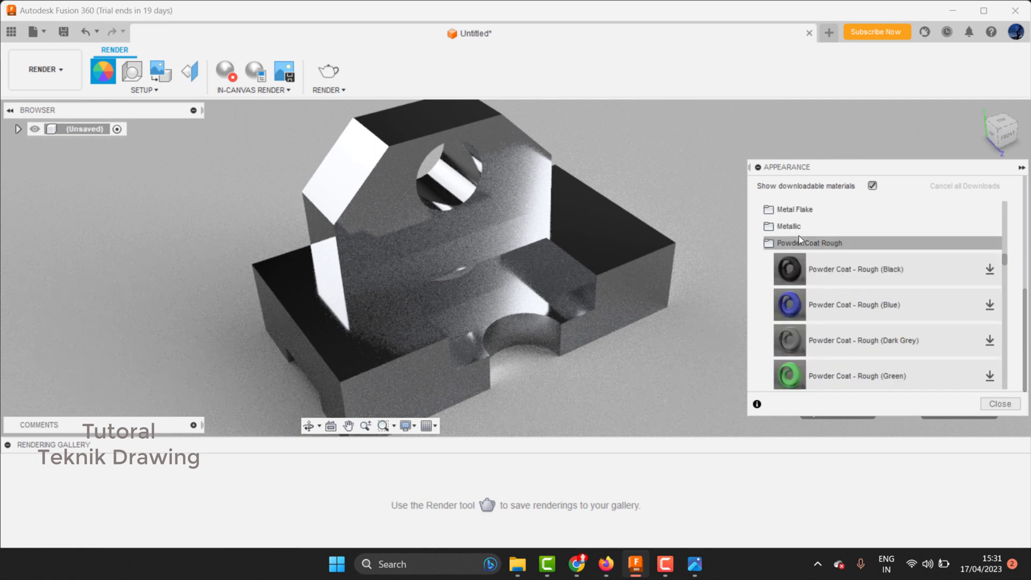
{"action": "left_click", "coordinate": [795, 223]}
{"action": "scroll", "coordinate": [857, 328], "scroll_direction": "down", "scroll_amount": 2}
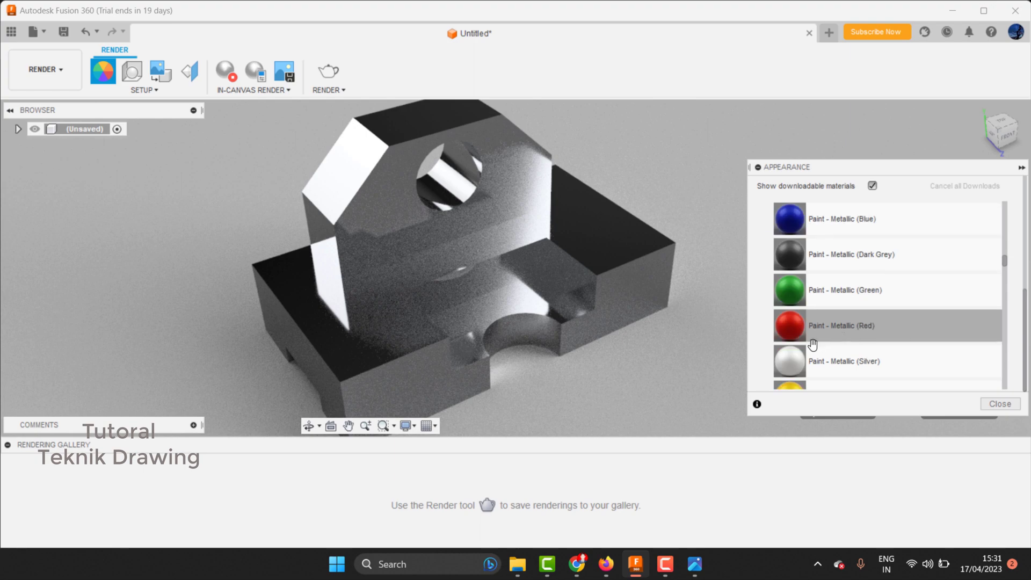
{"action": "left_click_drag", "start_coordinate": [798, 333], "coordinate": [616, 195]}
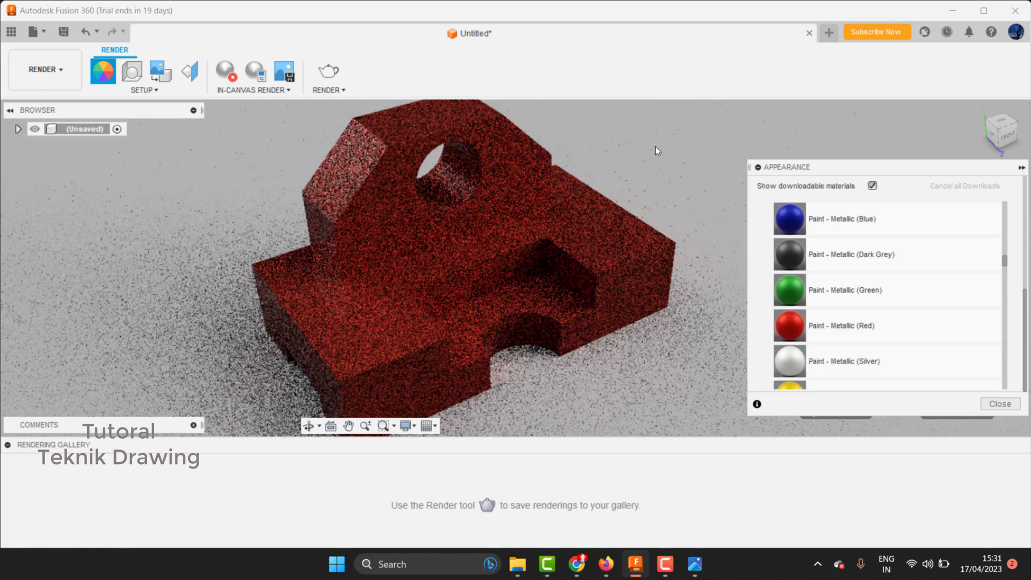
Apply Paint - Metallic (Yellow), hide the Appearance panel and Rendering Gallery, and orbit to the left
{"action": "scroll", "coordinate": [834, 375], "scroll_direction": "down", "scroll_amount": 2}
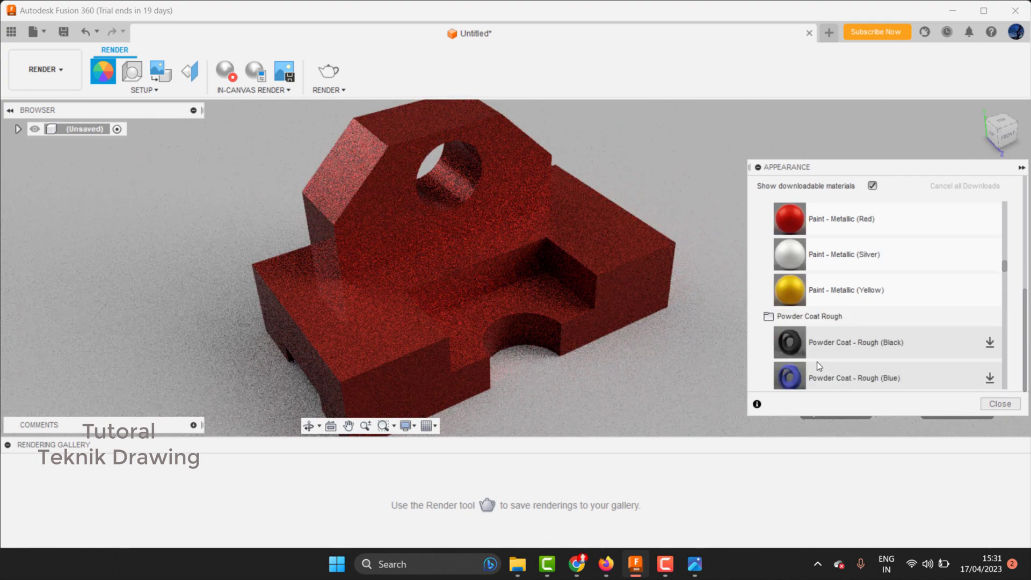
{"action": "left_click_drag", "start_coordinate": [790, 291], "coordinate": [601, 217]}
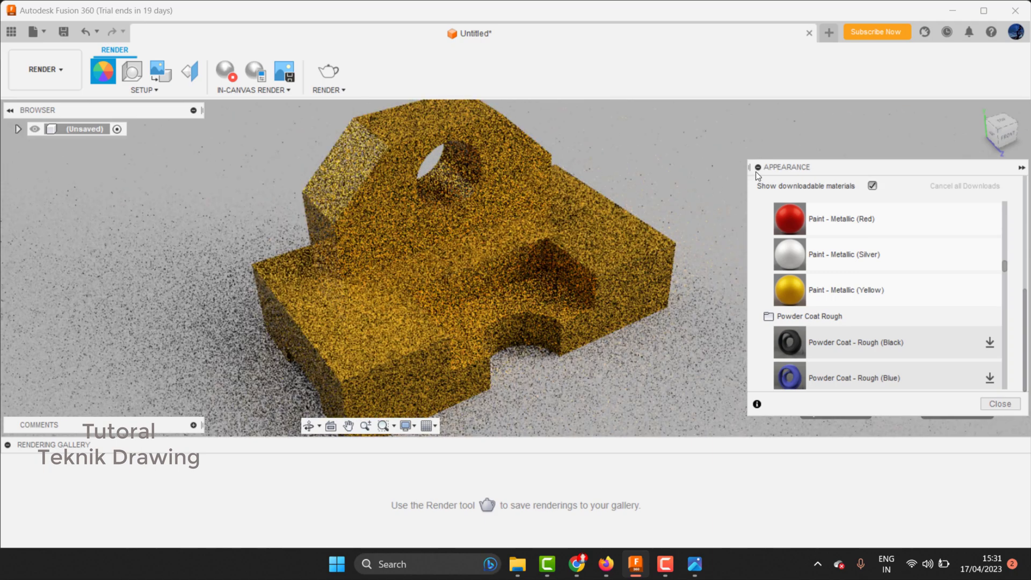
{"action": "left_click", "coordinate": [758, 167]}
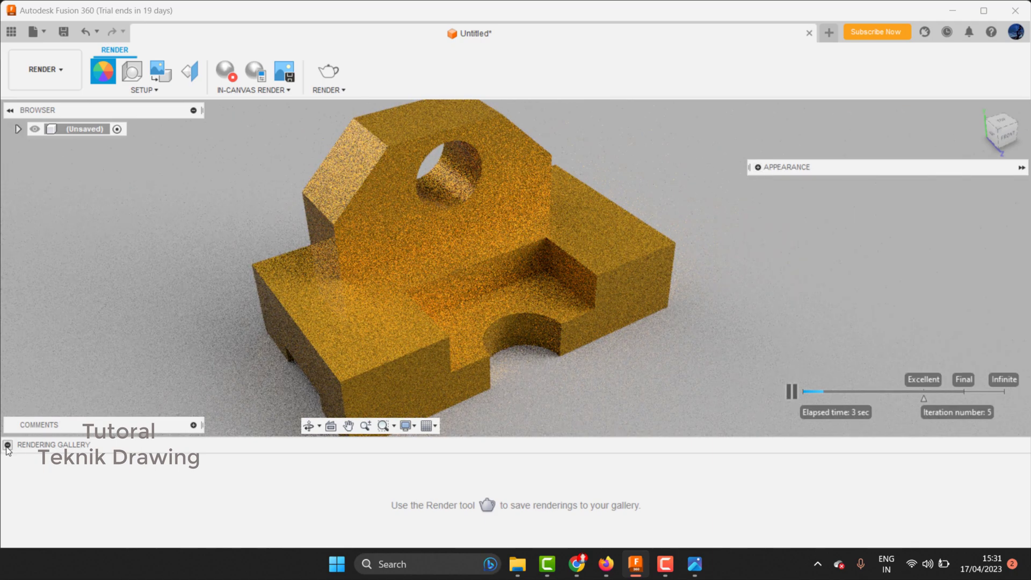
{"action": "left_click", "coordinate": [7, 446]}
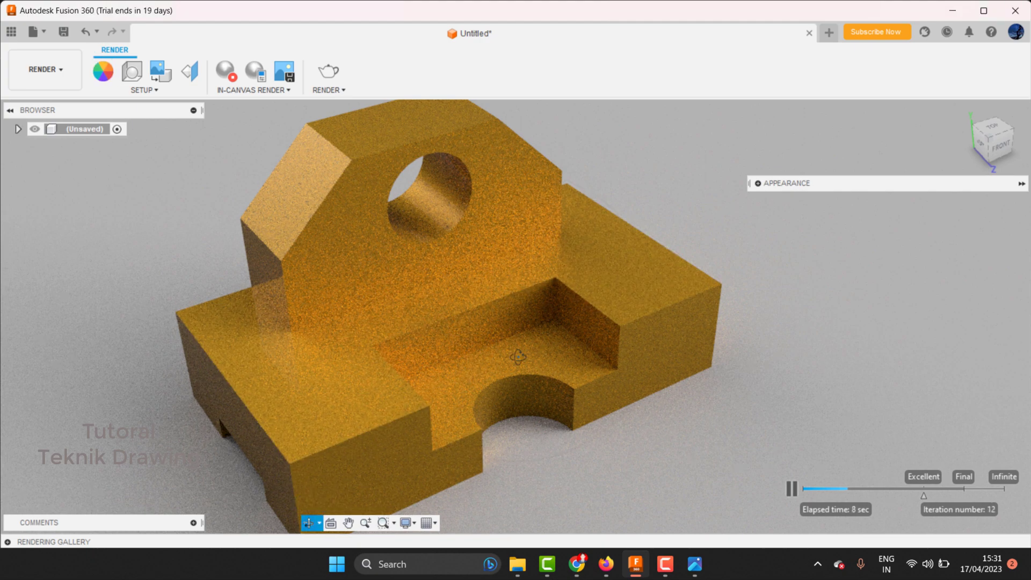
{"action": "left_click_drag", "start_coordinate": [518, 357], "coordinate": [552, 363]}
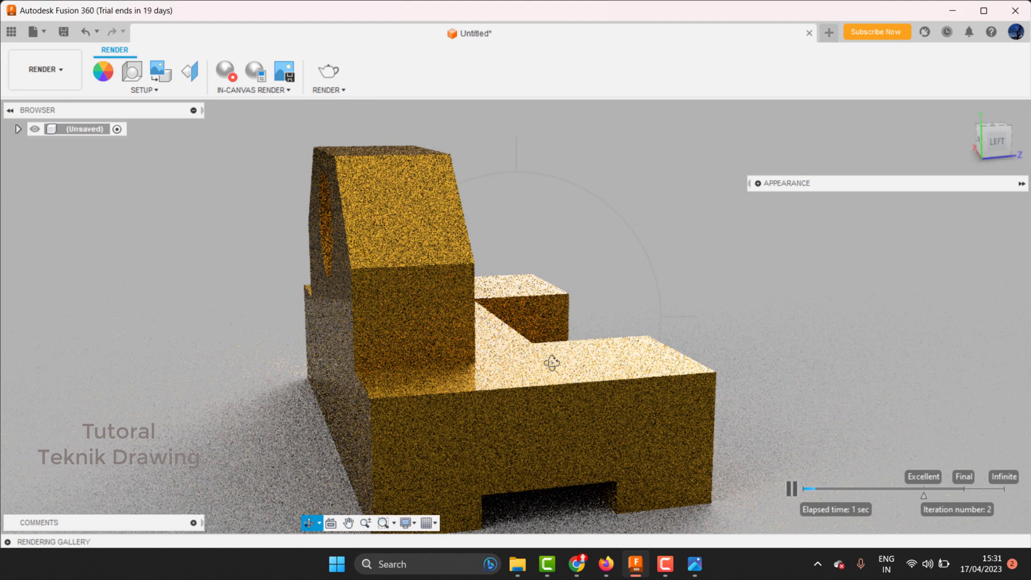